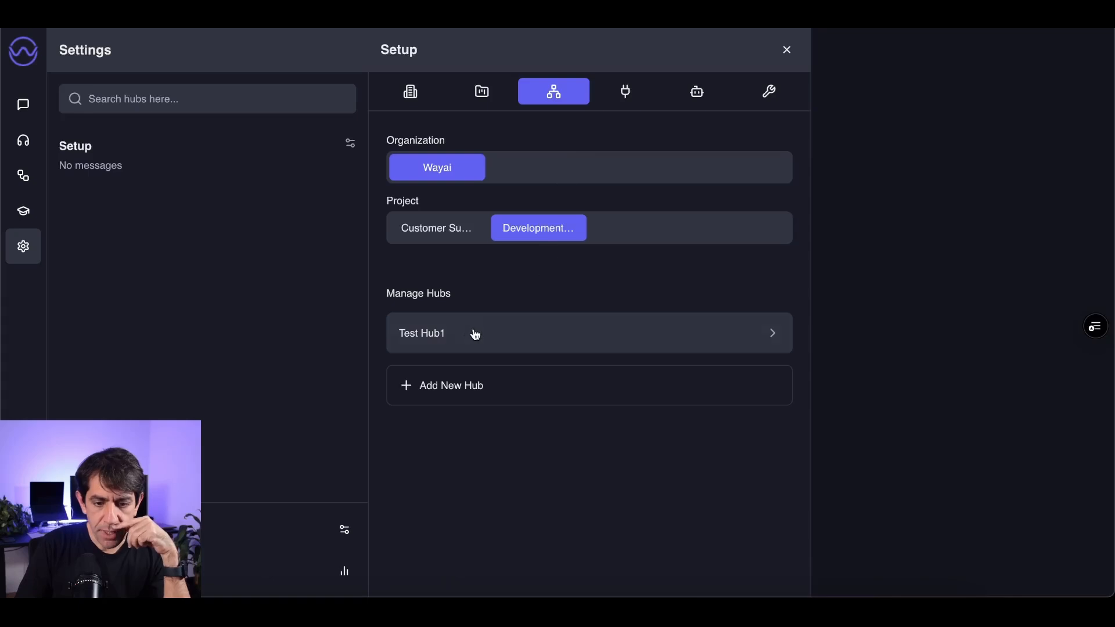
Step: Open Test Hub1 for editing and review its Kanban statuses from Conversa Iniciada to Conversa Finalizada
click(721, 303)
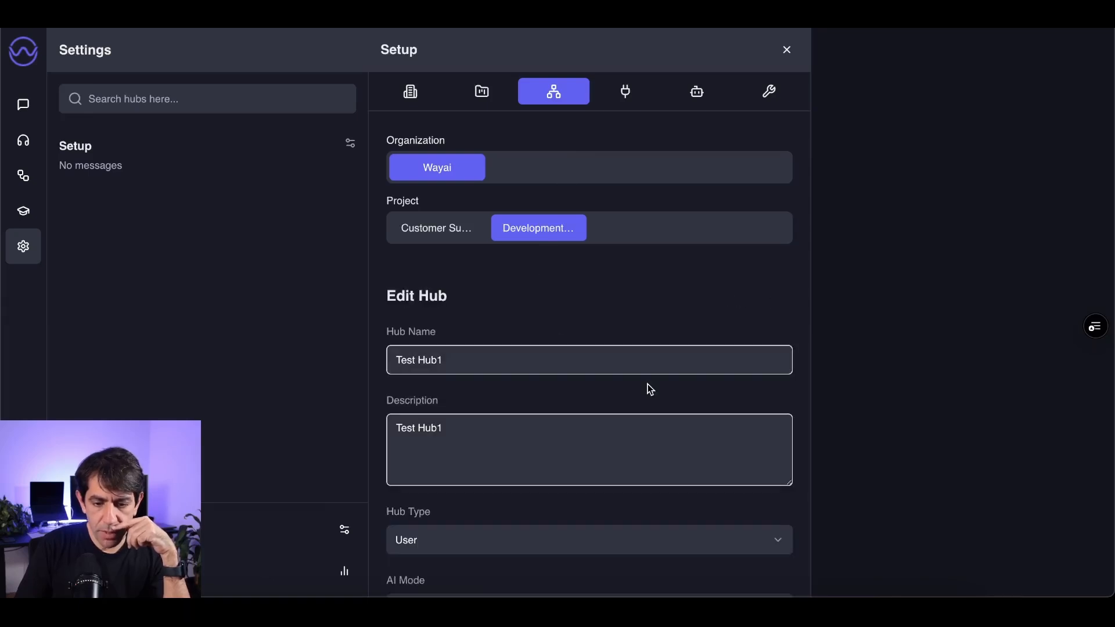
scroll(648, 387, down, 6)
scroll(650, 391, down, 3)
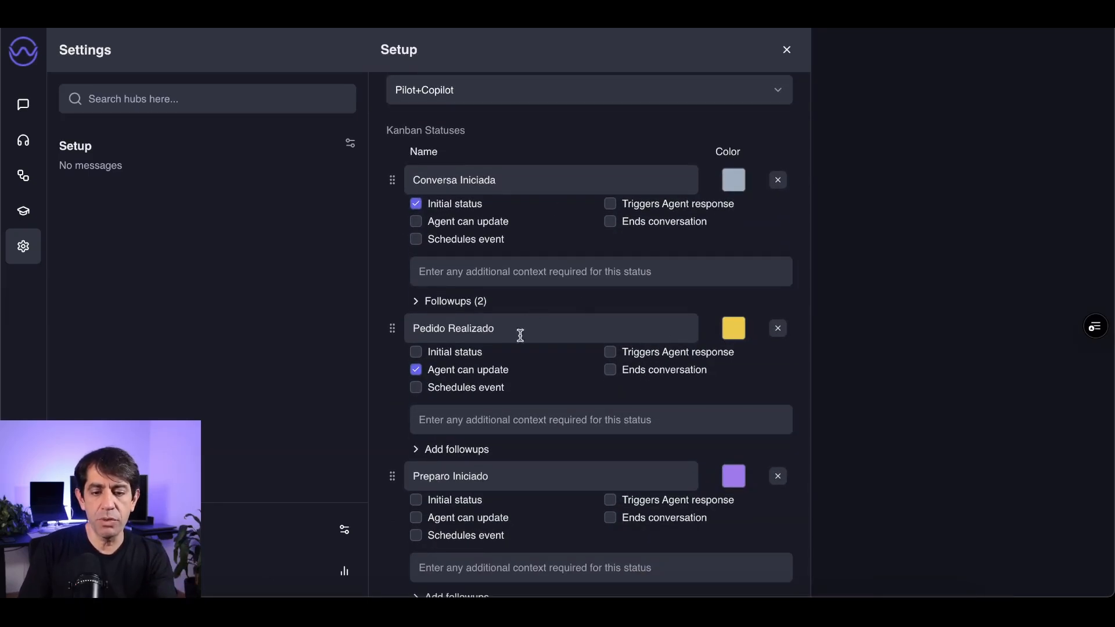
scroll(591, 354, down, 2)
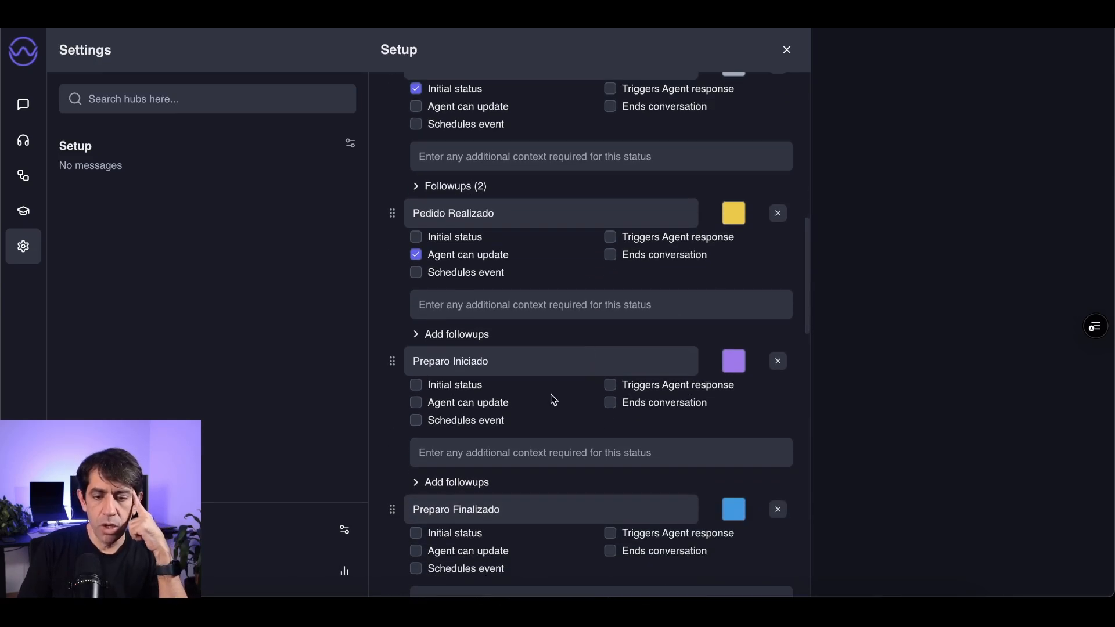
scroll(553, 398, down, 3)
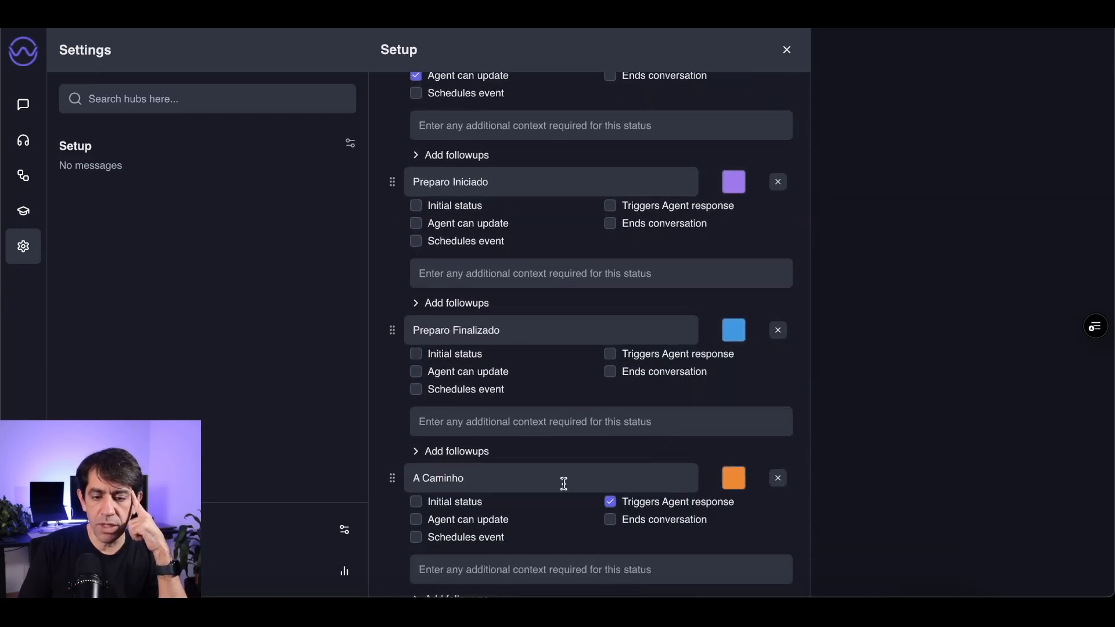
scroll(563, 483, down, 4)
scroll(549, 433, down, 2)
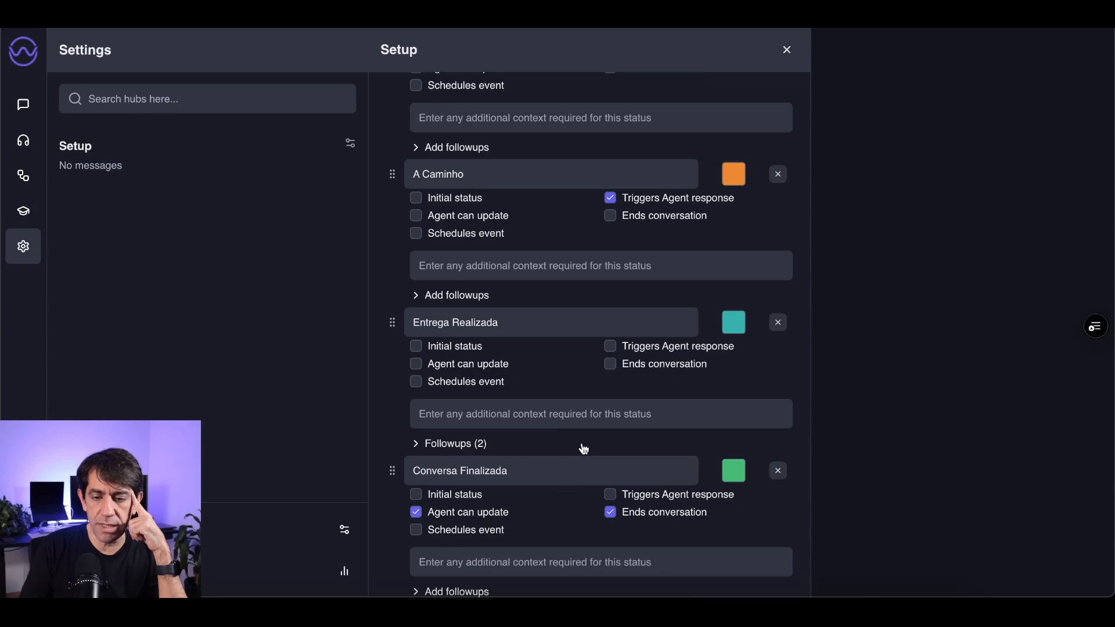
scroll(584, 447, up, 18)
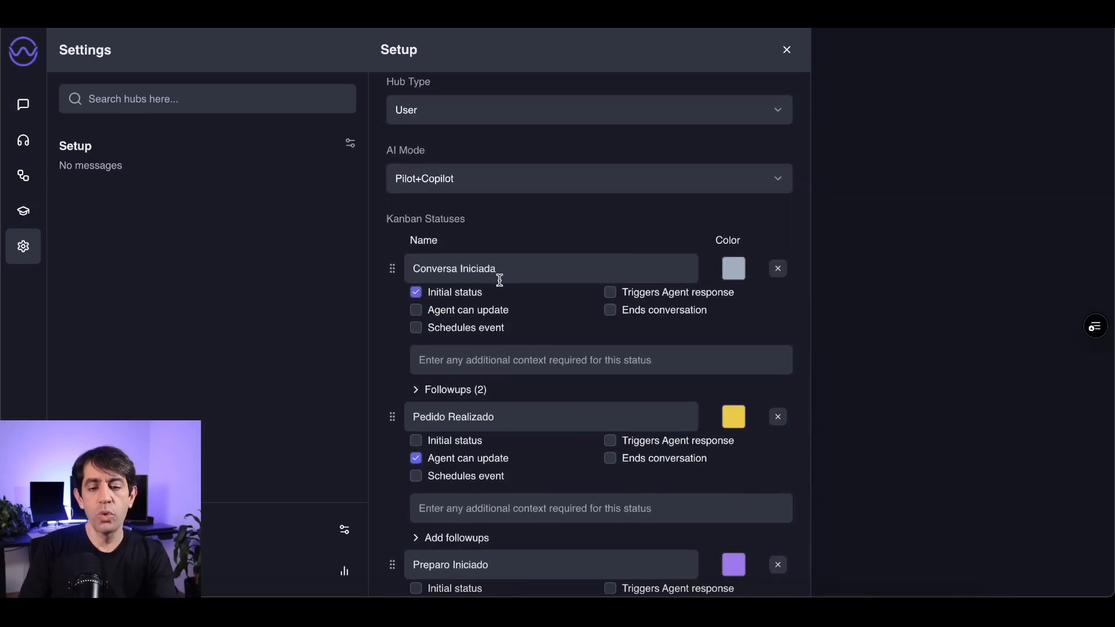
Step: Expand the followups of the Conversa Iniciada status and examine their inactivity times, time units and messages
click(420, 392)
scroll(540, 370, down, 4)
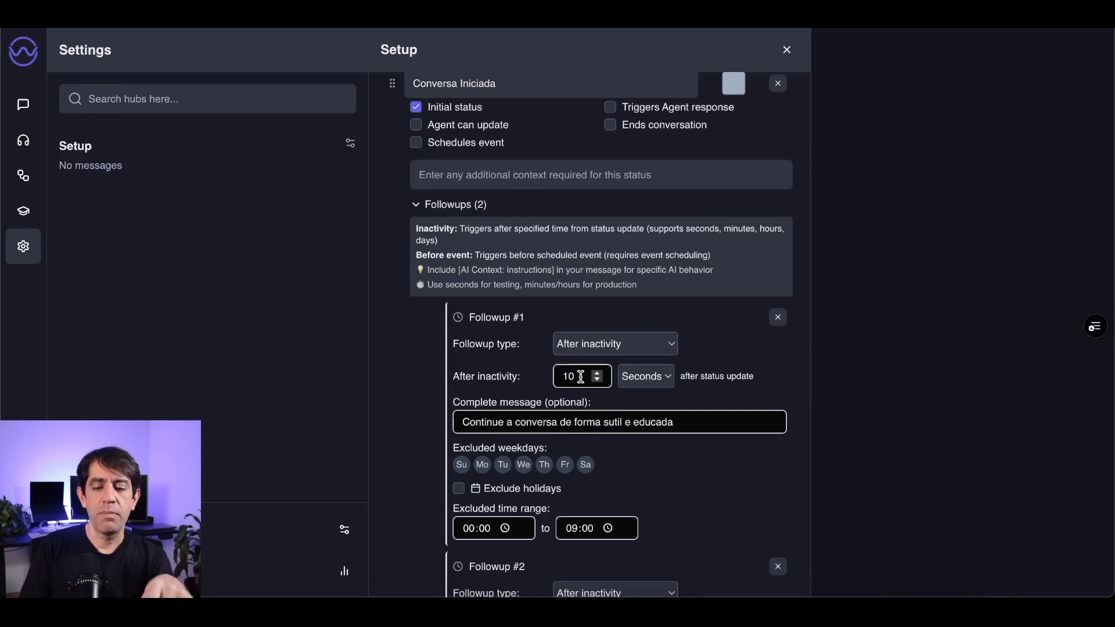
click(652, 381)
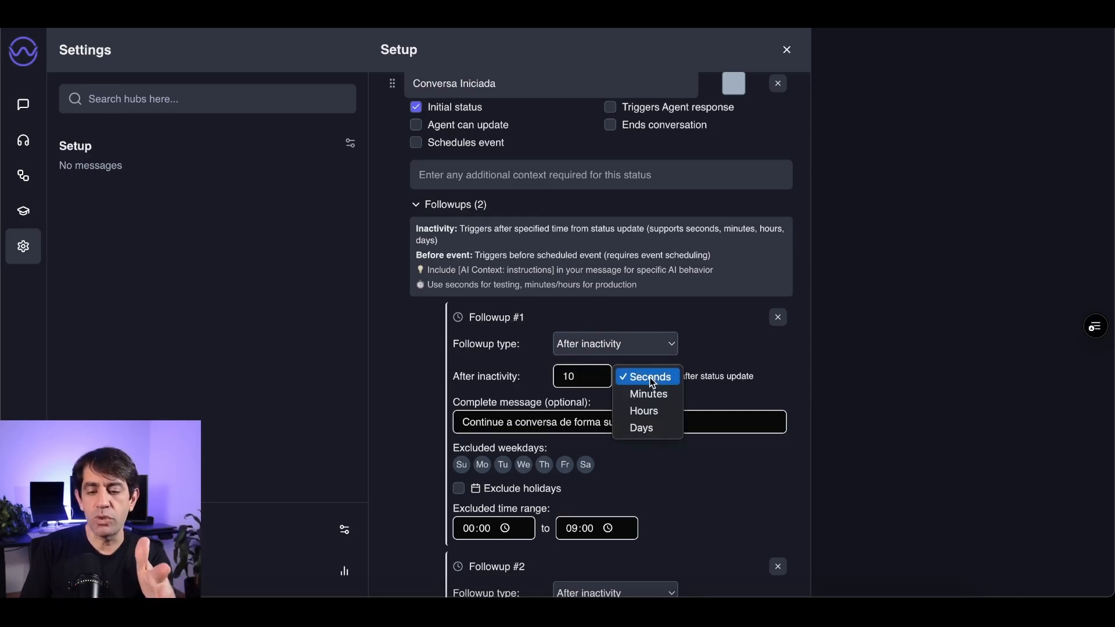
click(729, 356)
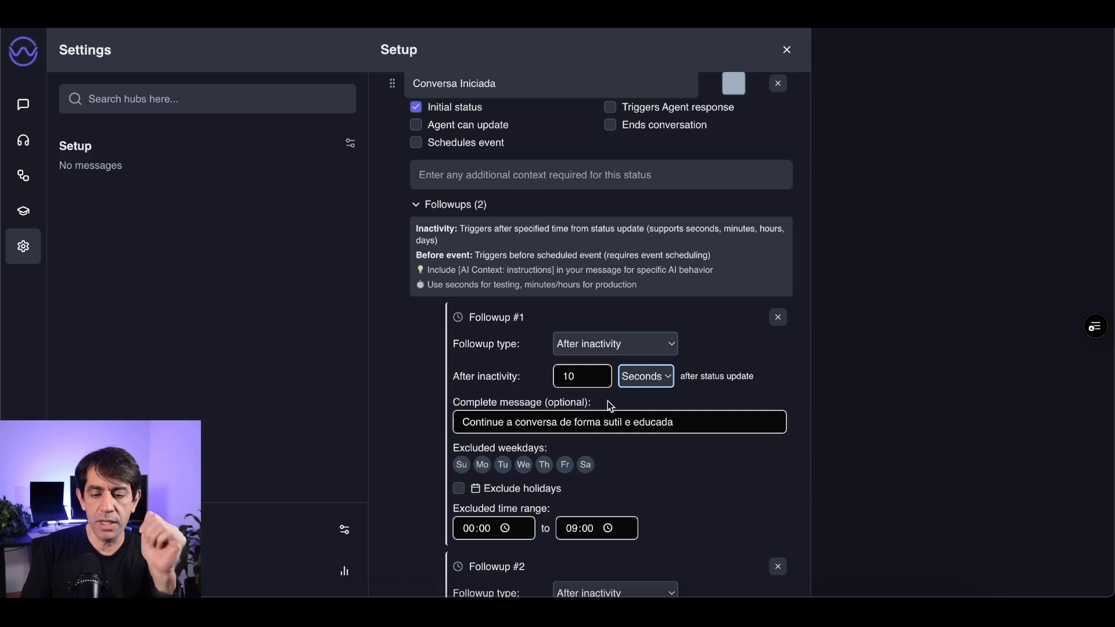
scroll(599, 404, down, 1)
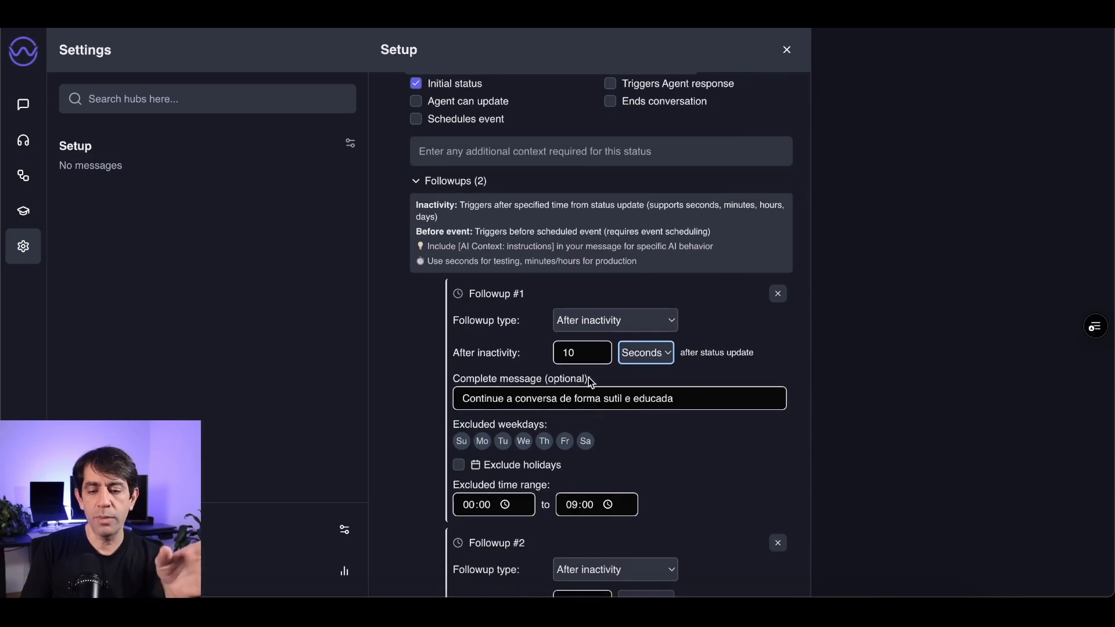
scroll(610, 461, down, 2)
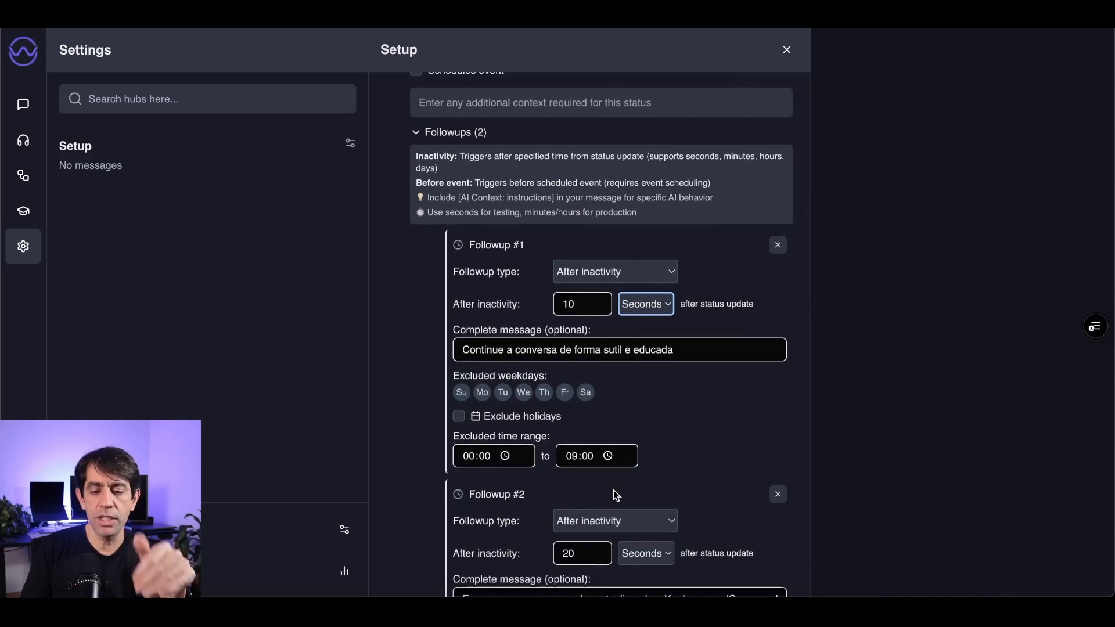
scroll(614, 490, down, 3)
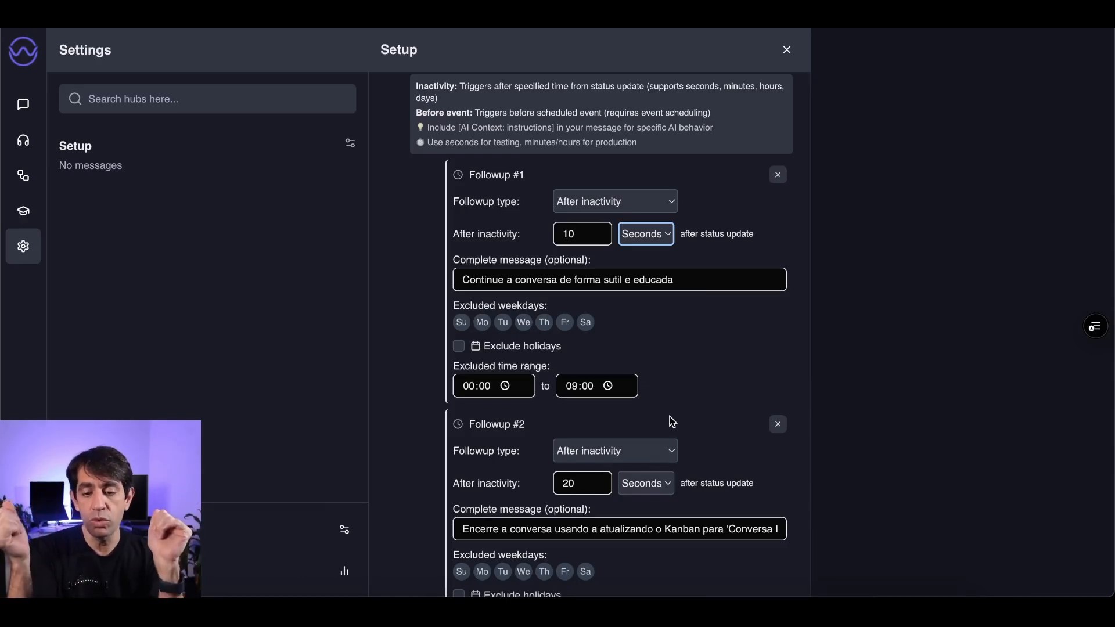
scroll(672, 378, up, 1)
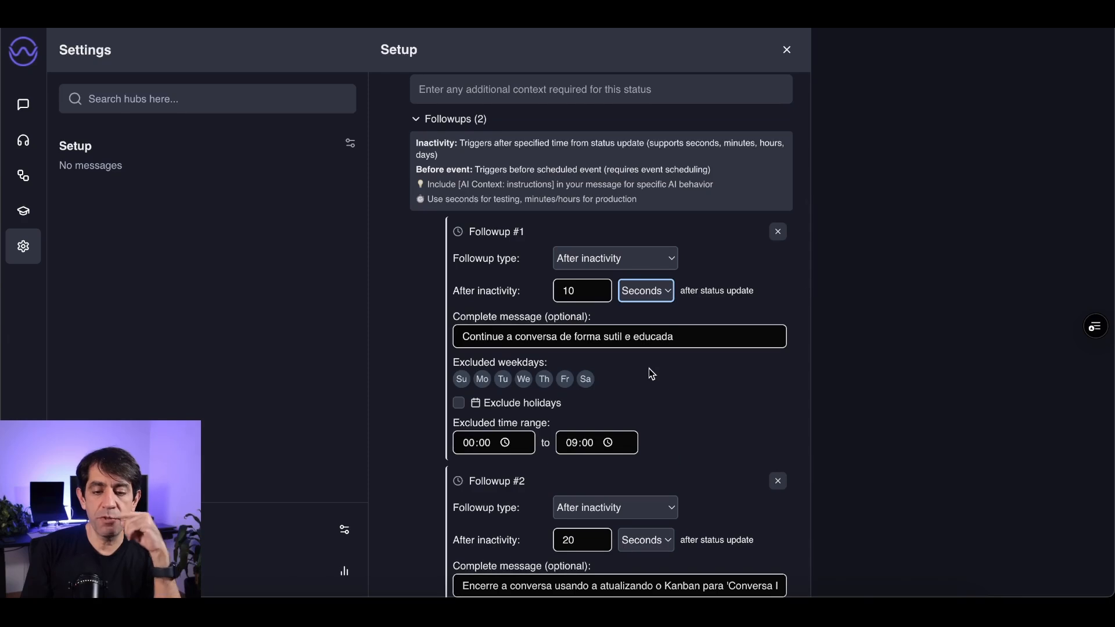
drag(684, 337, 618, 323)
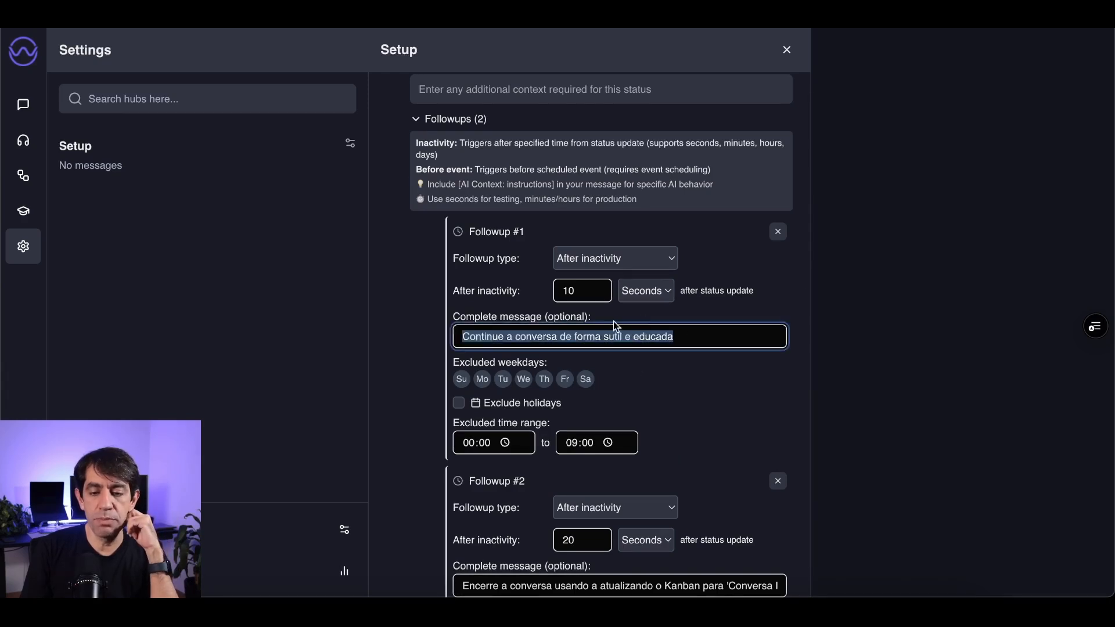
click(469, 337)
drag(682, 337, 476, 337)
scroll(674, 491, down, 2)
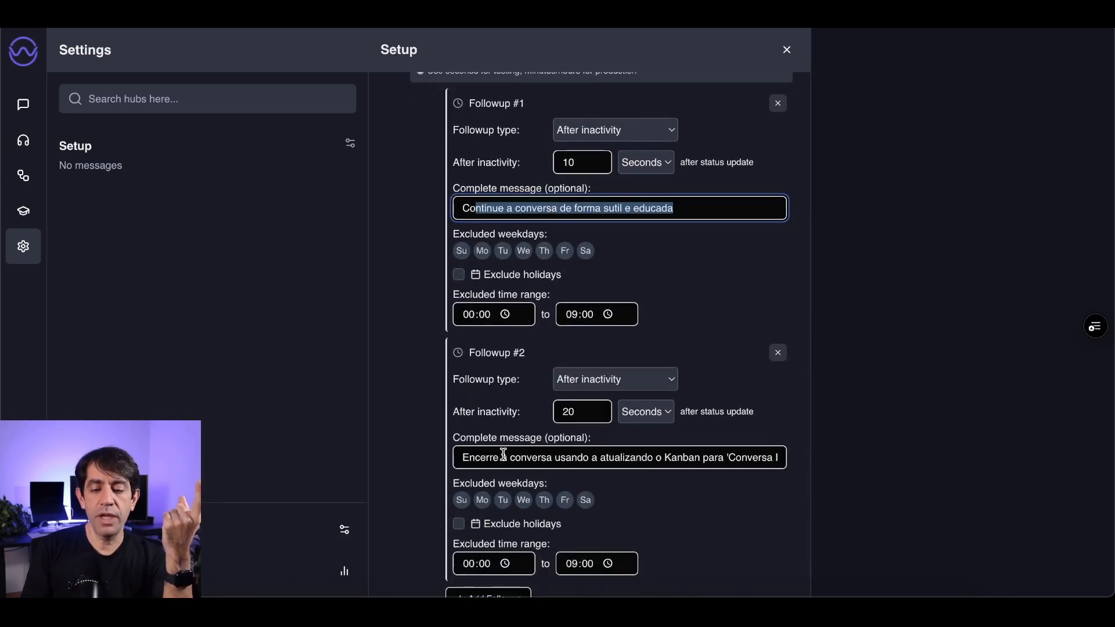
Step: Reword the end of Followup #2's message under Conversa Iniciada to "o atendimento foi encerrado e coloque-se a disposição no que precisar."
click(590, 457)
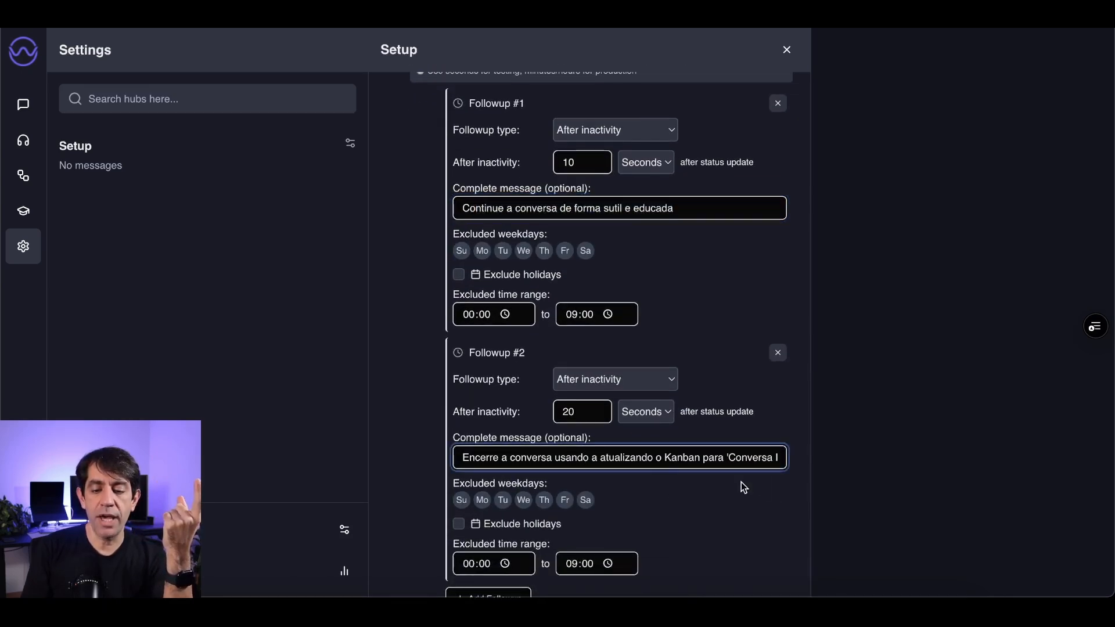
key(Right)
key(Right)
key(Right)
key(Right)
key(Right)
key(Right)
key(Right)
key(Right)
key(Right)
key(Right)
key(Right)
key(Right)
key(Right)
key(Right)
key(Right)
key(Right)
key(Right)
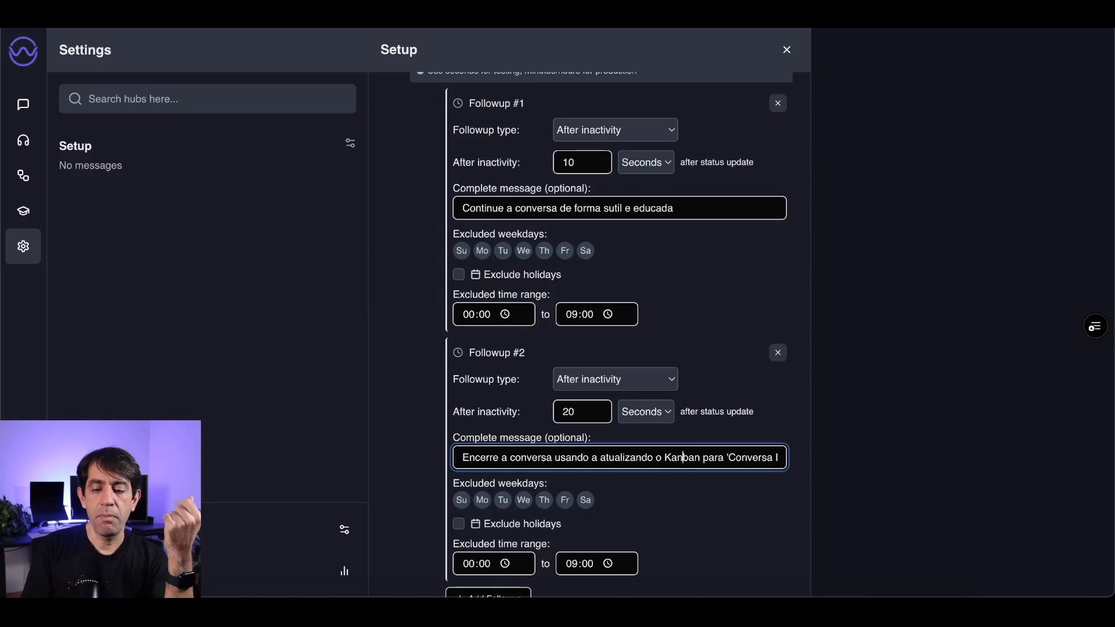
key(Right)
key(Right)
key(Right)
key(Right)
key(Right)
key(Right)
key(Right)
key(Right)
key(Right)
key(Right)
key(Right)
key(Right)
key(Right)
key(Right)
key(Right)
key(Right)
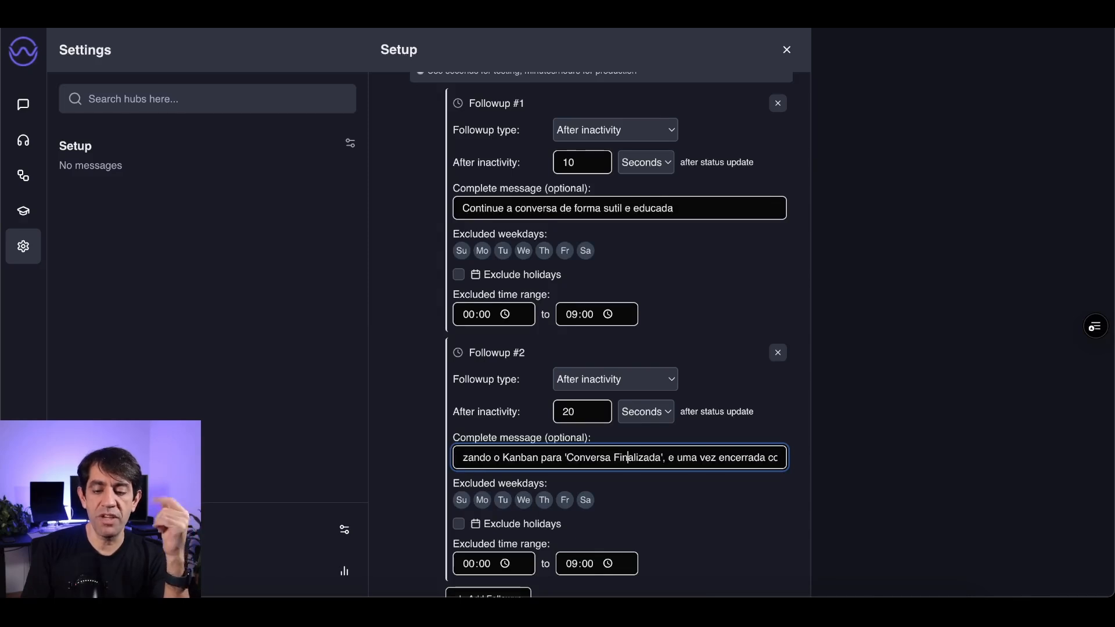
key(Right)
key(Right)
key(Right)
key(Right)
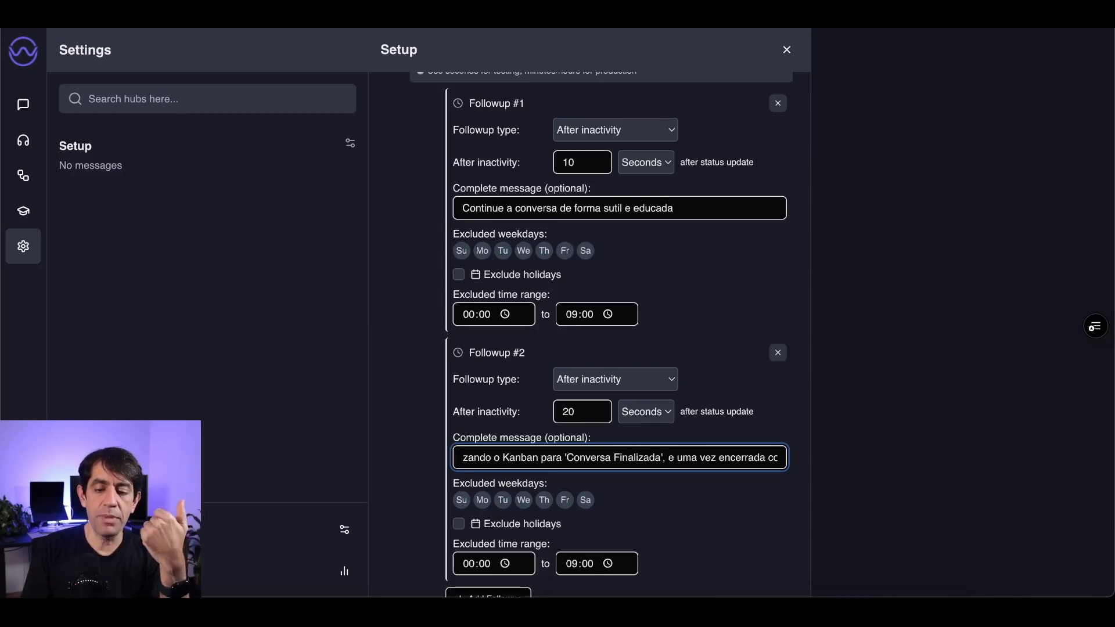
key(Right)
key(Right)
key(Right)
key(Right)
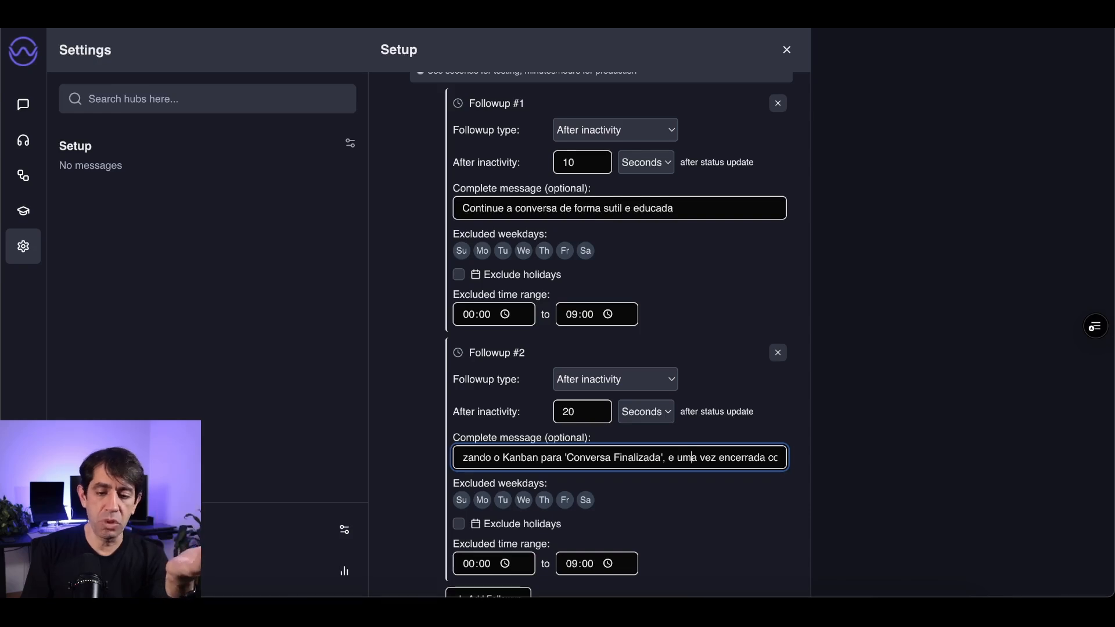
key(Right)
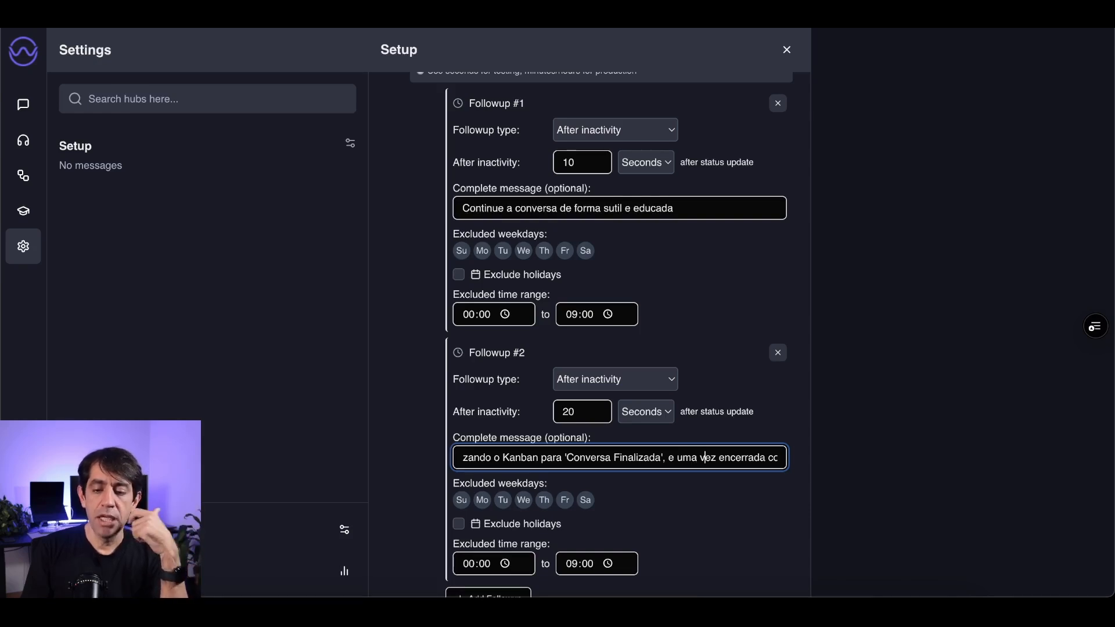
key(Right)
key(Right)
key(Right)
key(Right)
key(Right)
key(Right)
key(Right)
key(Right)
key(Right)
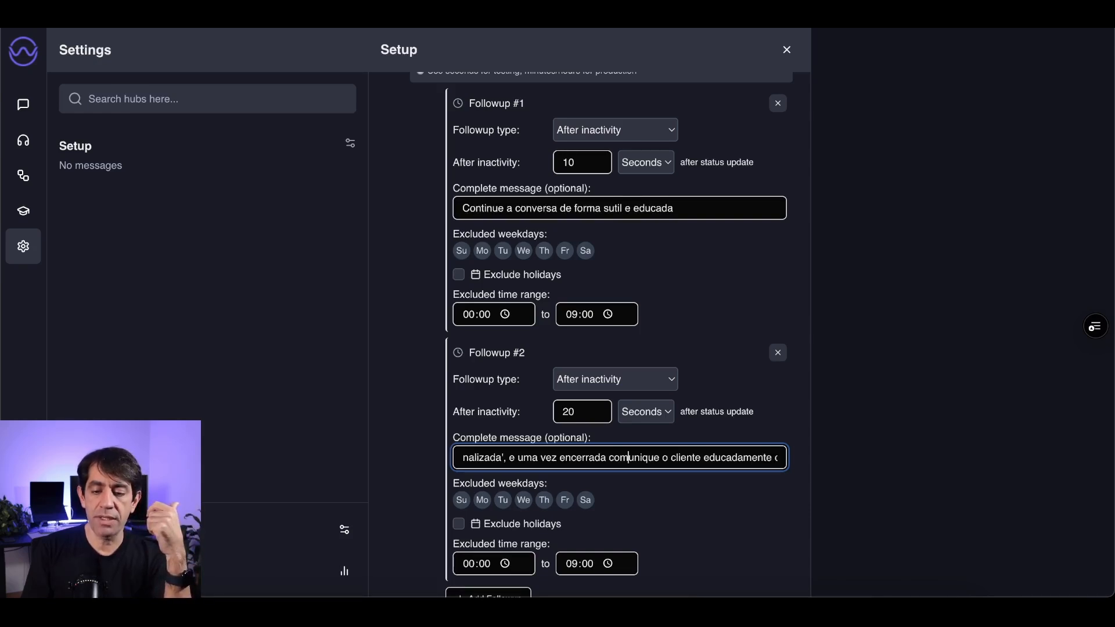
key(Right)
key(Right)
key(Right)
key(Right)
key(Right)
key(Right)
key(Right)
key(Right)
key(Right)
key(Right)
key(Right)
key(Right)
key(Right)
key(Right)
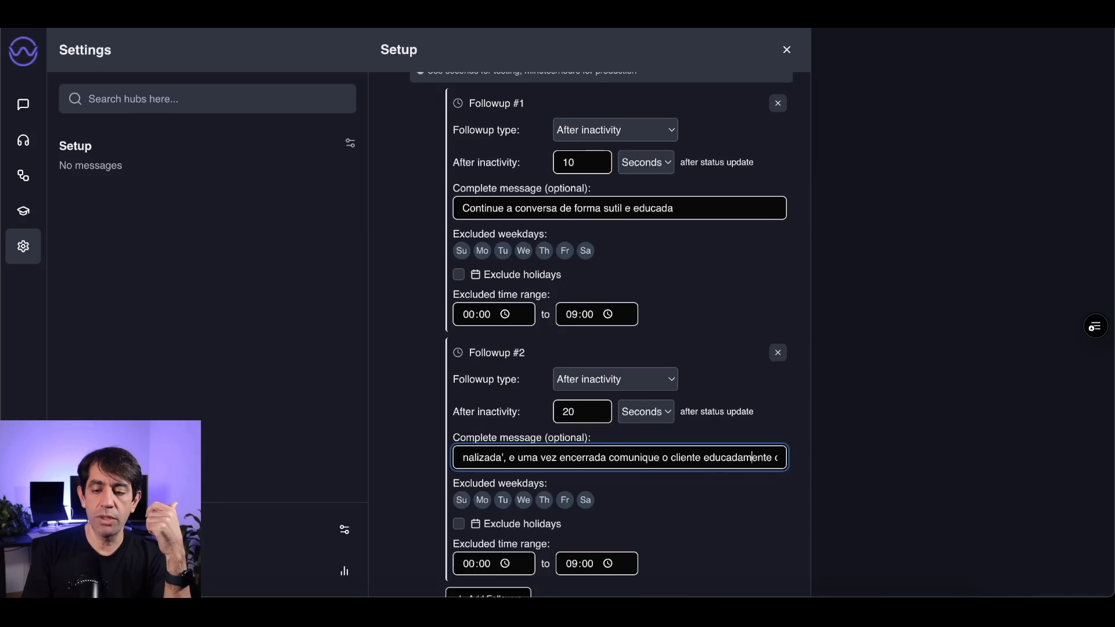
key(Right)
key(Right)
key(Right)
key(Right)
key(Right)
key(Right)
key(Right)
key(Right)
key(Right)
key(Right)
key(Right)
key(Right)
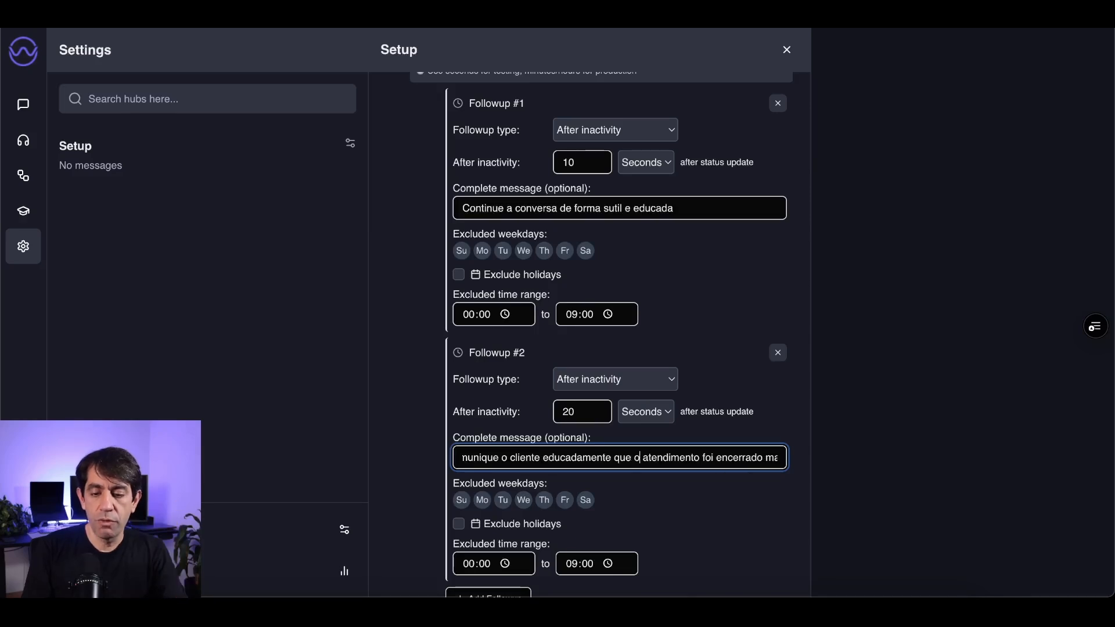
key(Right)
key(Right)
key(Right)
key(Right)
key(Right)
key(Right)
key(Right)
key(Right)
key(Right)
key(Right)
key(Right)
key(Right)
key(Right)
key(Right)
key(Right)
key(Right)
key(Right)
key(Right)
key(Right)
key(Right)
key(BackSpace)
key(BackSpace)
key(BackSpace)
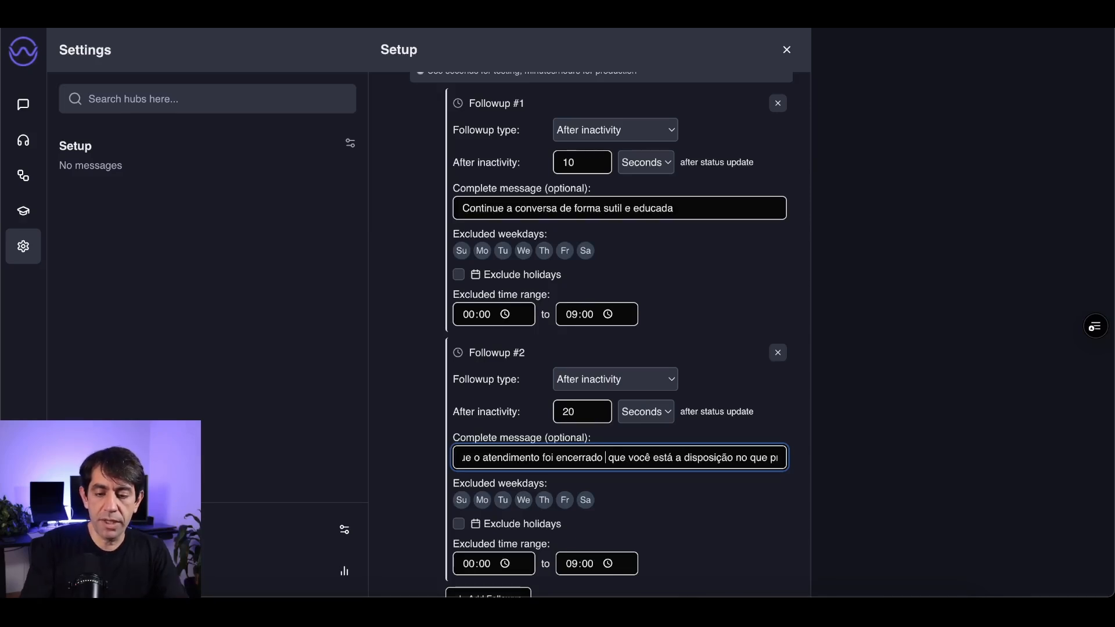
text(e coloque-se)
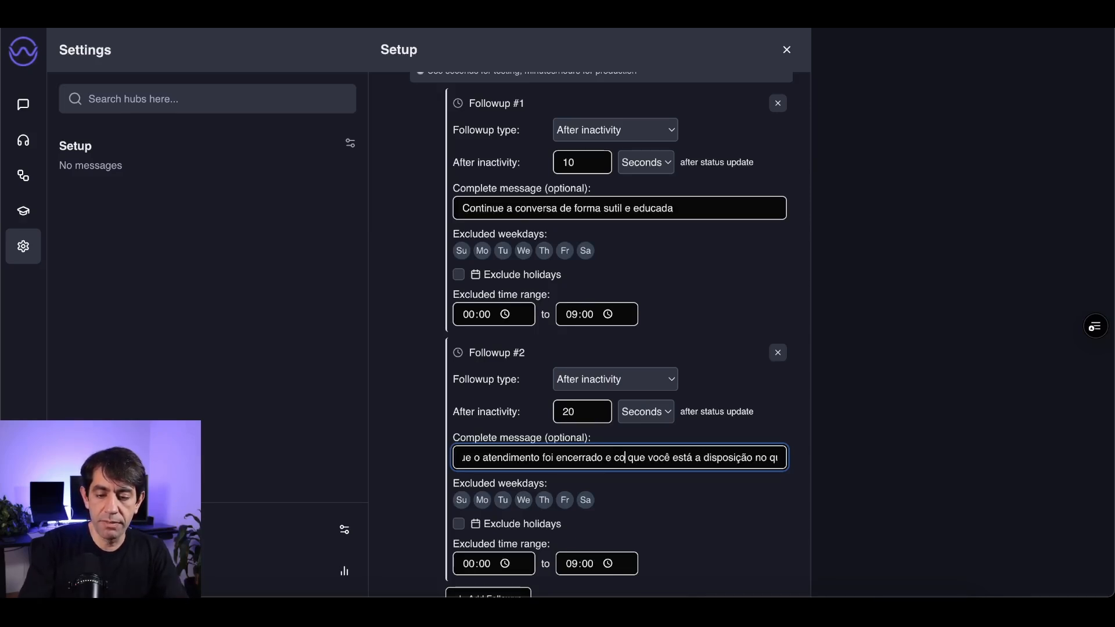
key(Delete)
key(Delete)
key(Delete)
key(Delete)
key(Delete)
key(Delete)
key(Delete)
key(Delete)
key(Delete)
key(Delete)
key(Delete)
key(Delete)
key(Delete)
key(Delete)
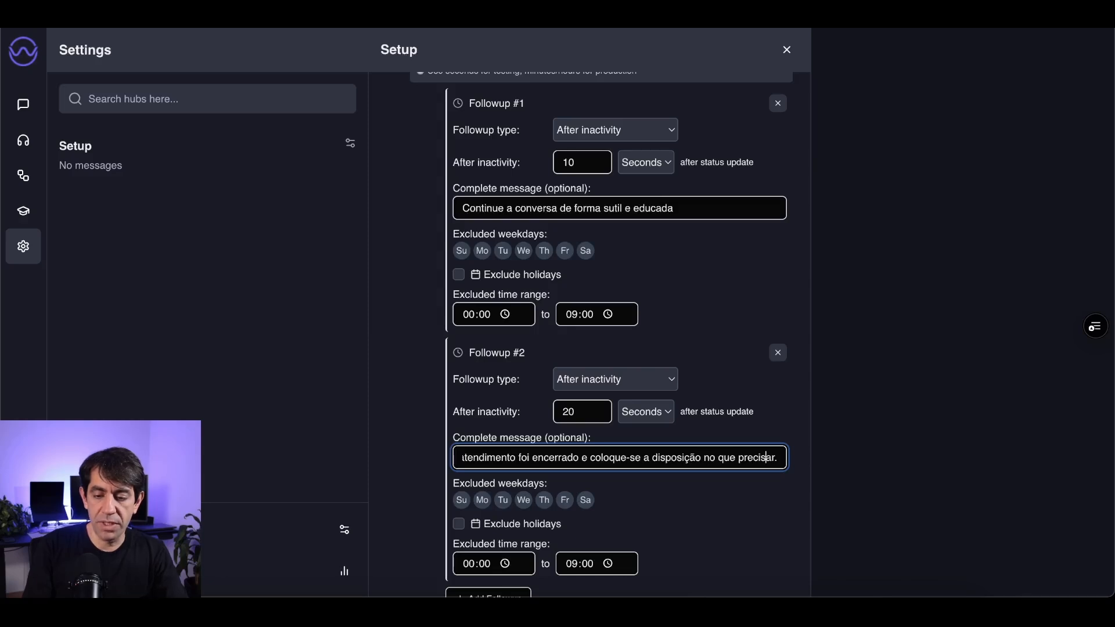
scroll(763, 466, down, 5)
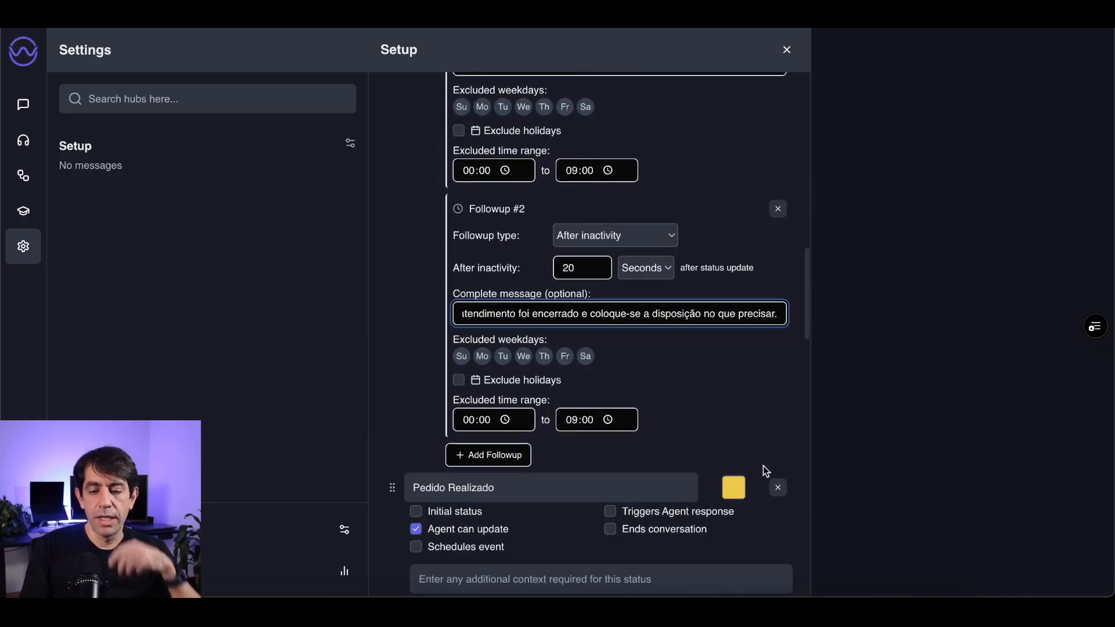
text(.)
Step: Enter "Tempo de entrega e o nome do motoboy" as the additional context required for the A Caminho status
scroll(763, 466, down, 1)
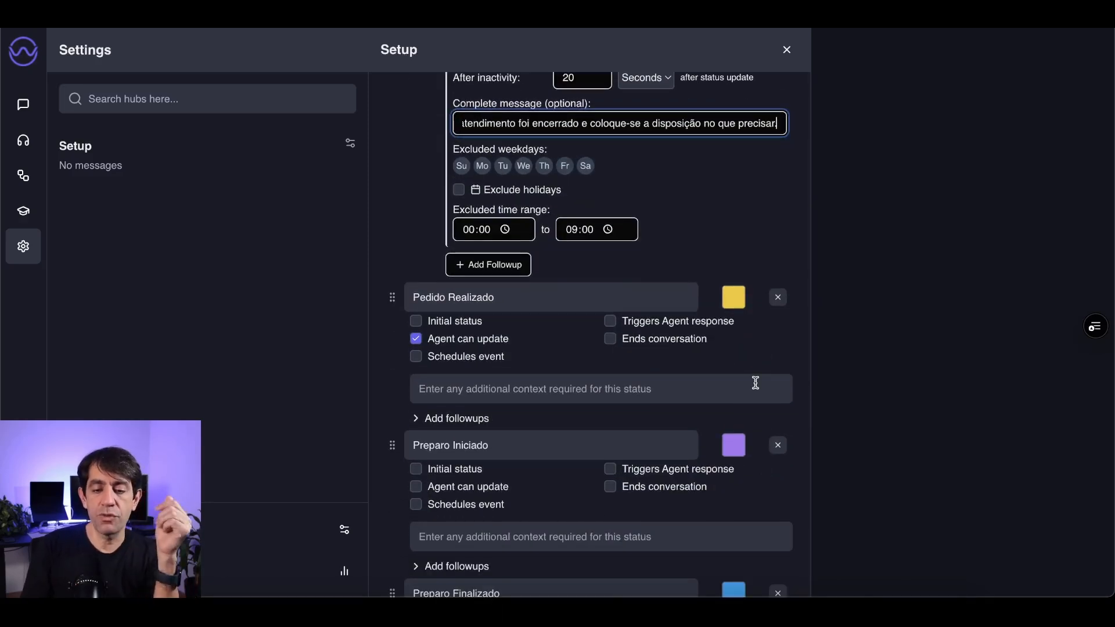
scroll(755, 382, down, 3)
scroll(755, 382, down, 3)
scroll(755, 382, down, 1)
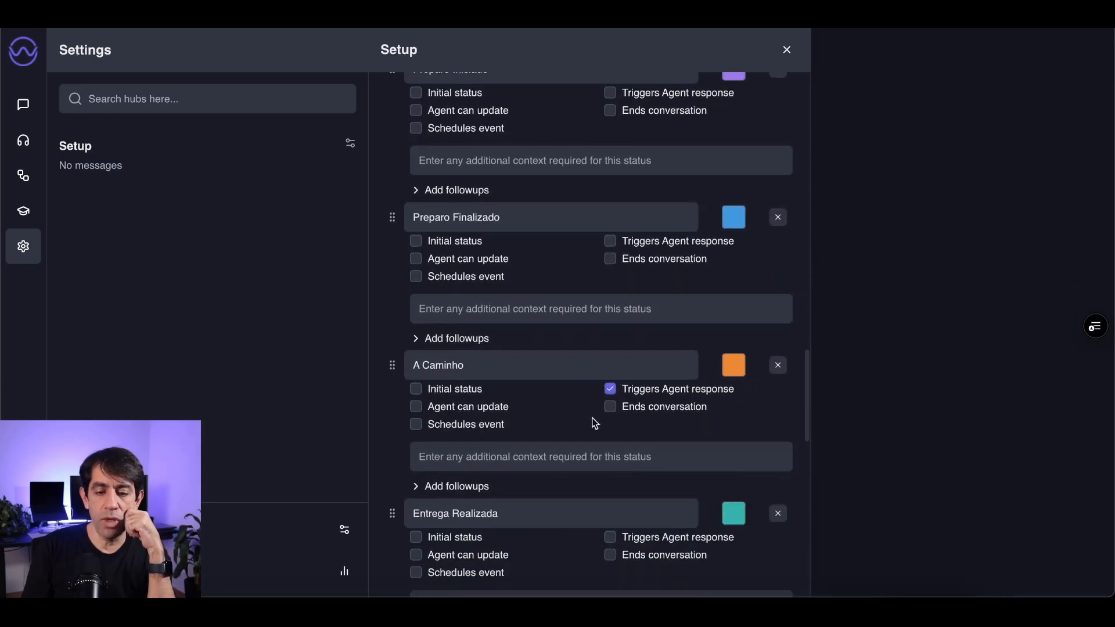
scroll(538, 405, down, 1)
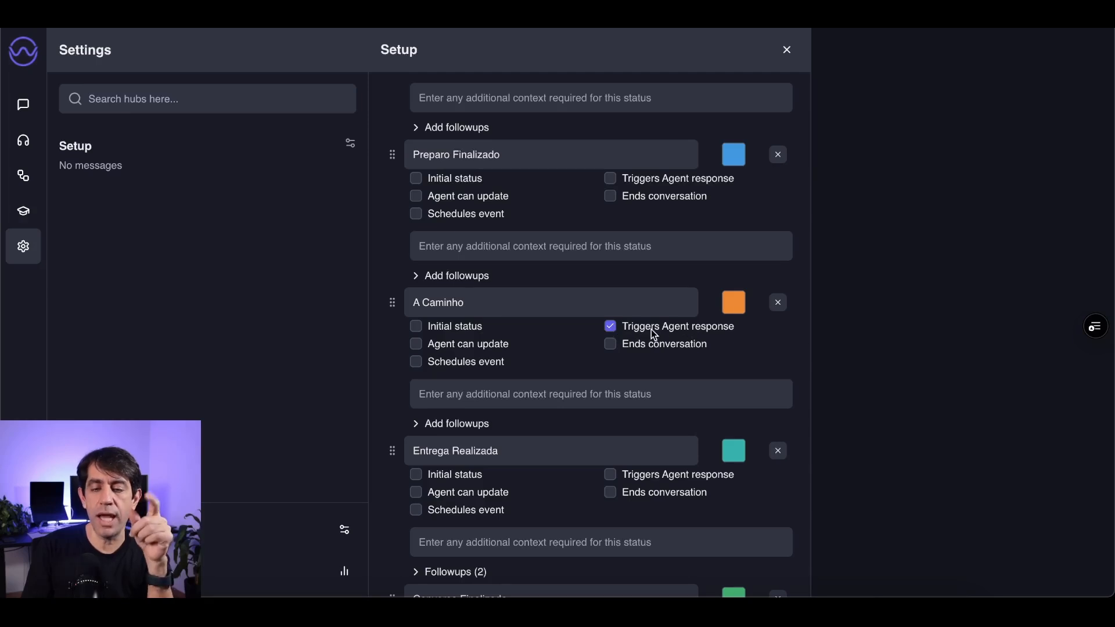
click(464, 394)
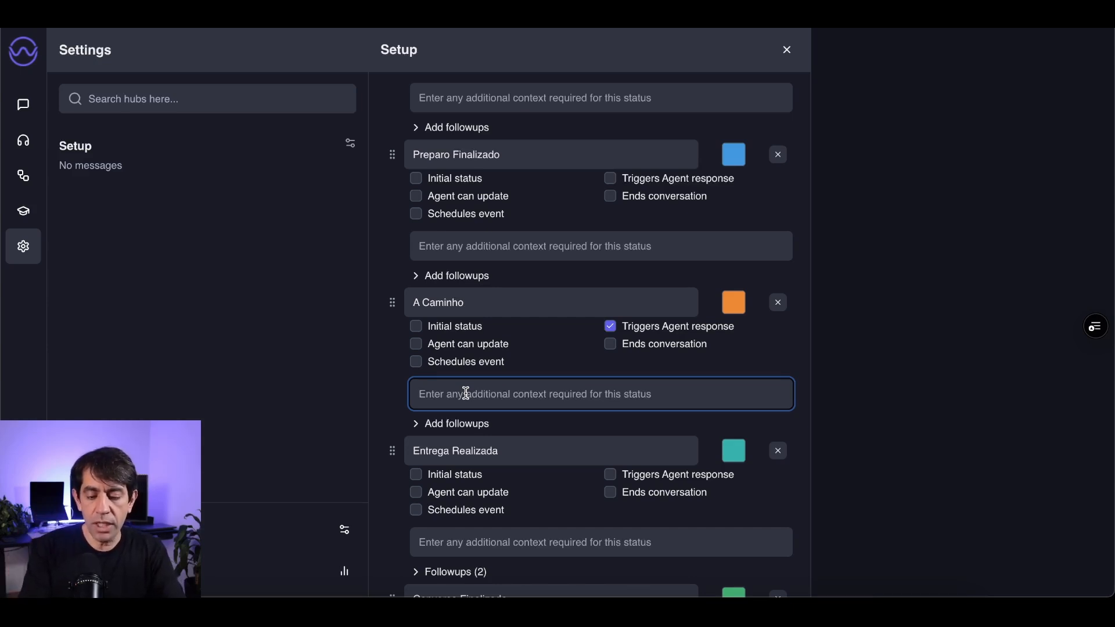
text(Tempo de )
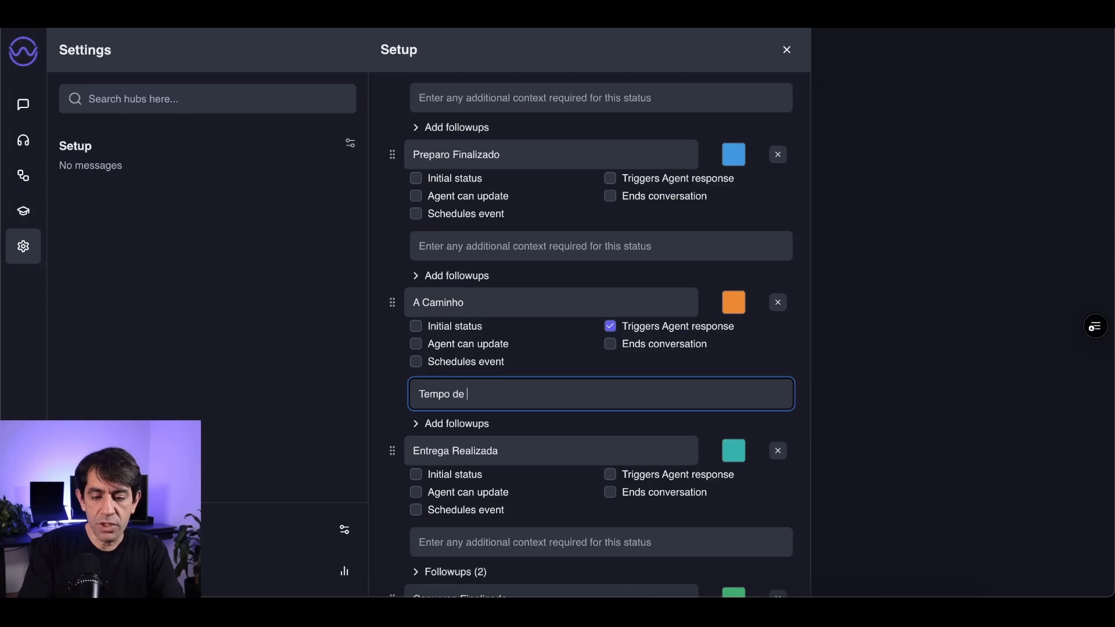
text(entrega e o nome)
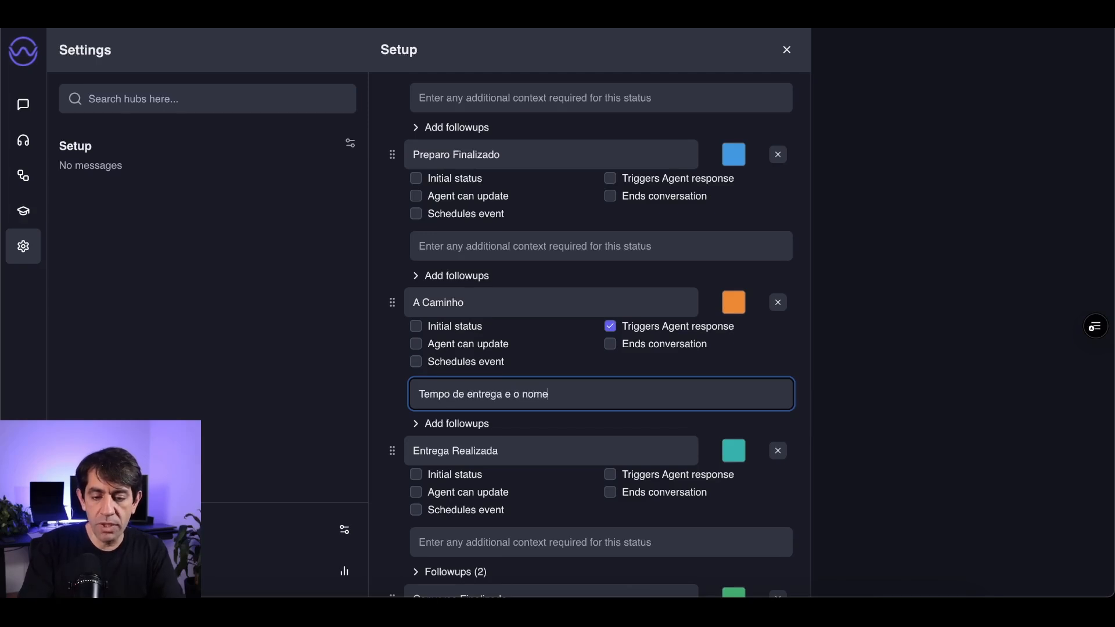
text( do motoboy)
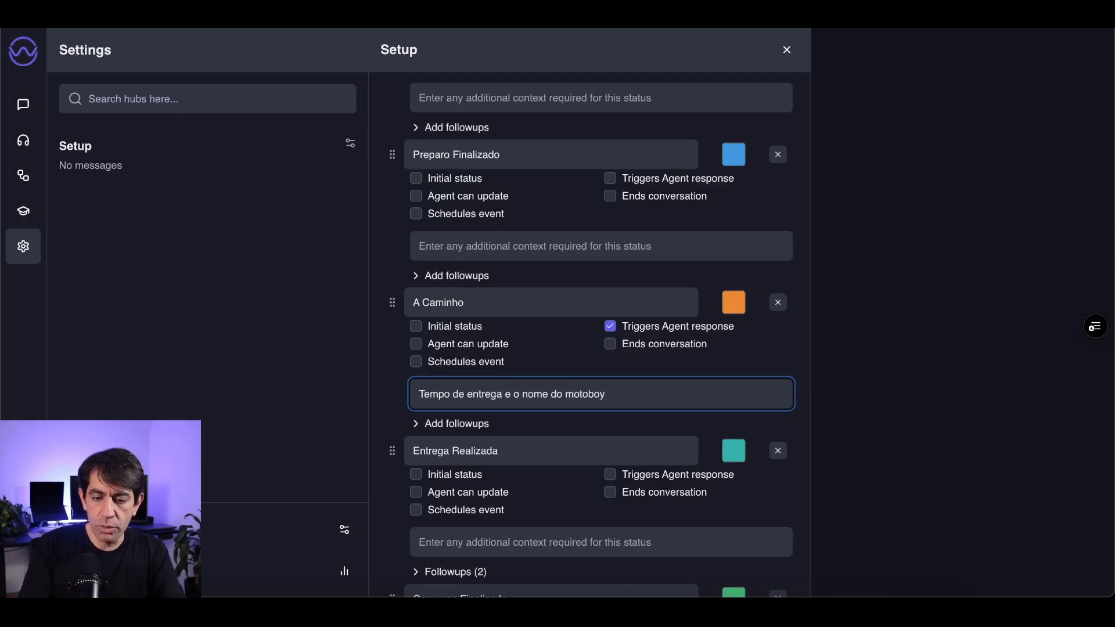
Step: Expand the followups of the Entrega Realizada status and check the time unit options for Followup #1's inactivity delay
scroll(535, 419, down, 3)
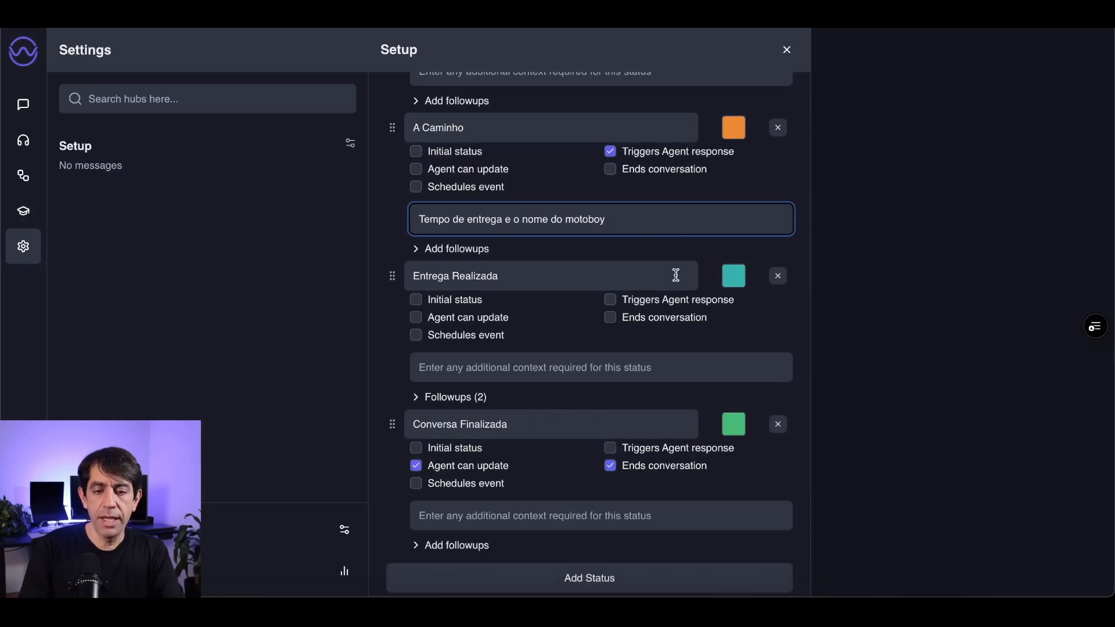
scroll(676, 276, up, 1)
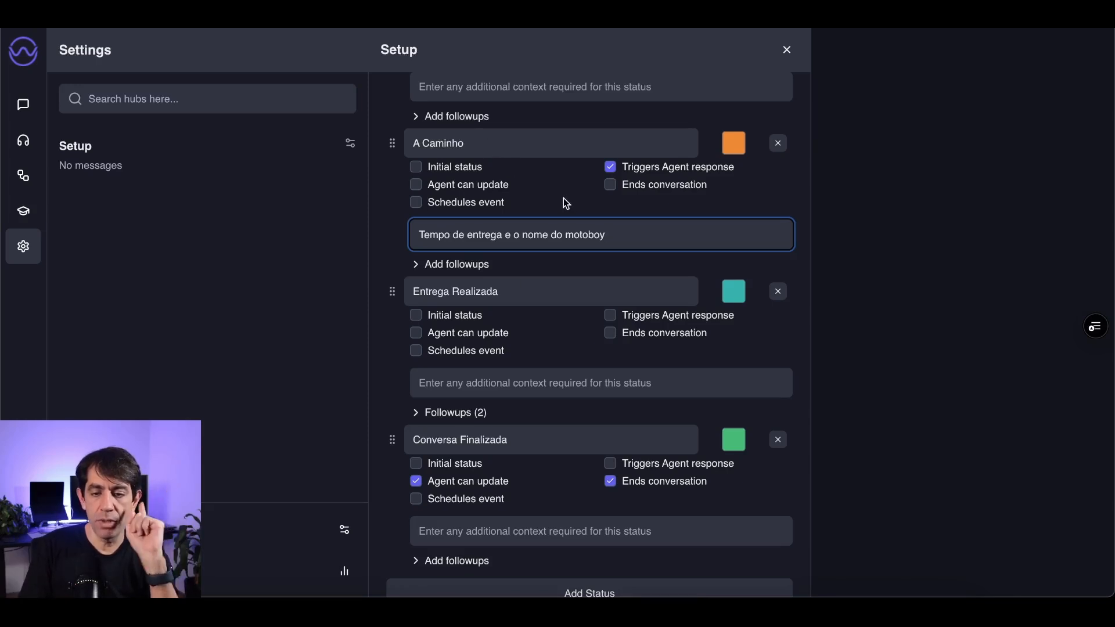
scroll(548, 334, down, 3)
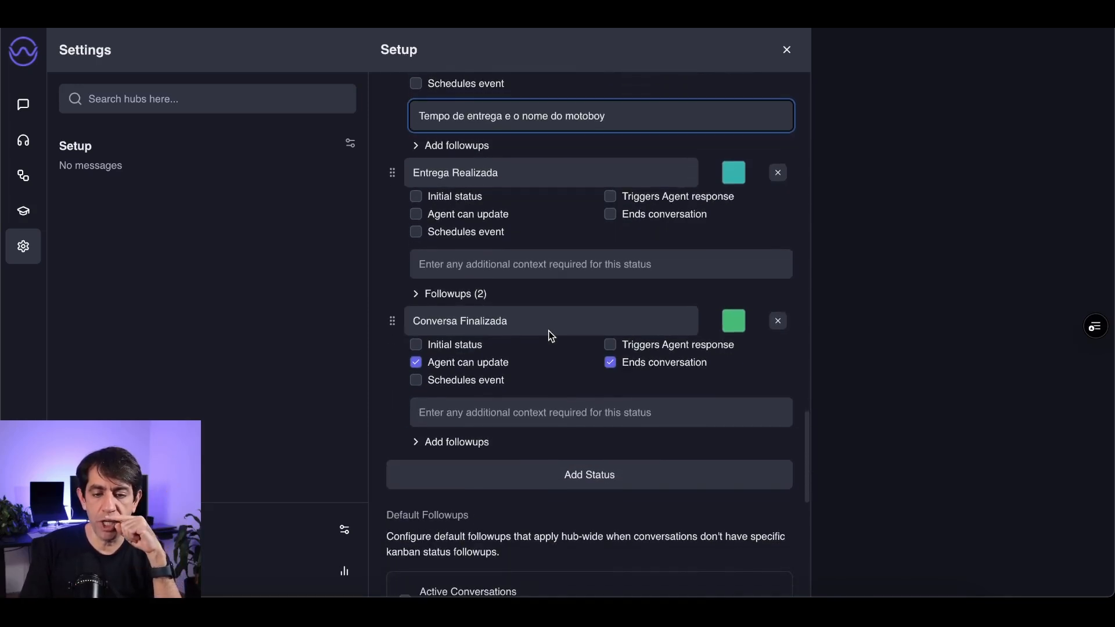
click(419, 294)
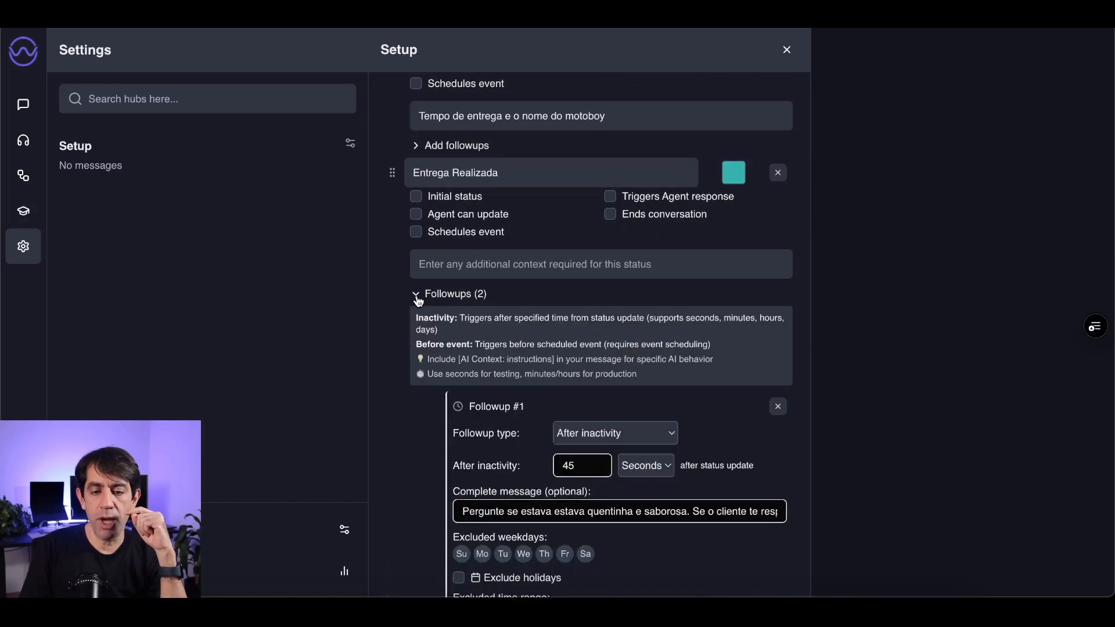
scroll(538, 397, down, 2)
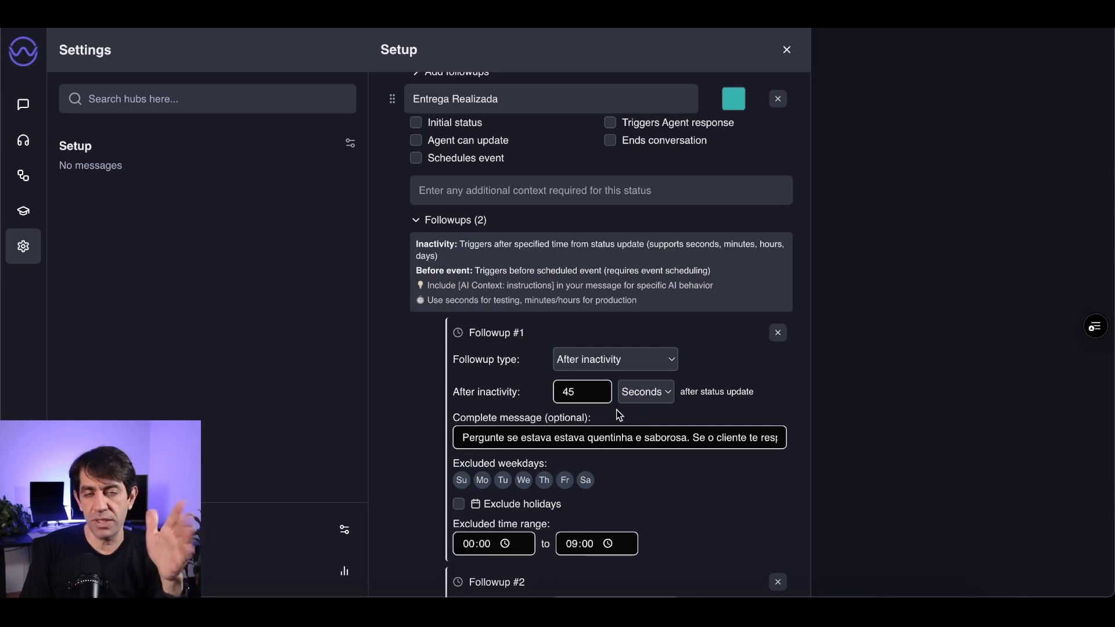
scroll(633, 411, down, 1)
click(657, 360)
click(726, 337)
scroll(660, 459, down, 1)
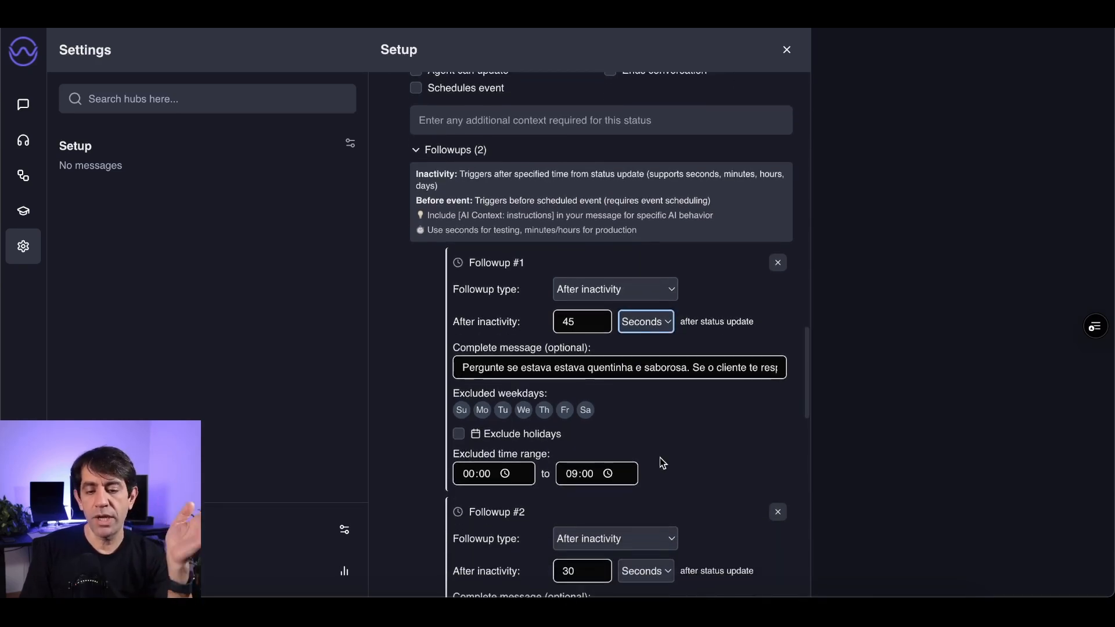
Step: Replace the duplicated "estava" in Entrega Realizada's Followup #1 message with "a pizza", giving "Pergunte se a pizza estava quentinha e saborosa"
drag(508, 368, 573, 363)
click(567, 367)
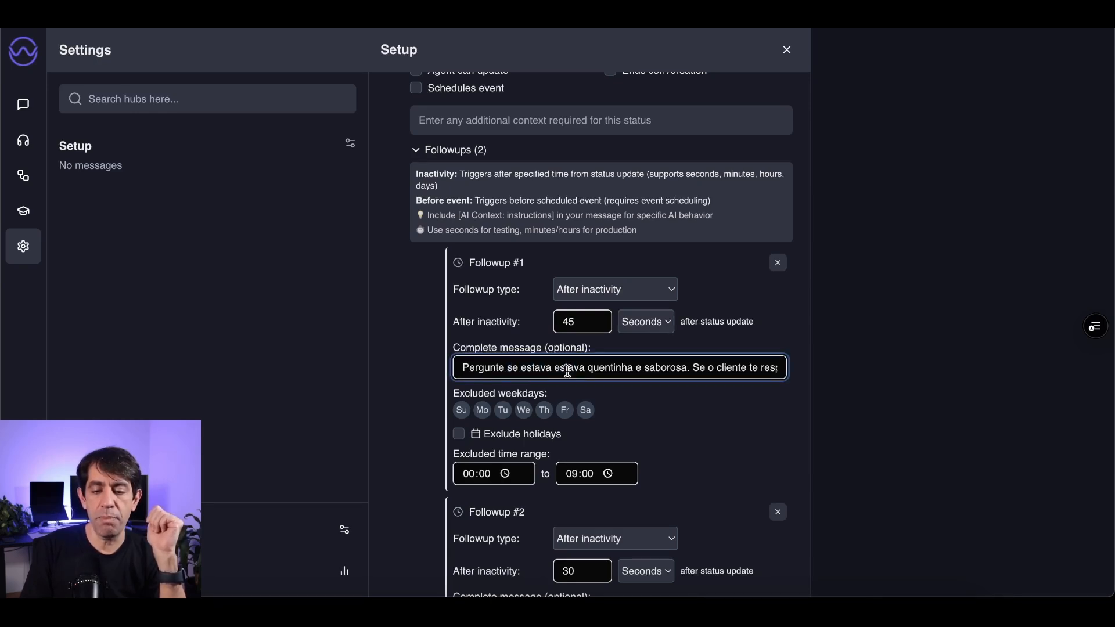
double_click(552, 367)
text(a pizza)
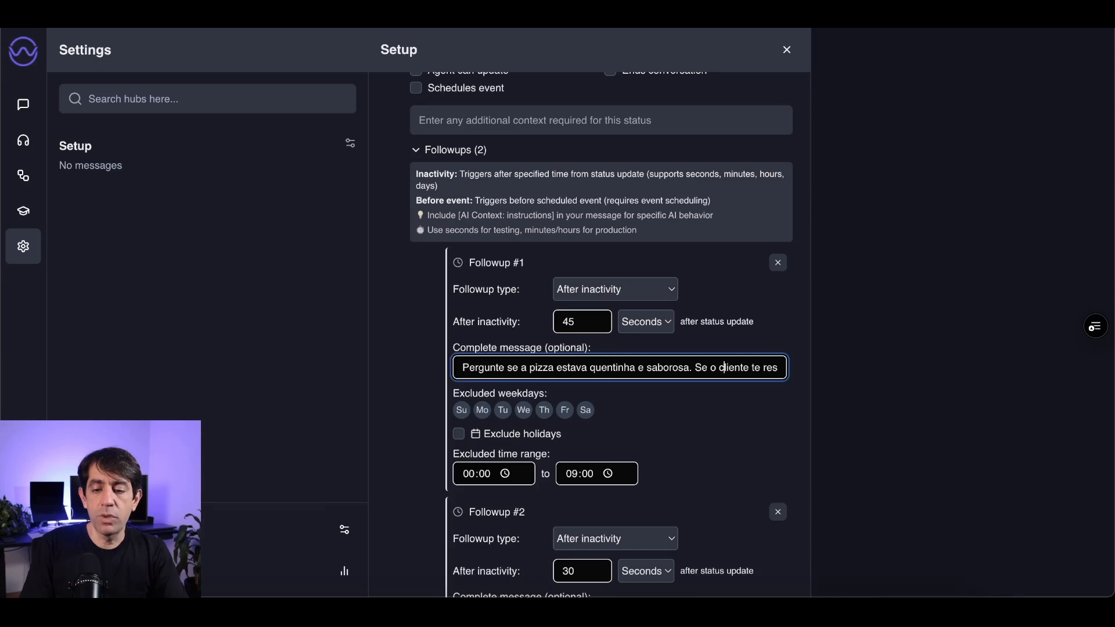
Step: Read the rest of Entrega Realizada's Followup #1 message through to its end, checking the instructions for satisfied customers and reported problems
key(Right)
key(Right)
key(Right)
key(Right)
key(Right)
key(Right)
key(Right)
key(Right)
key(Right)
key(Right)
key(Right)
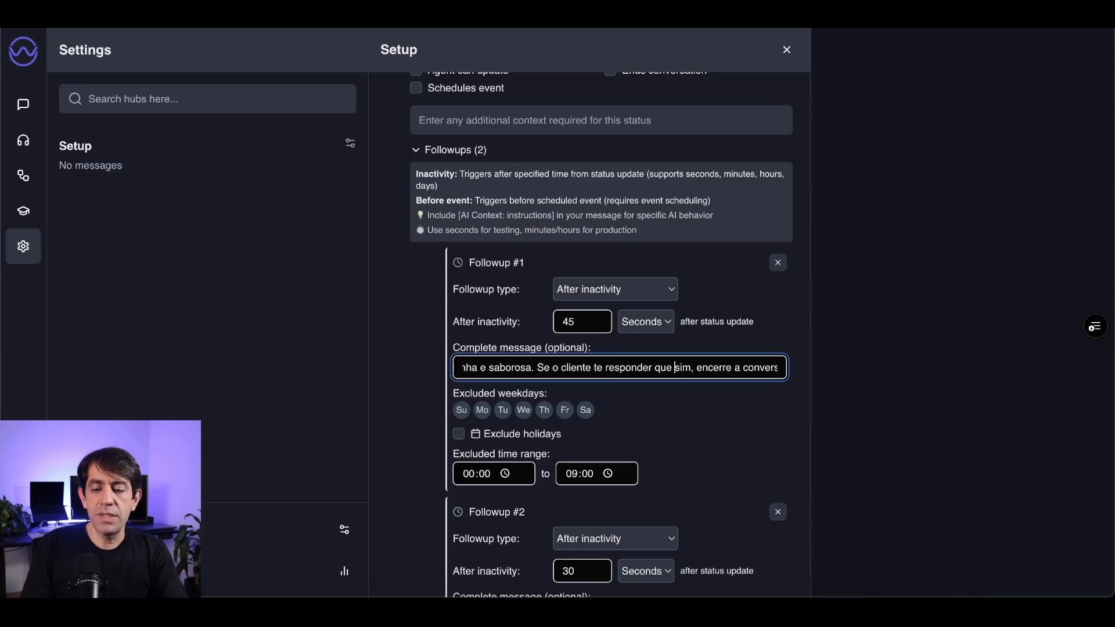
key(Right)
key(Right)
key(Right)
key(Right)
key(Right)
key(Right)
key(Right)
key(Right)
key(Right)
key(Right)
key(Right)
key(Right)
key(Right)
key(Right)
key(Right)
key(Right)
key(Right)
key(Right)
key(Right)
key(Right)
key(Right)
key(Right)
key(Right)
key(Right)
key(Right)
key(Right)
key(Right)
key(Right)
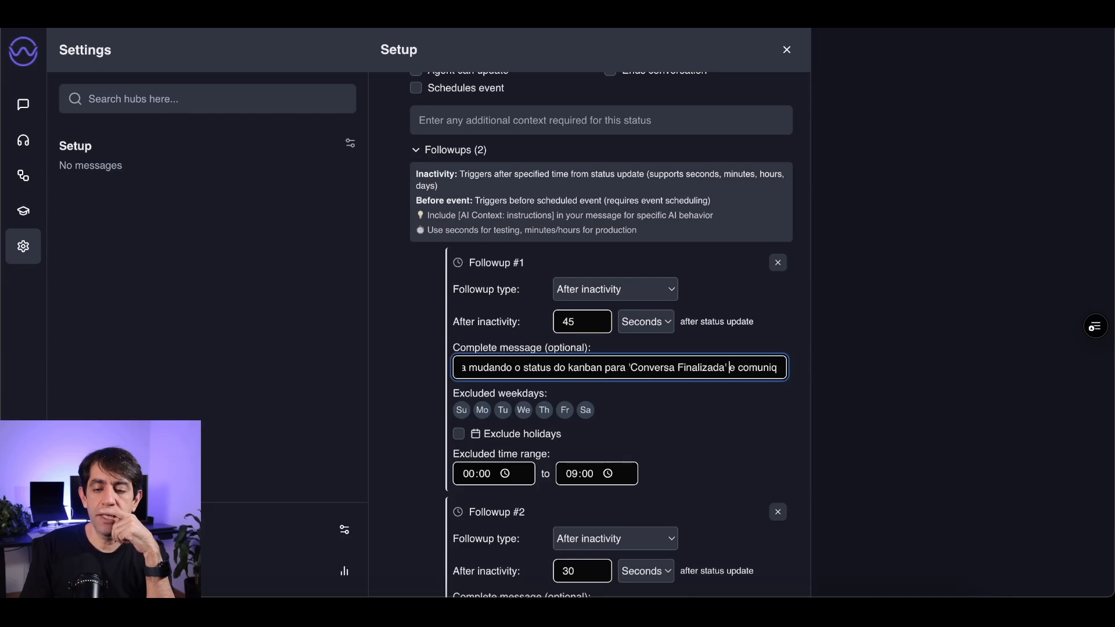
key(Right)
key(Right)
key(Right)
key(Right)
key(Right)
key(Right)
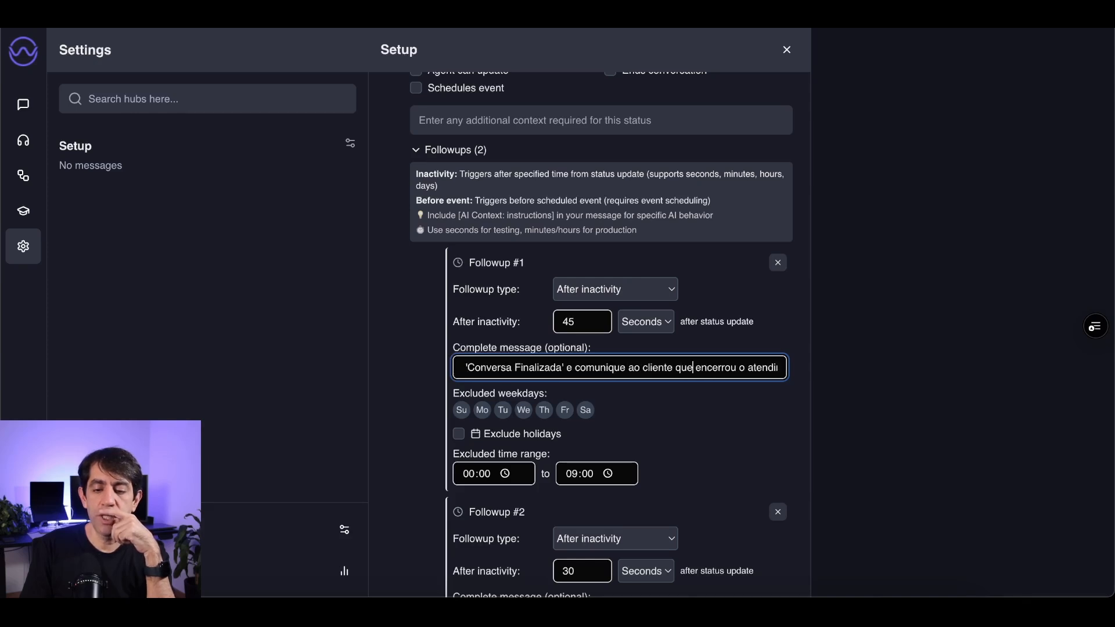
key(Right)
key(Right)
key(Right)
key(Right)
key(Right)
key(Right)
key(Right)
key(Right)
key(Right)
key(Right)
key(Right)
key(Right)
key(Right)
key(Right)
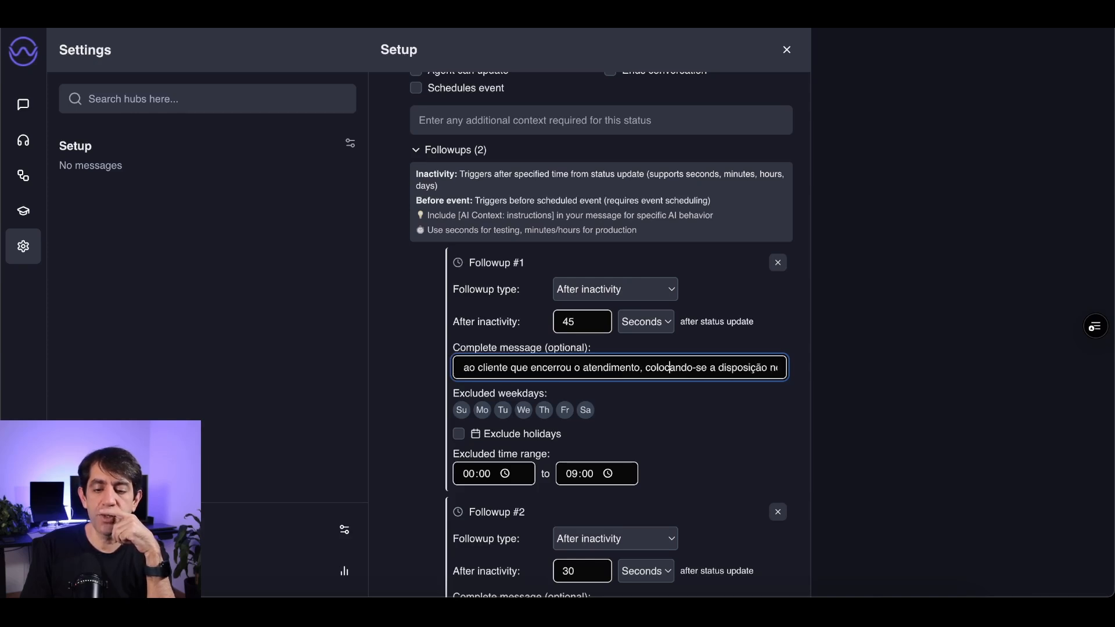
key(Right)
key(Right)
key(Right)
key(Right)
key(Right)
key(Right)
key(Right)
key(Right)
key(Right)
key(Right)
key(Right)
key(Right)
key(Right)
key(Right)
key(Right)
key(Right)
key(Right)
key(Right)
key(Right)
key(Right)
key(Right)
key(Right)
key(Right)
key(Right)
key(Right)
key(Right)
key(Right)
key(Right)
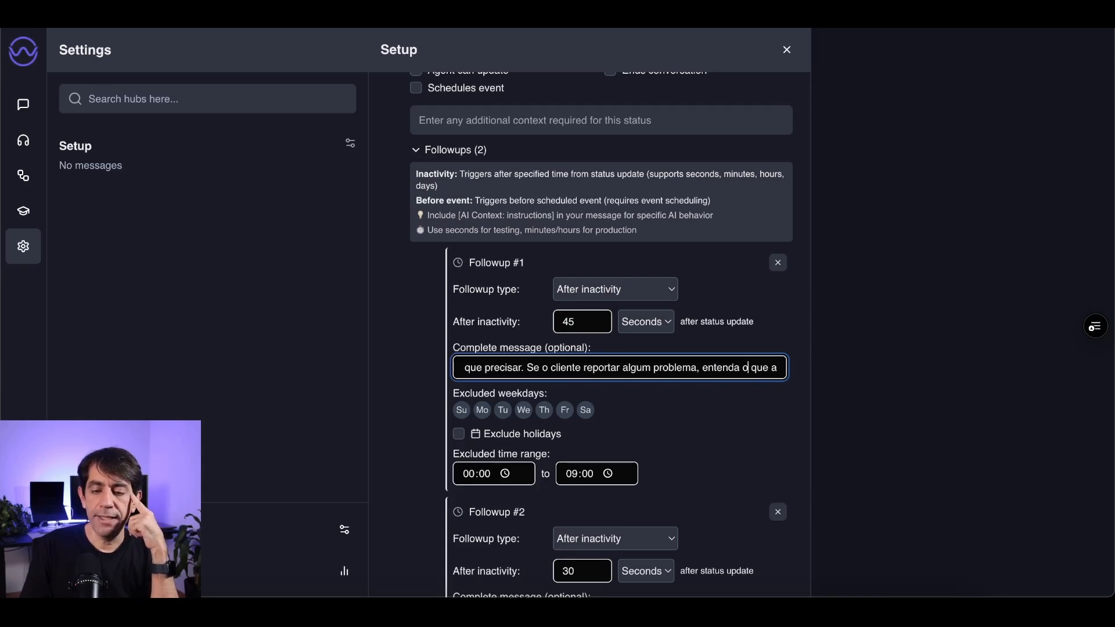
key(Right)
key(Right)
key(Right)
key(Right)
key(Right)
key(Right)
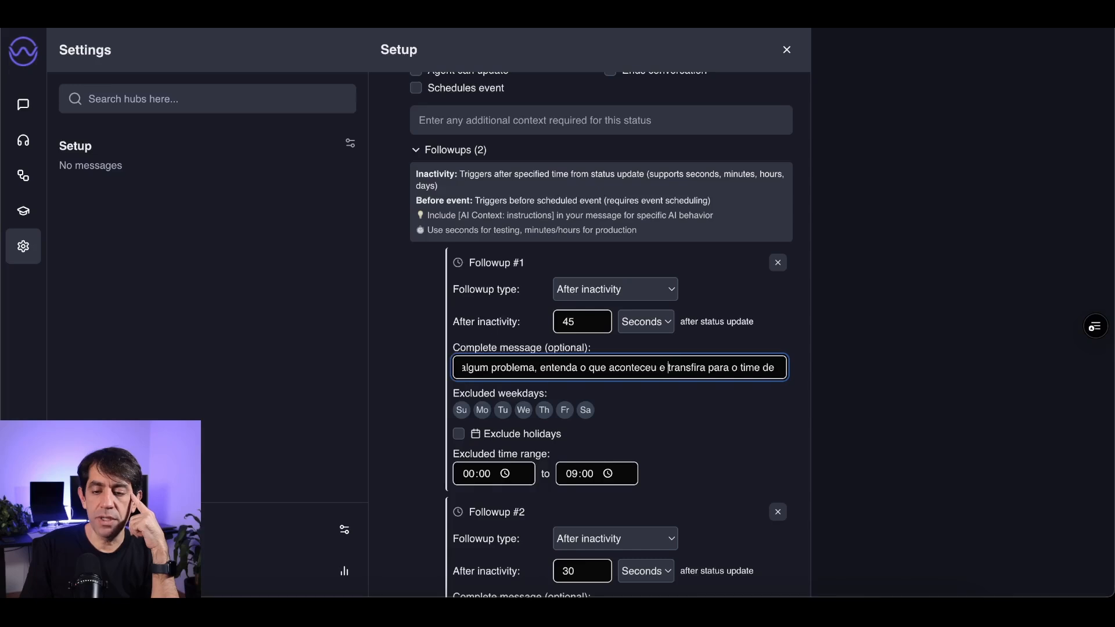
key(Right)
key(Right)
key(Right)
key(Right)
key(Right)
key(Right)
key(Right)
key(Right)
key(Right)
key(Right)
key(Right)
key(Right)
key(Right)
key(Right)
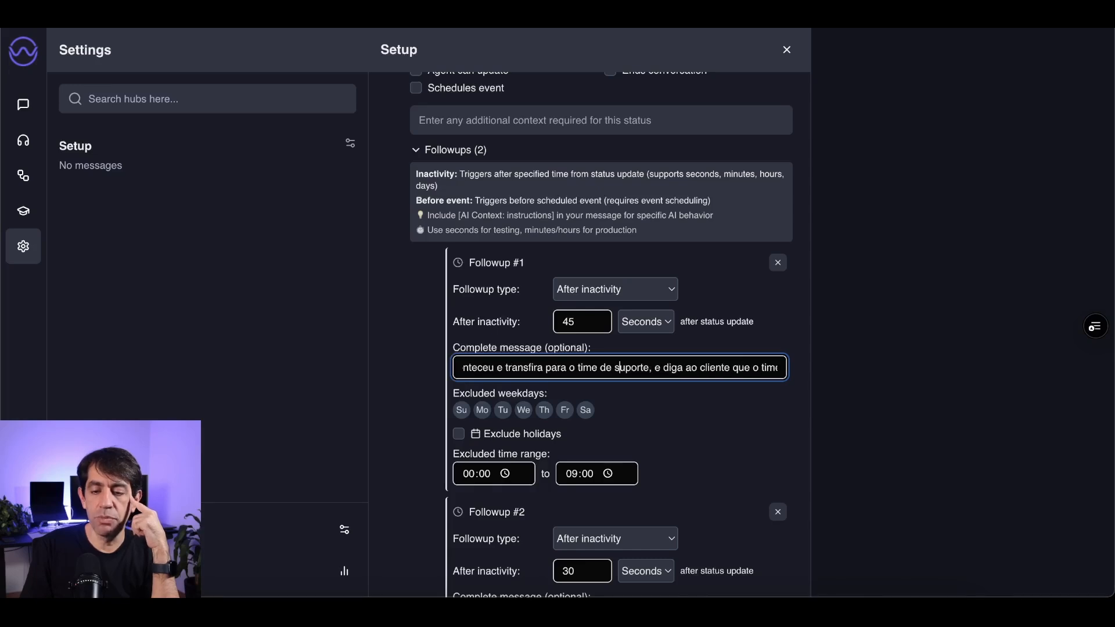
key(Right)
key(Right)
key(Right)
key(Right)
key(Right)
key(Right)
key(Right)
key(Right)
key(Right)
key(Right)
key(Right)
key(Right)
key(Right)
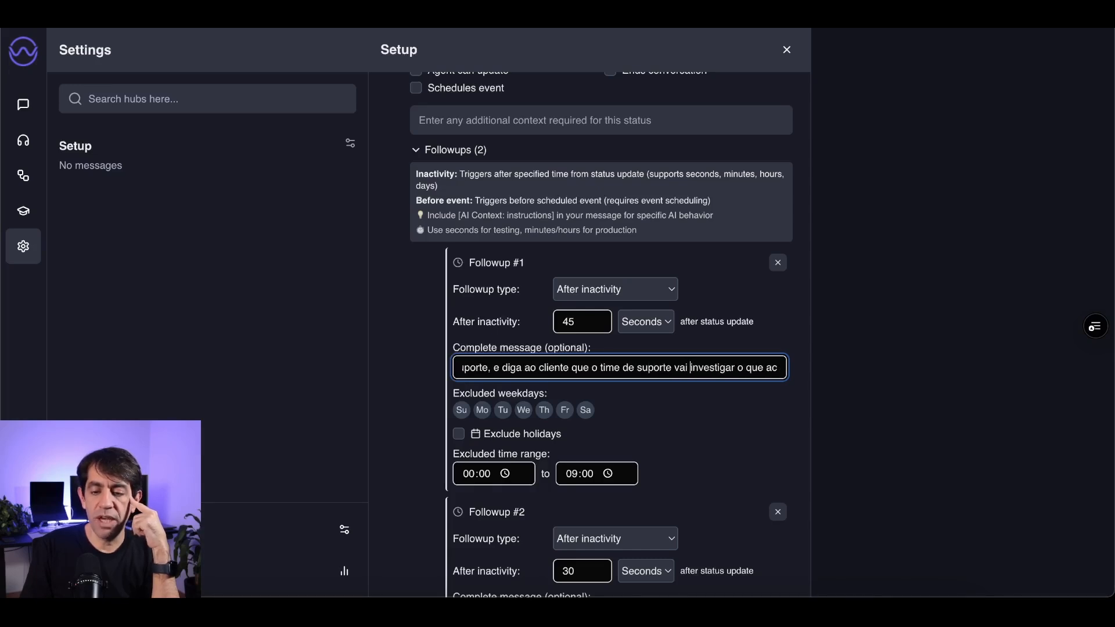
key(Right)
key(Right)
key(Right)
key(Right)
key(Right)
key(Right)
key(Right)
key(Right)
key(Right)
key(Right)
key(Right)
key(Right)
key(Right)
key(Right)
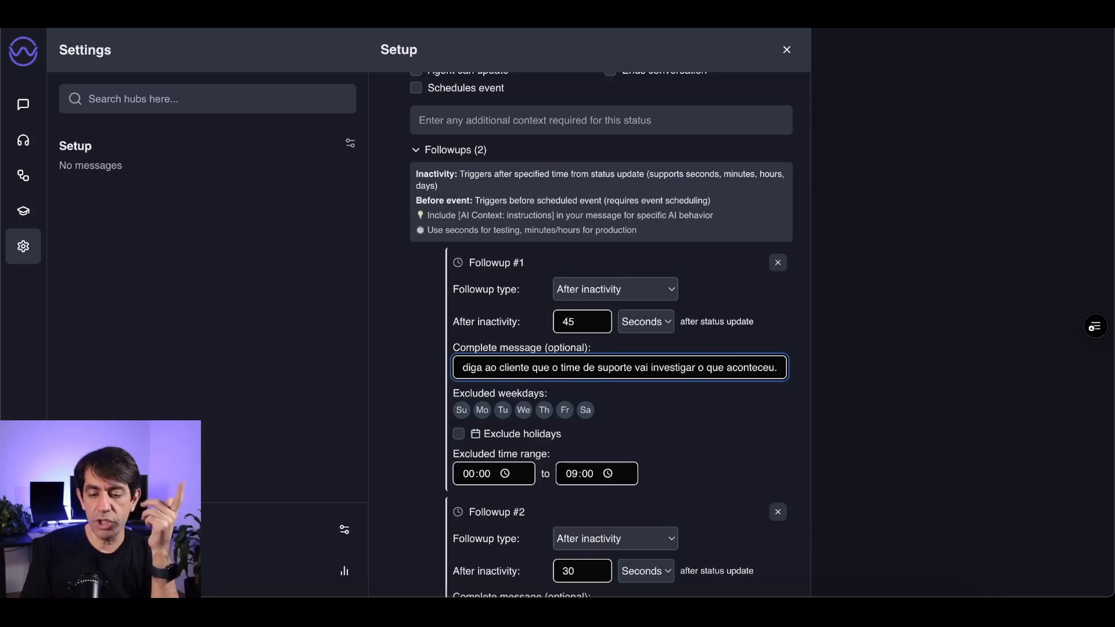
Step: Read Entrega Realizada's Followup #2 message through to its end, checking the instructions for closing the conversation and transferring reported problems to support
scroll(608, 420, down, 2)
scroll(608, 423, down, 1)
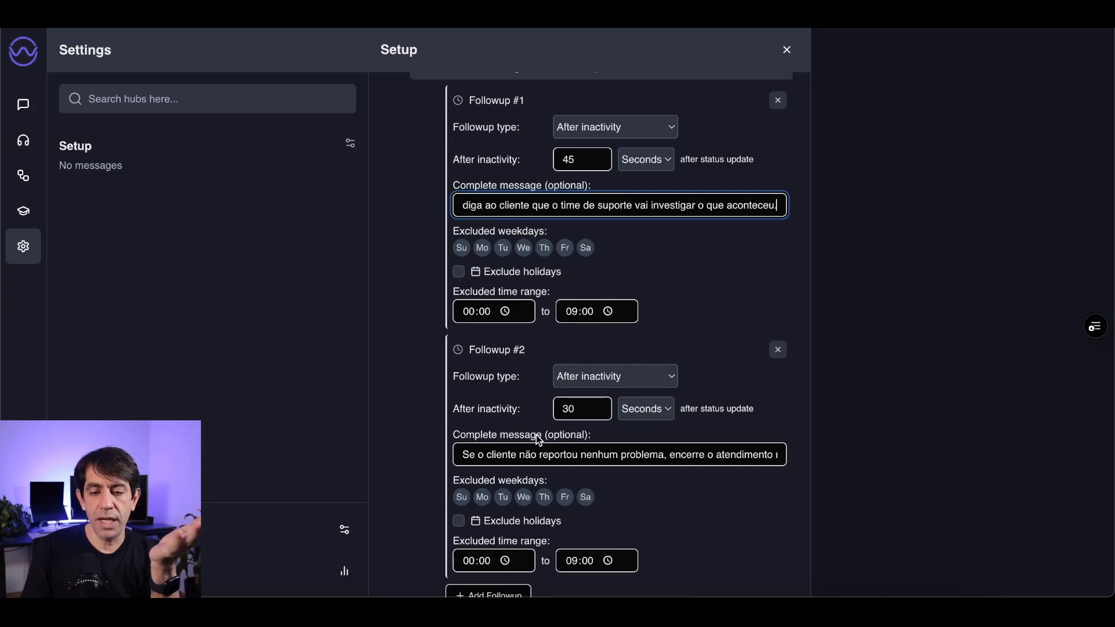
click(515, 454)
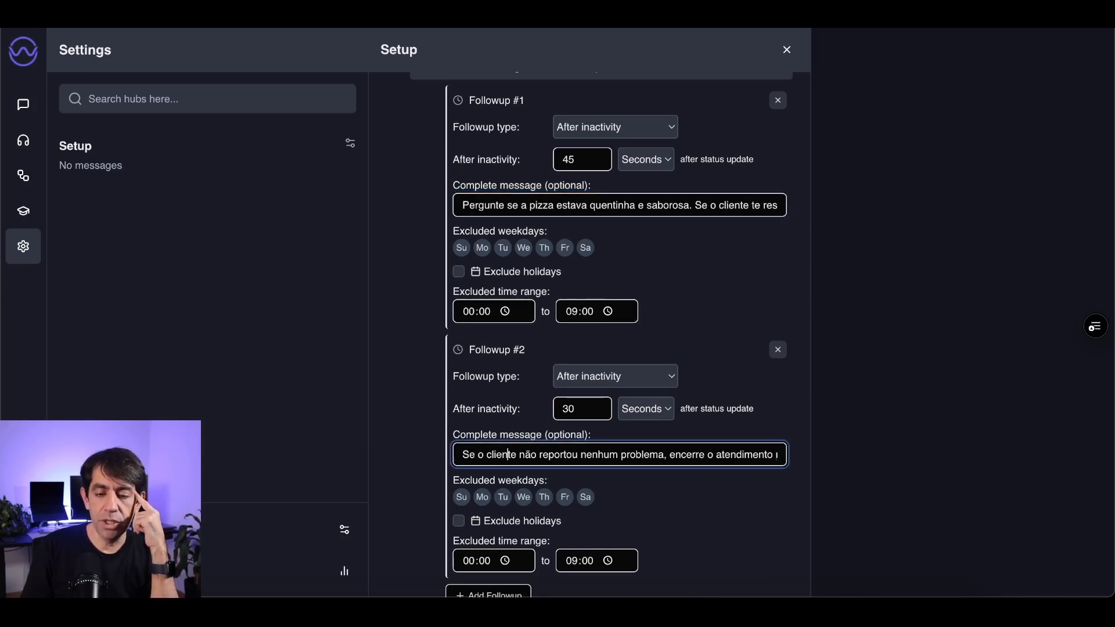
key(Right)
key(Right)
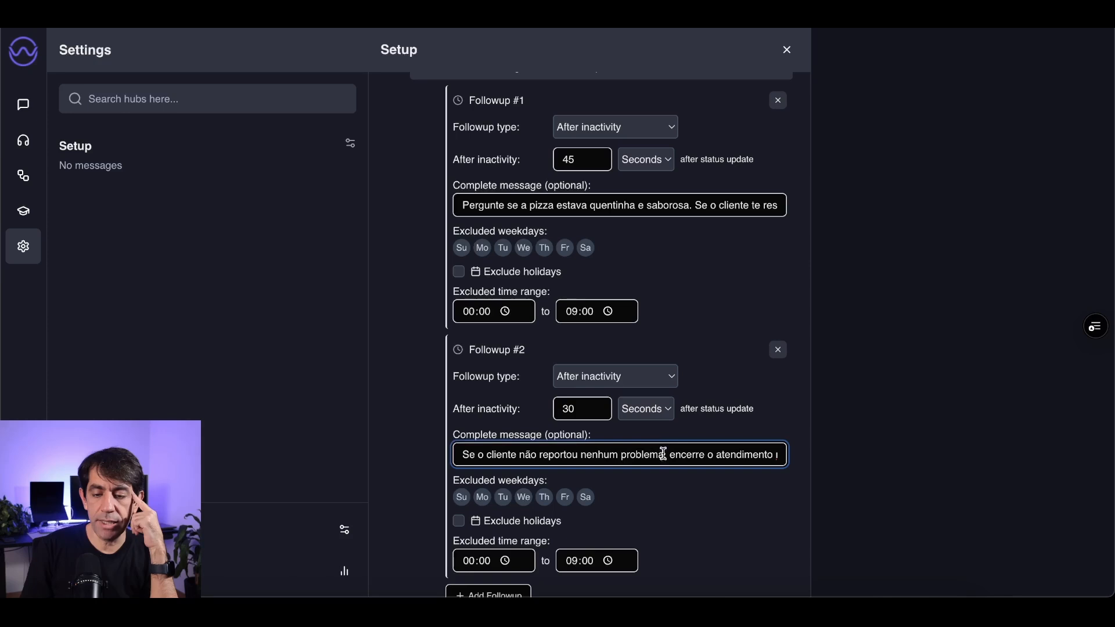
click(689, 455)
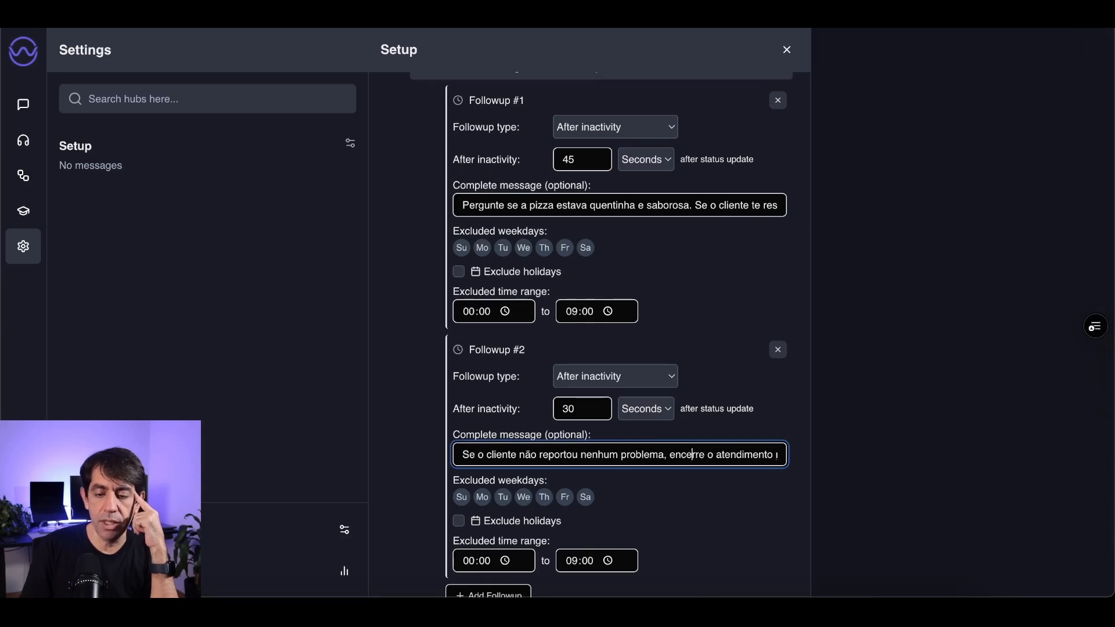
key(End)
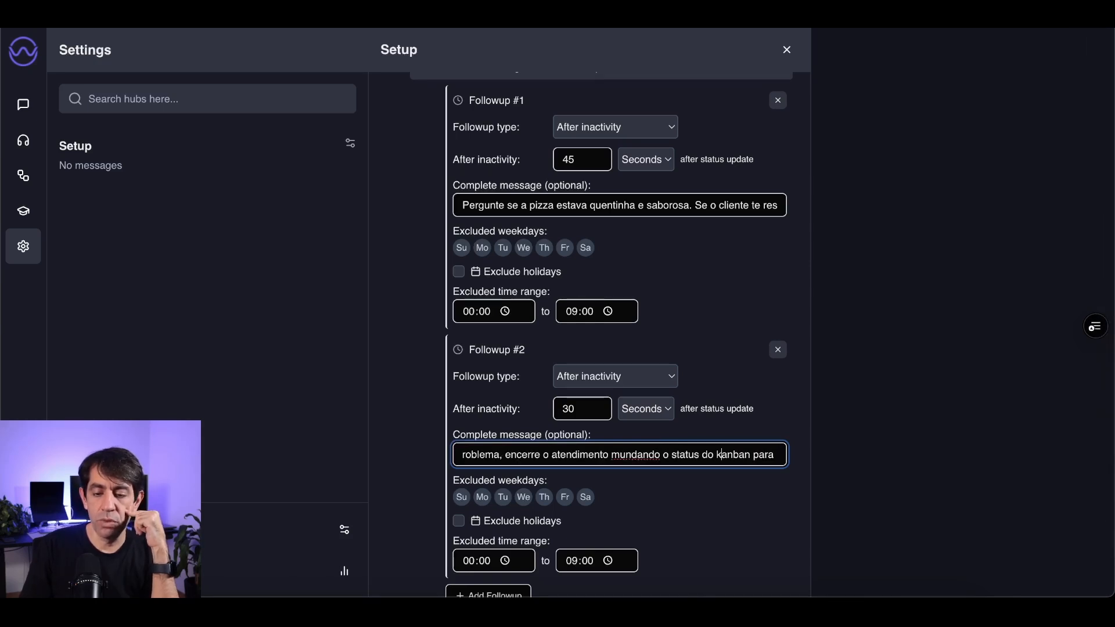
key(Right)
key(Right)
key(Right)
key(Right)
key(Right)
key(Right)
key(Right)
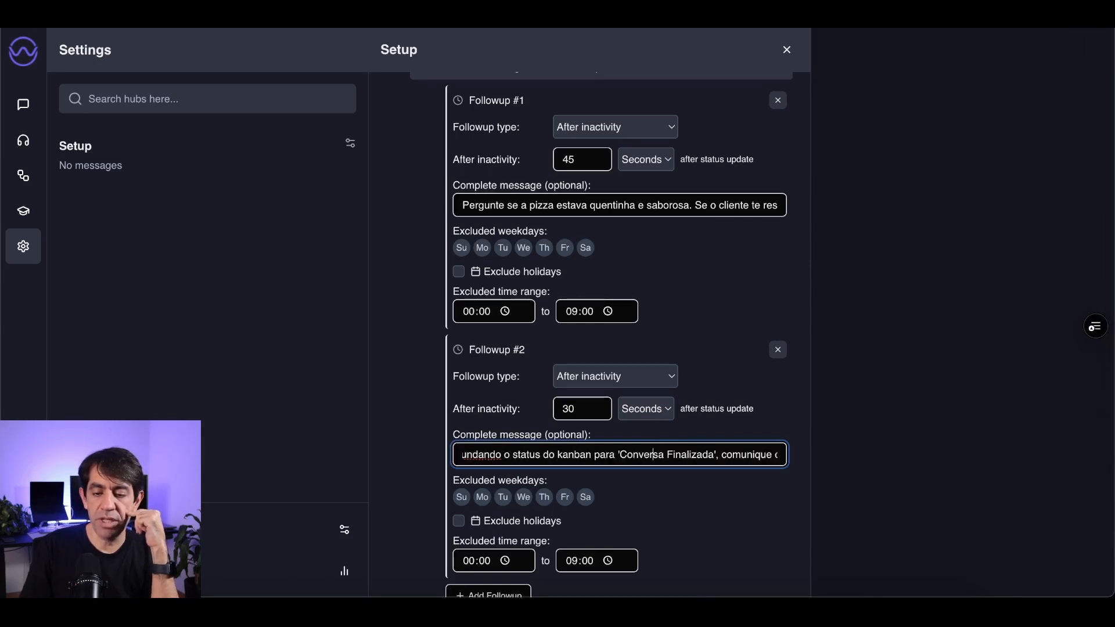
key(Right)
key(Right)
key(Right)
key(Right)
key(Right)
key(Right)
key(Right)
key(Right)
key(Right)
key(Right)
key(Right)
key(Right)
key(Right)
key(Right)
key(Right)
key(Right)
key(Right)
key(Right)
key(Right)
key(Right)
key(Right)
key(Right)
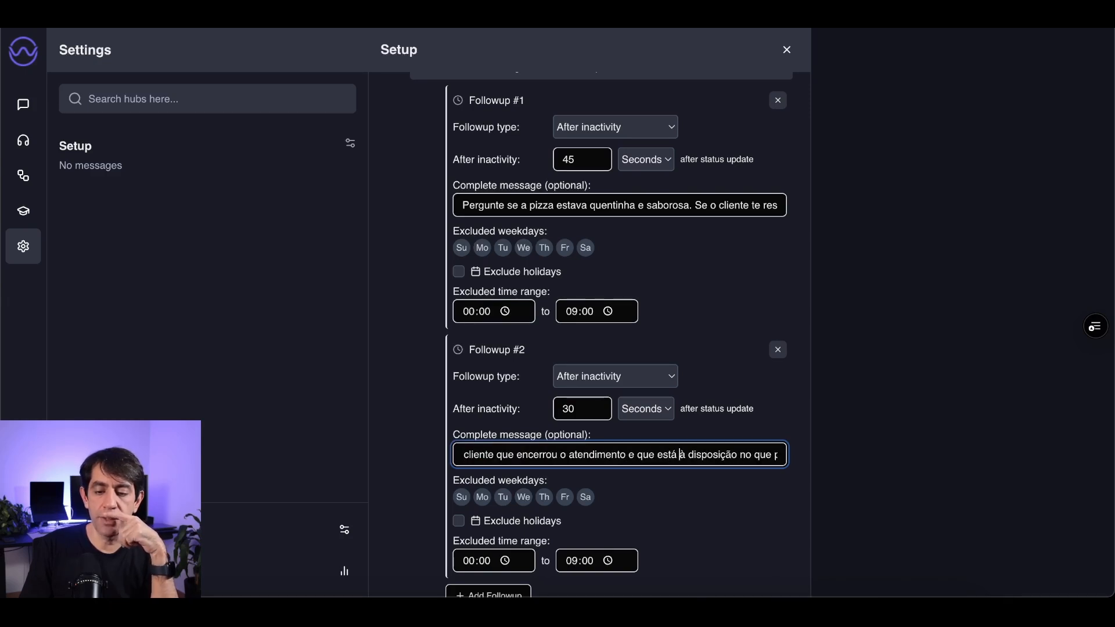
key(Right)
key(Right)
key(Right)
key(Right)
key(Right)
key(Right)
key(Right)
key(Right)
key(Right)
key(Right)
key(Right)
key(Right)
key(Right)
key(Right)
key(Right)
key(Right)
key(Right)
key(Right)
key(Right)
key(Right)
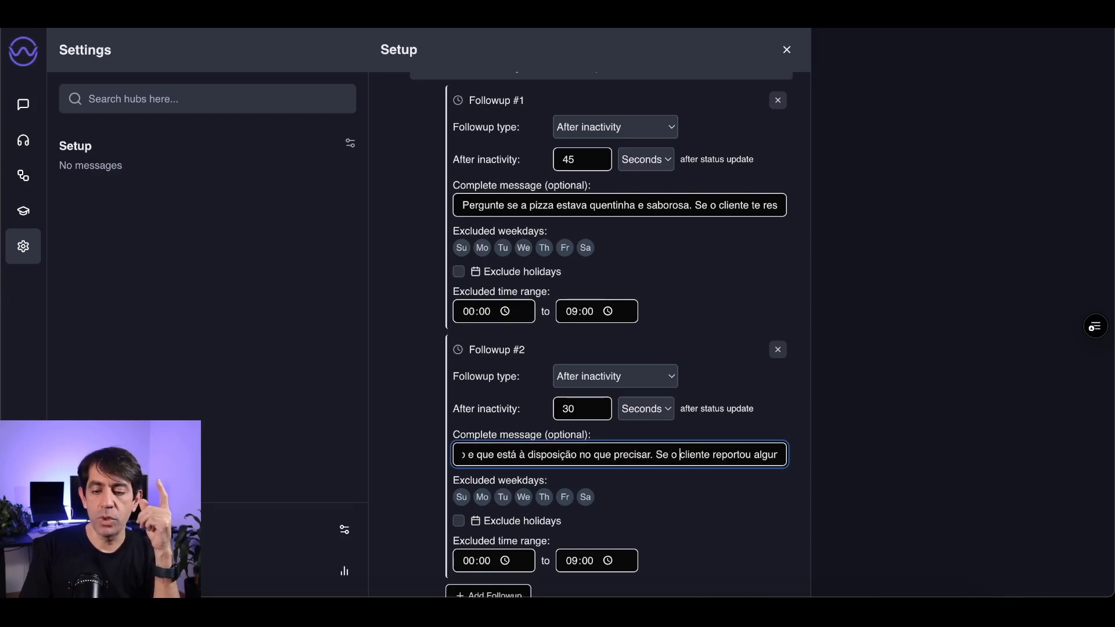
key(Right)
key(Right)
key(Right)
key(Right)
key(Right)
key(Right)
key(Right)
key(Right)
key(Right)
key(Right)
key(Right)
key(Right)
key(Right)
key(Right)
key(Right)
key(Right)
key(Right)
key(Right)
key(Right)
key(Right)
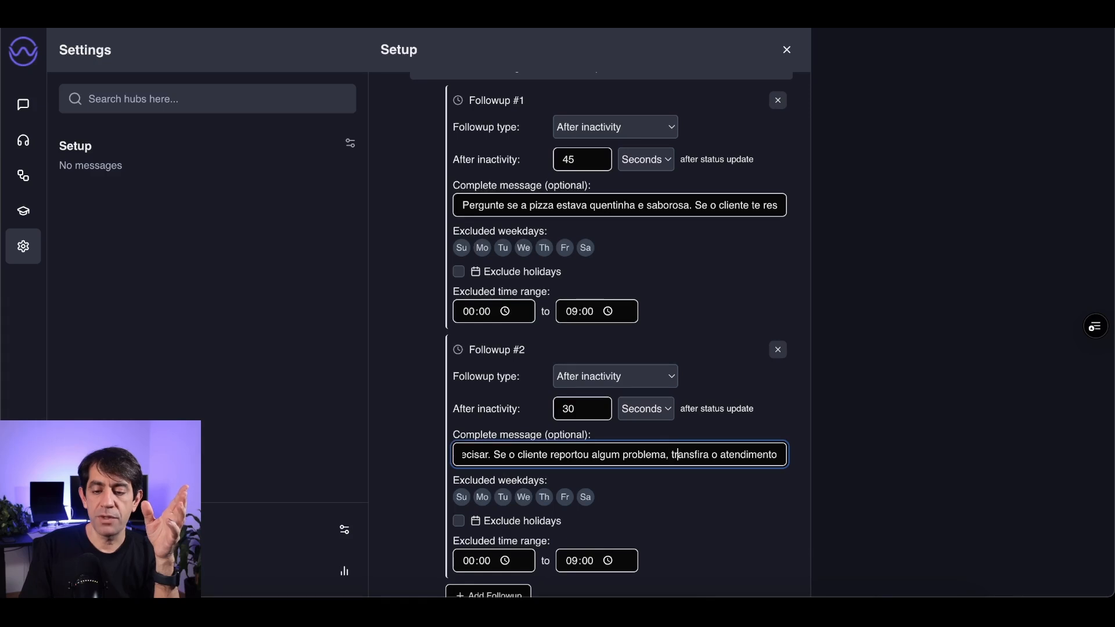
key(Right)
key(Right)
key(Right)
key(Right)
key(Right)
key(Right)
key(Right)
key(Right)
key(Right)
key(Right)
key(Right)
key(Right)
key(Right)
key(Right)
key(Right)
key(Right)
key(Right)
key(Right)
key(Right)
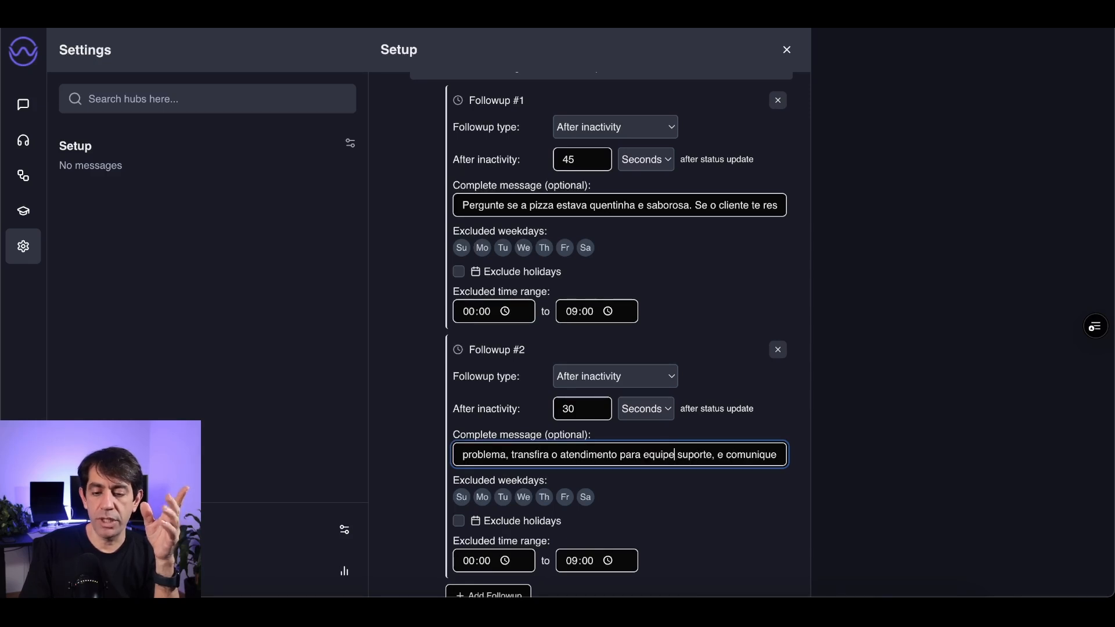
key(Right)
key(Right)
key(Right)
key(Right)
key(Right)
key(Right)
key(Right)
key(Right)
key(Right)
key(Right)
key(Right)
key(Right)
key(Right)
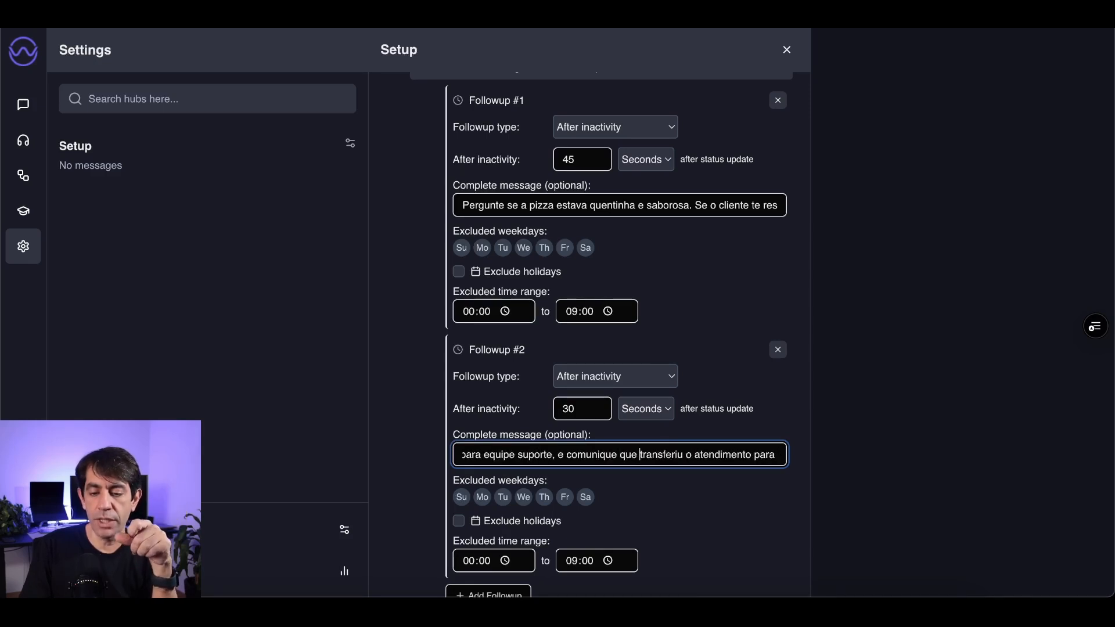
key(Right)
key(Right)
key(Right)
key(Right)
key(Right)
key(Right)
key(Right)
key(Right)
key(Right)
key(Right)
key(Right)
key(Right)
key(Right)
key(Right)
key(Right)
key(Right)
key(Right)
key(Right)
key(Right)
key(Right)
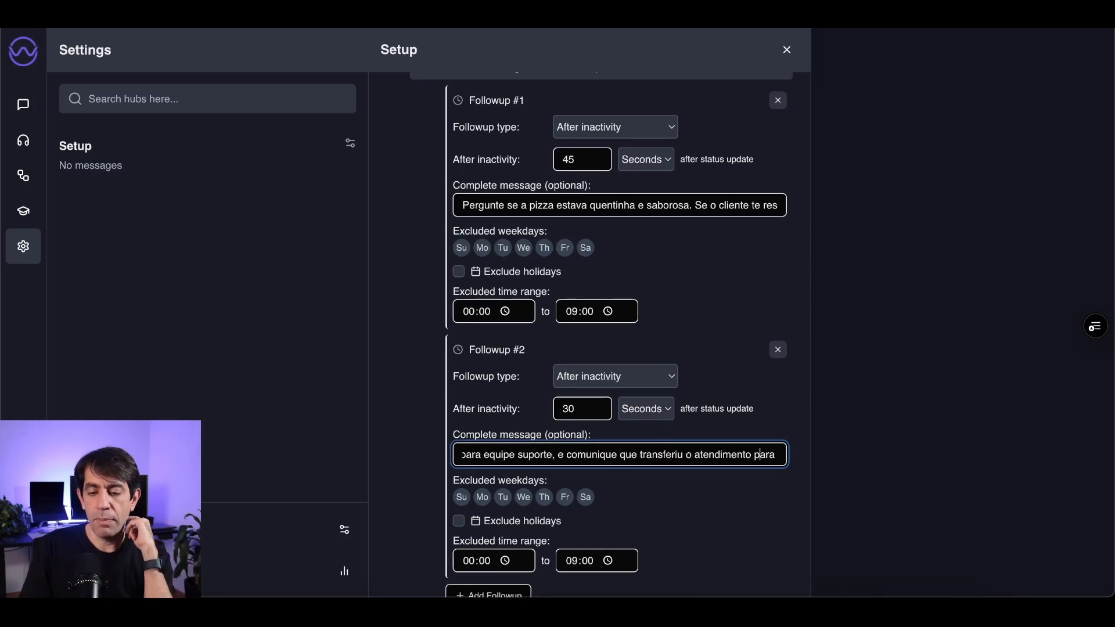
key(Right)
key(Right)
key(Right)
key(Right)
key(Right)
key(Right)
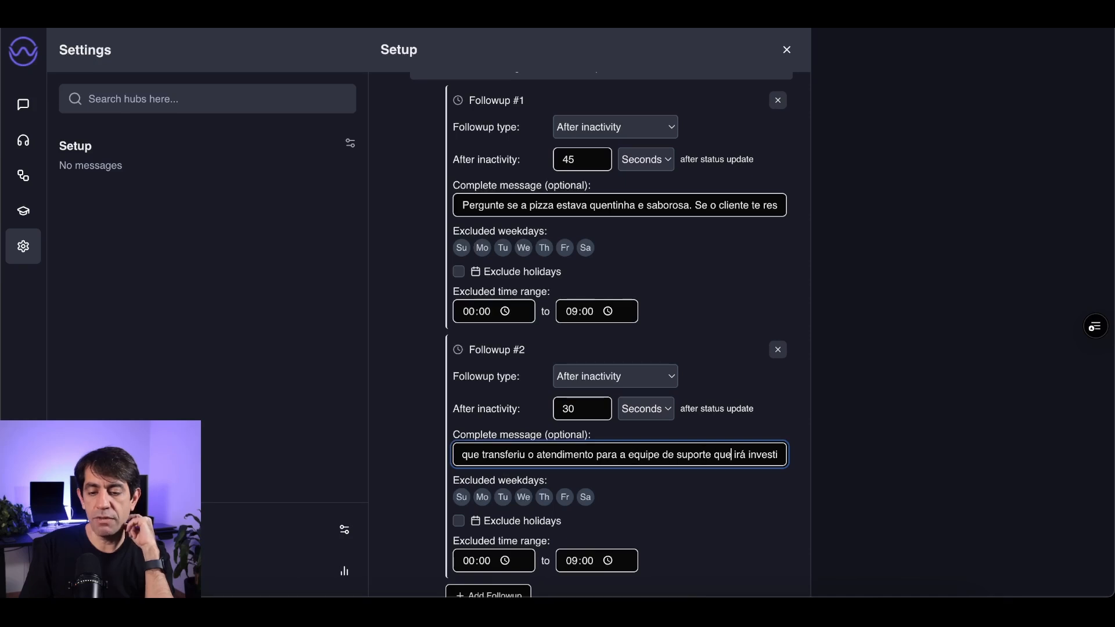
key(Right)
key(Right)
key(Right)
key(Right)
key(Right)
key(Right)
key(Right)
key(Right)
key(Right)
key(Right)
key(Right)
key(Right)
key(Right)
key(Right)
key(Right)
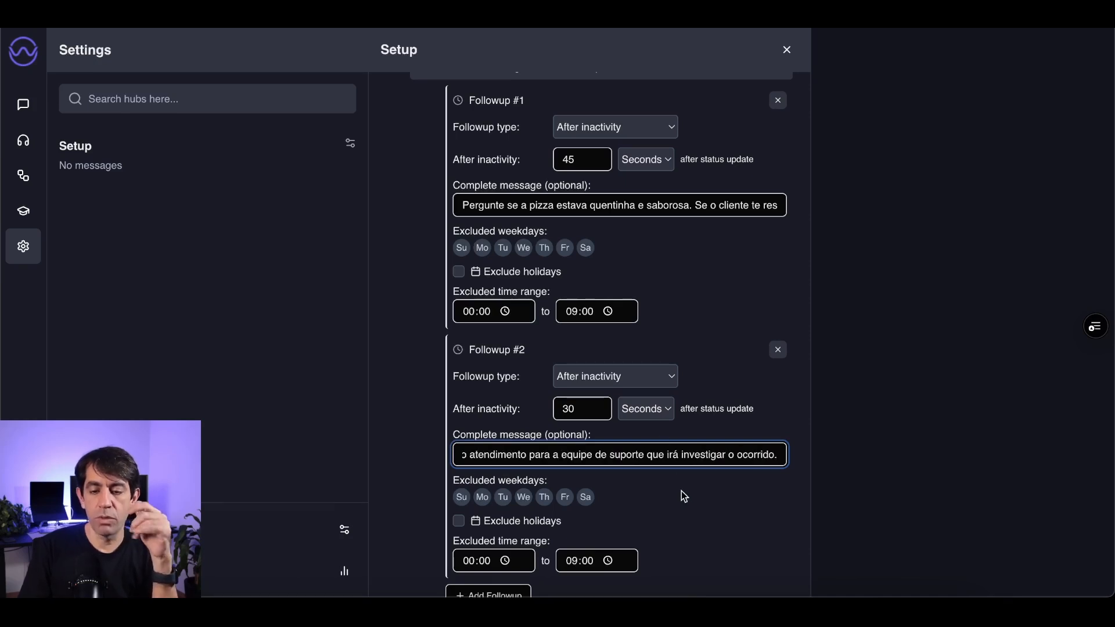
Step: Look over the Conversa Finalizada status and the earlier Kanban statuses, and save Test Hub1's configuration
scroll(684, 492, down, 3)
scroll(684, 493, down, 1)
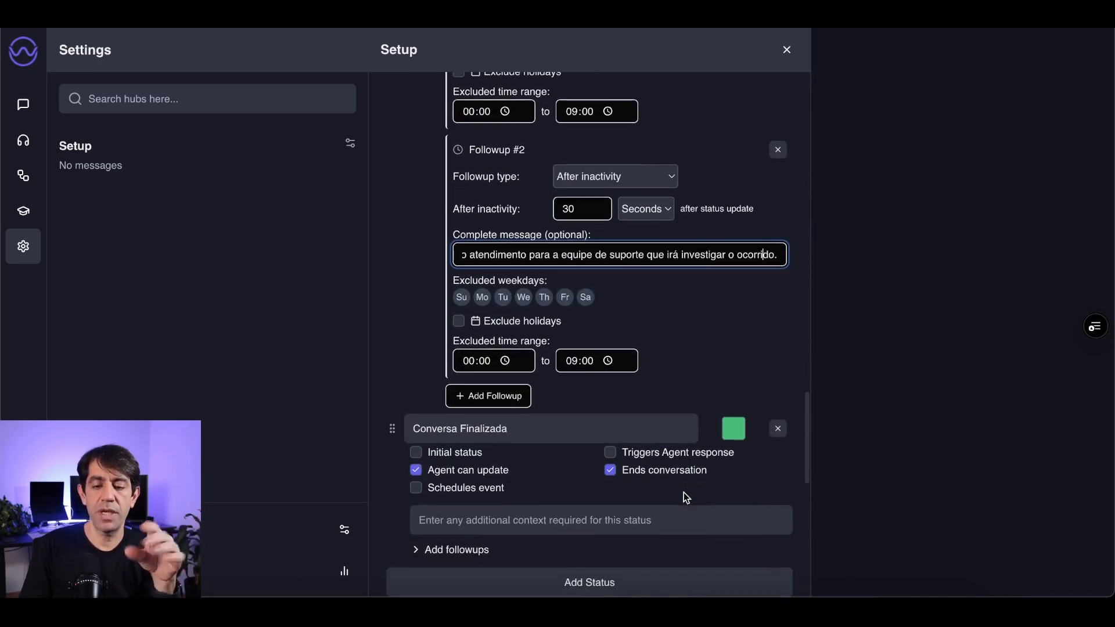
scroll(688, 375, down, 3)
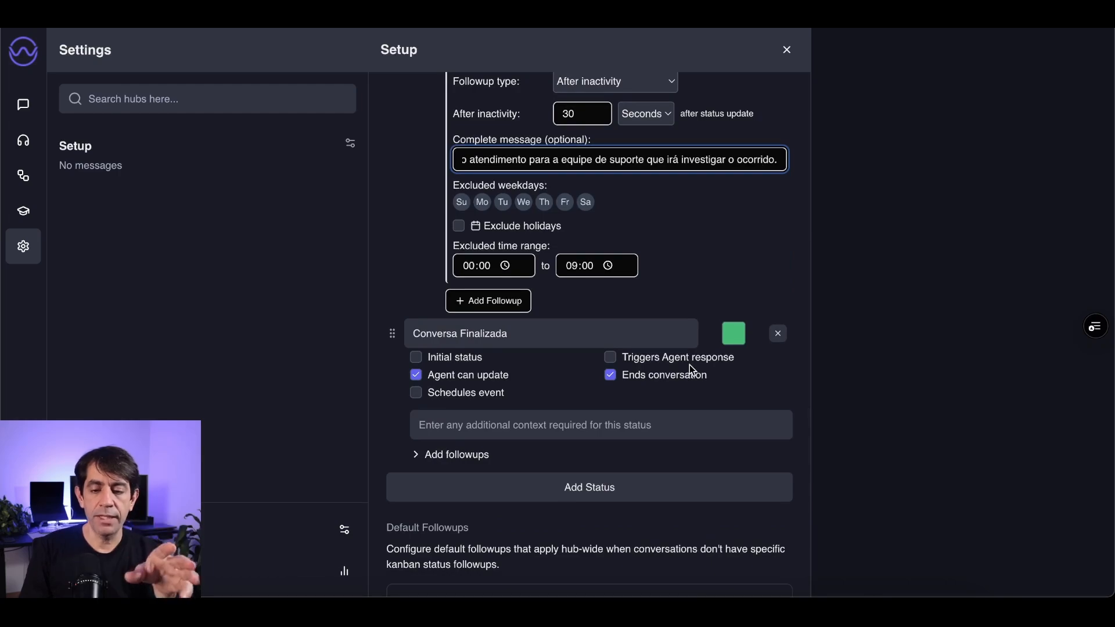
scroll(689, 364, up, 15)
scroll(689, 365, up, 5)
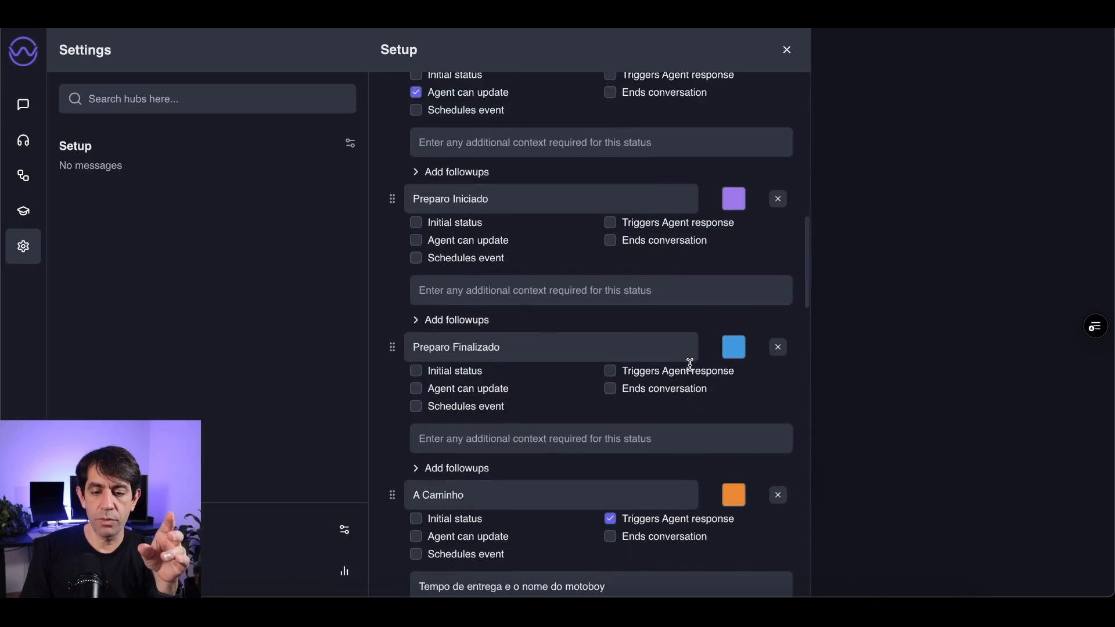
scroll(690, 365, down, 18)
scroll(694, 362, down, 8)
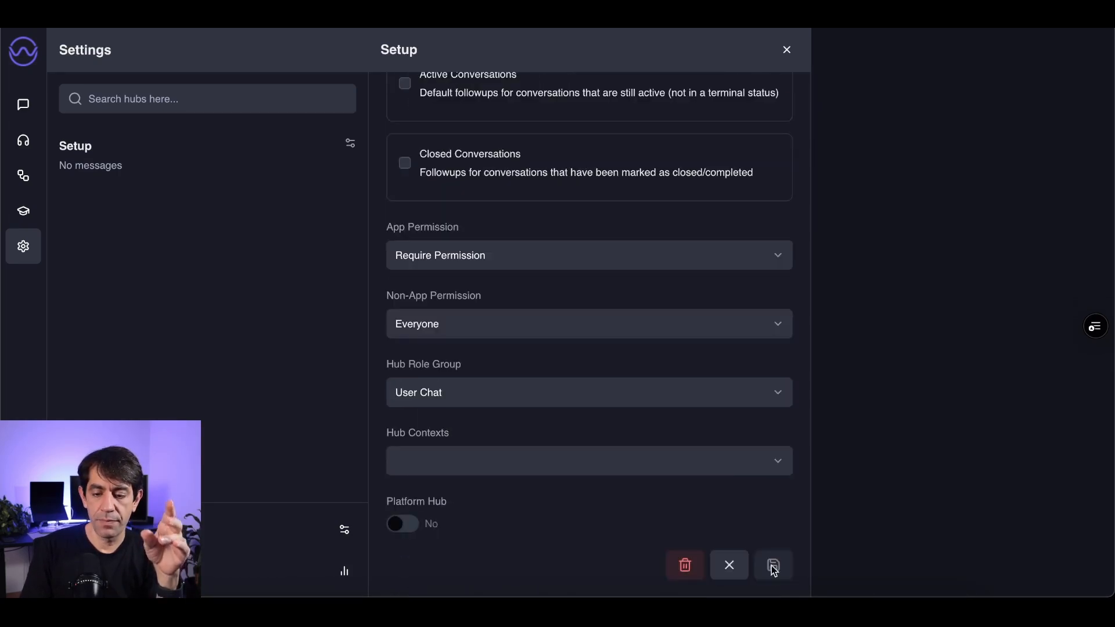
click(771, 565)
Step: Open the tool management settings for Test Hub1's Pilot agent
scroll(718, 372, up, 15)
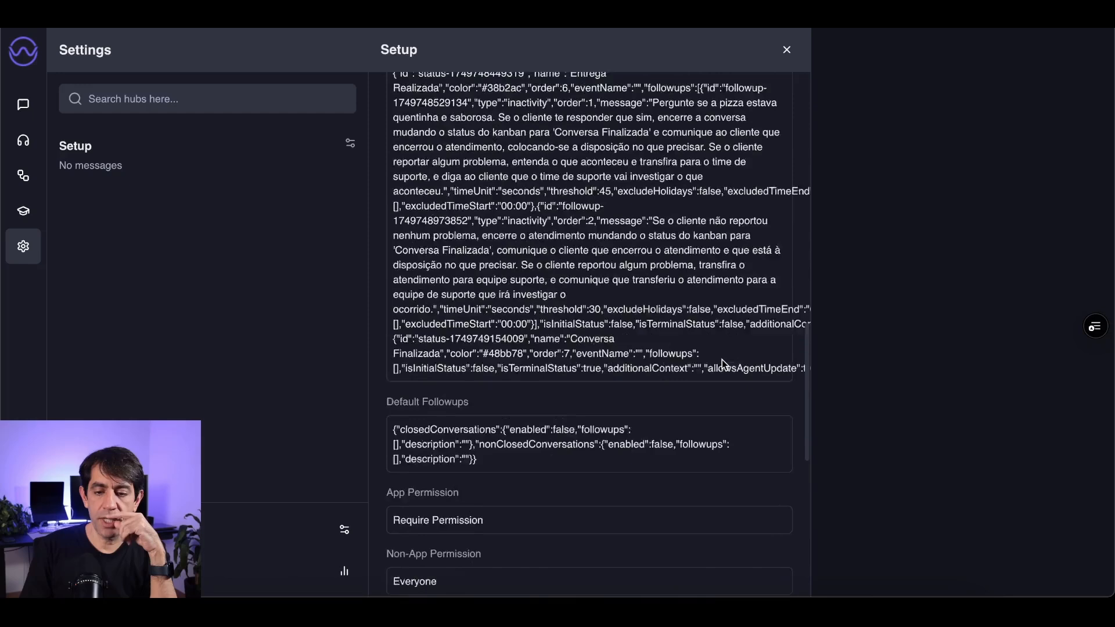
click(770, 90)
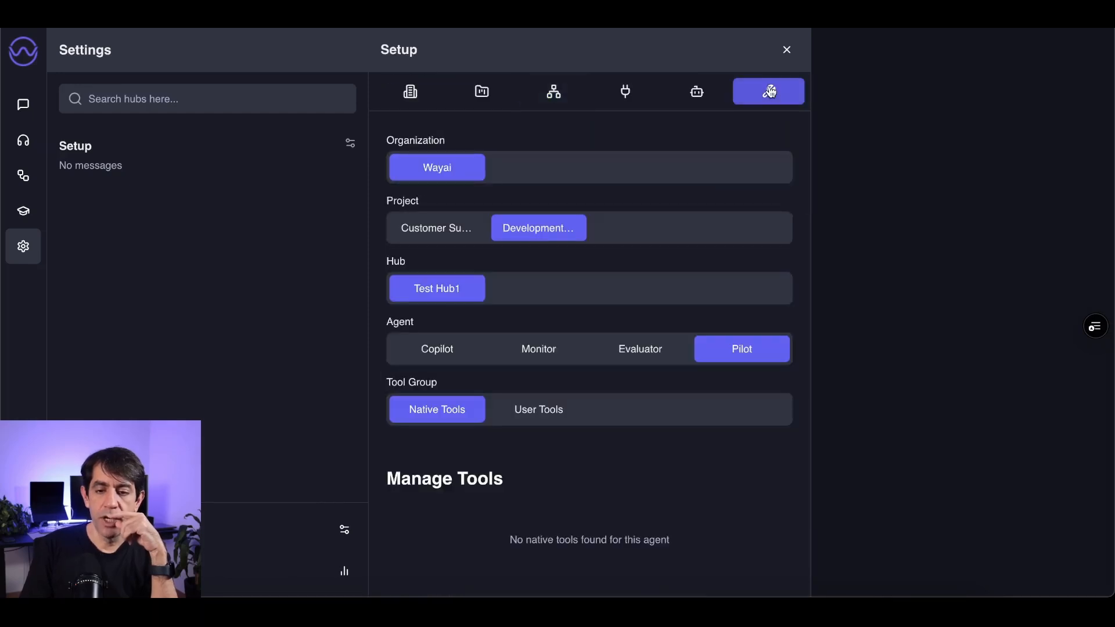
Step: Remove the Close Conversation tool from the Pilot agent's native tools and add Update Kanban Status
scroll(592, 461, down, 3)
scroll(592, 461, down, 1)
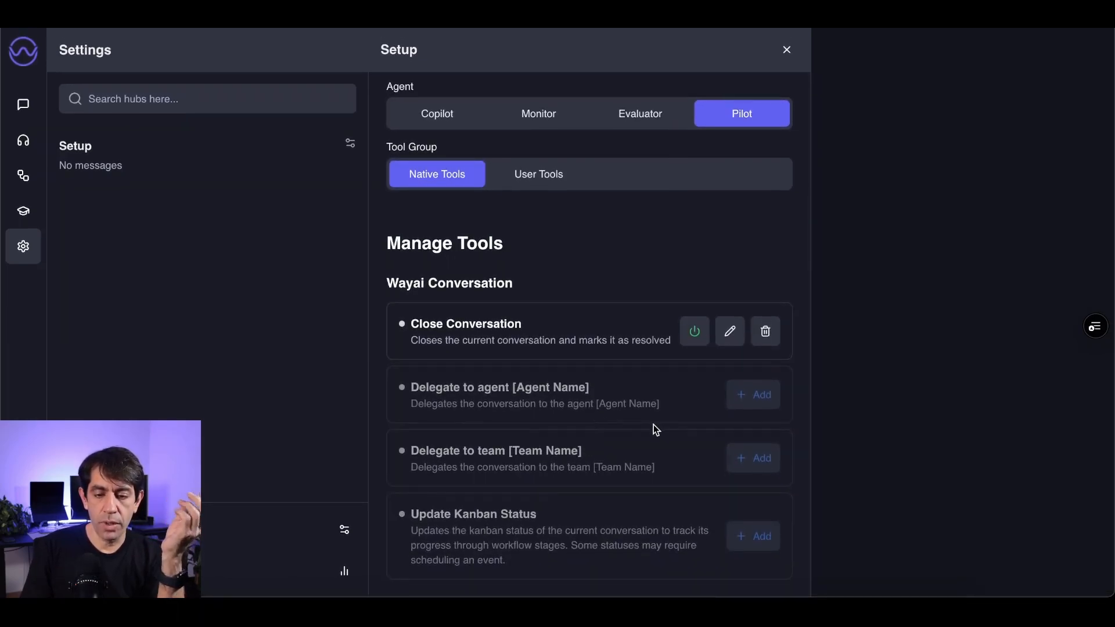
click(766, 337)
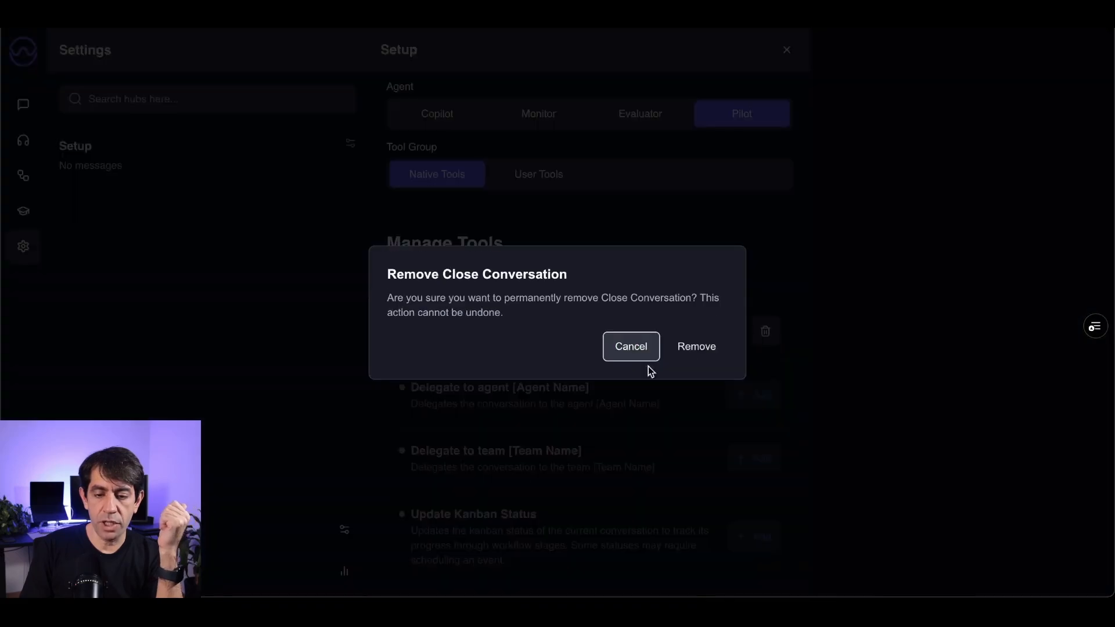
click(697, 347)
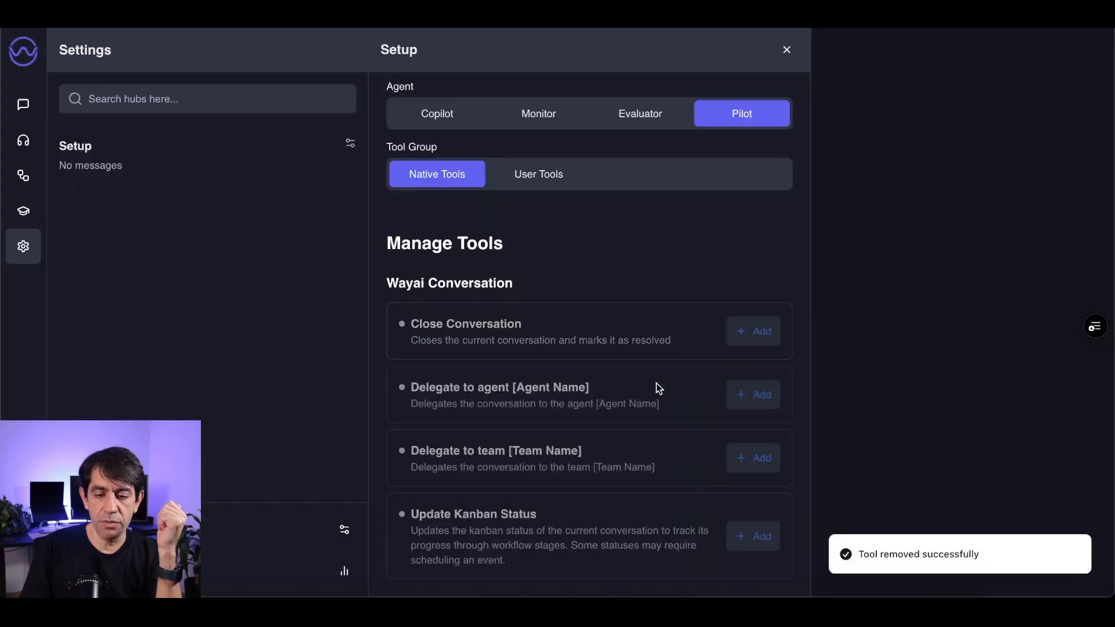
click(747, 536)
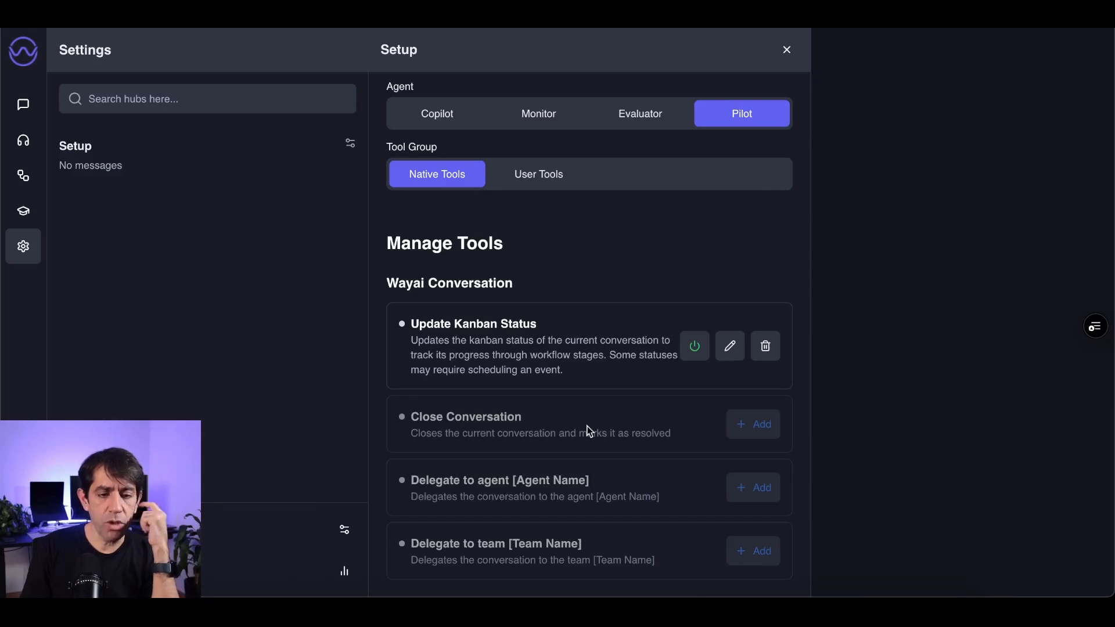
Step: Open Test Hub1's Support Kanban board without the Setup view, and place the mirrored phone's Dev Preview chat beside the columns
click(23, 141)
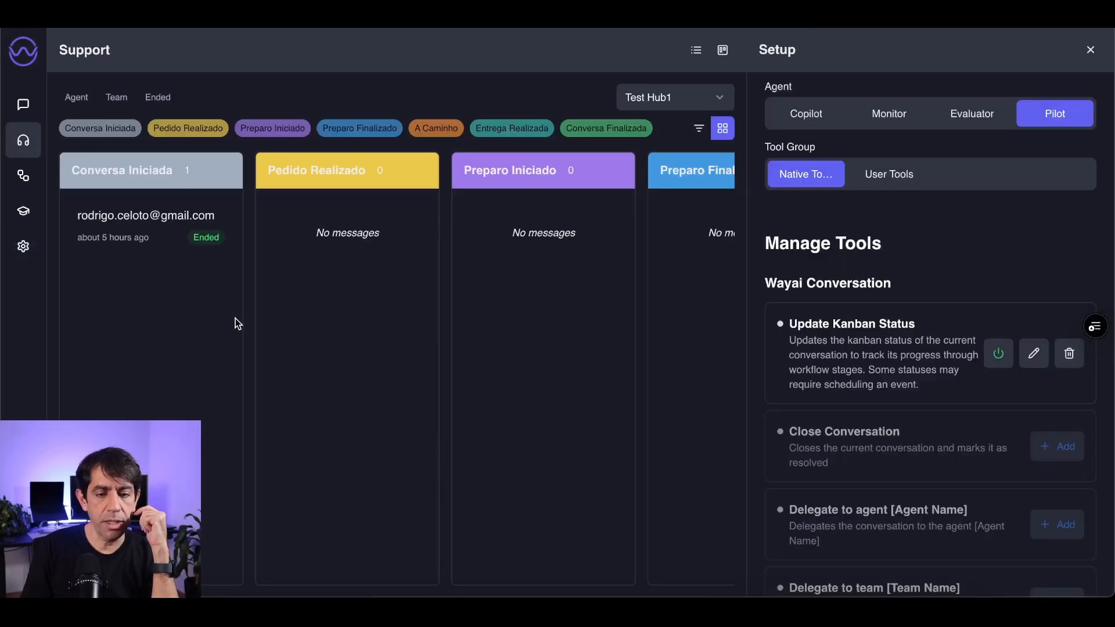
click(1091, 50)
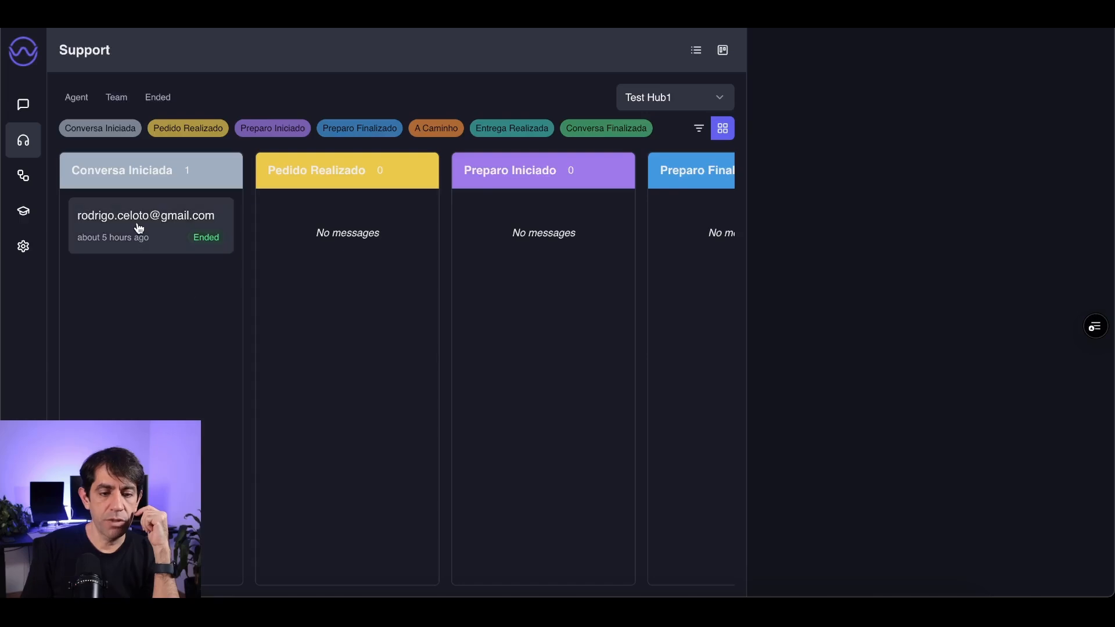
click(279, 607)
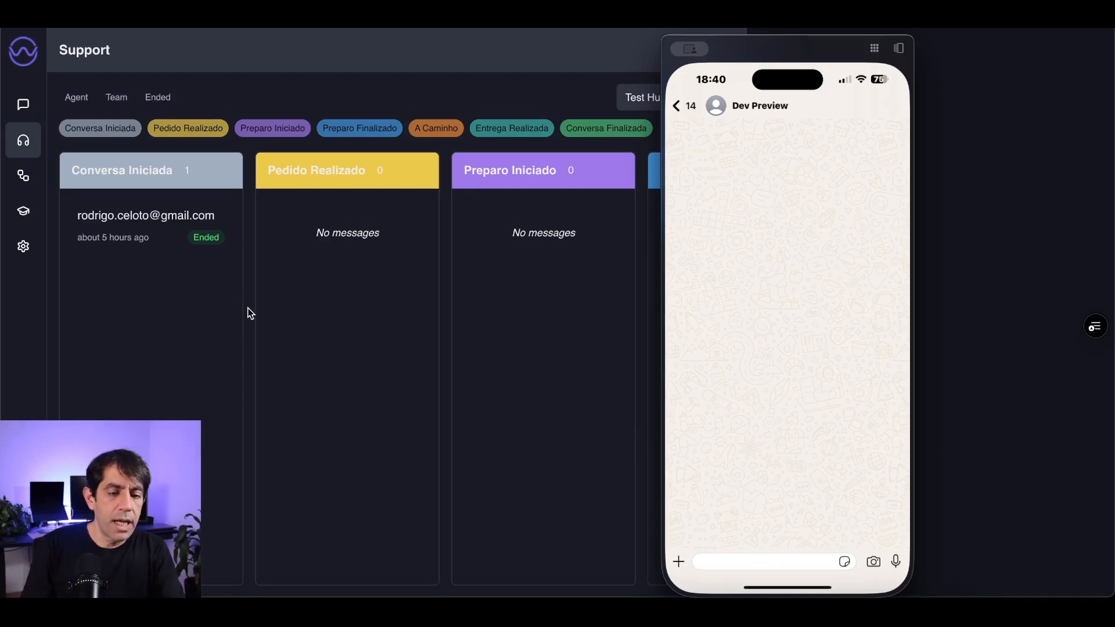
click(717, 562)
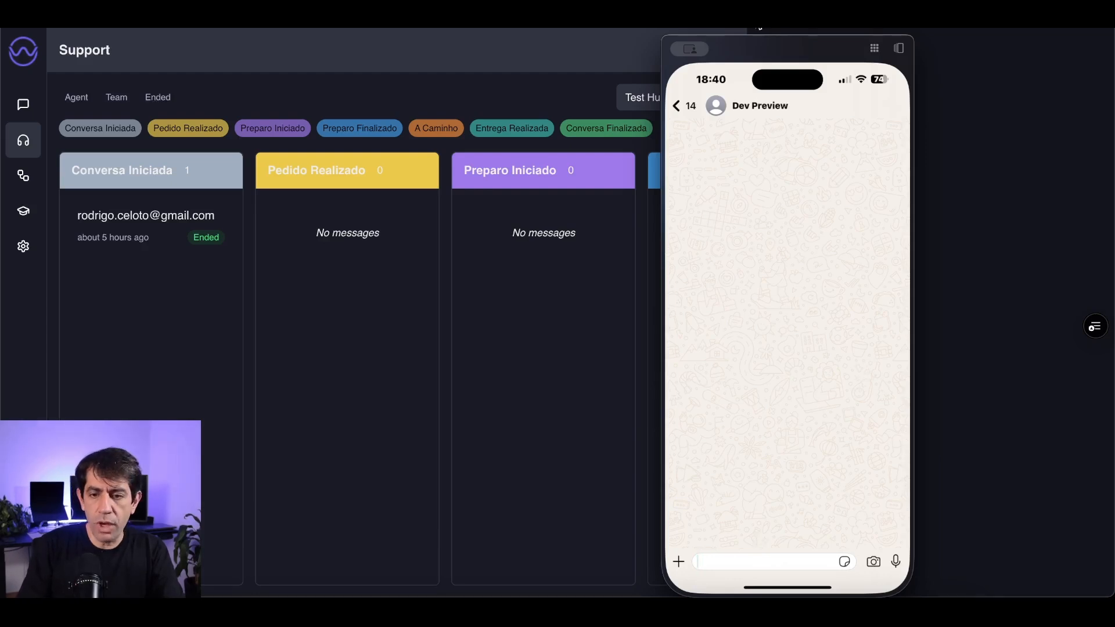
drag(770, 49, 878, 47)
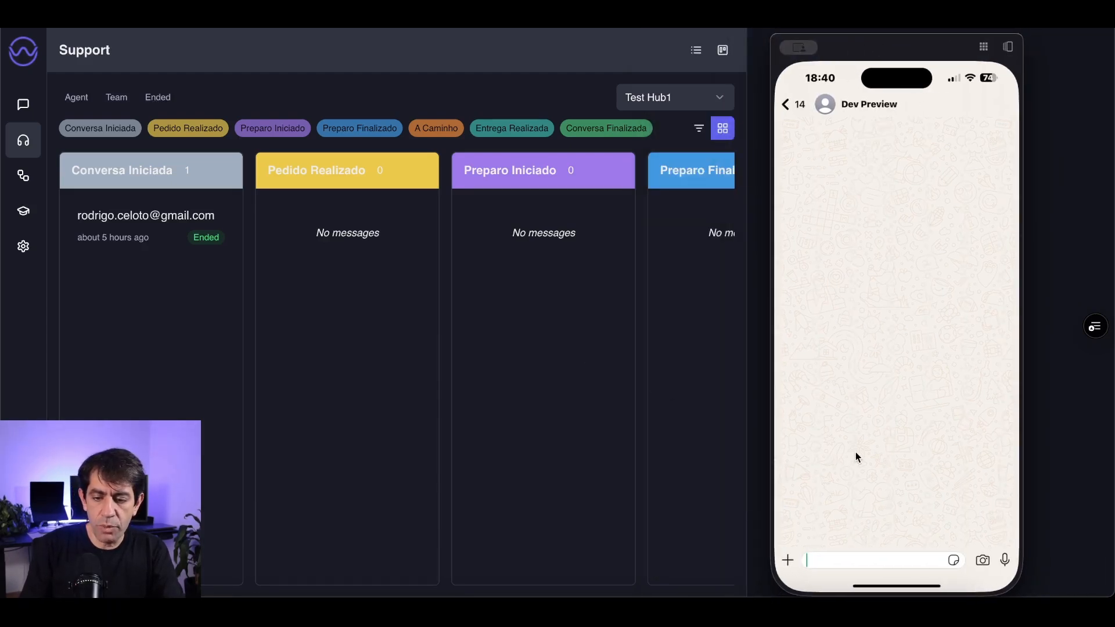
Step: Send the message "Olá, gostaria de duas pizzas de mussarela" in the Dev Preview chat
text(Olá)
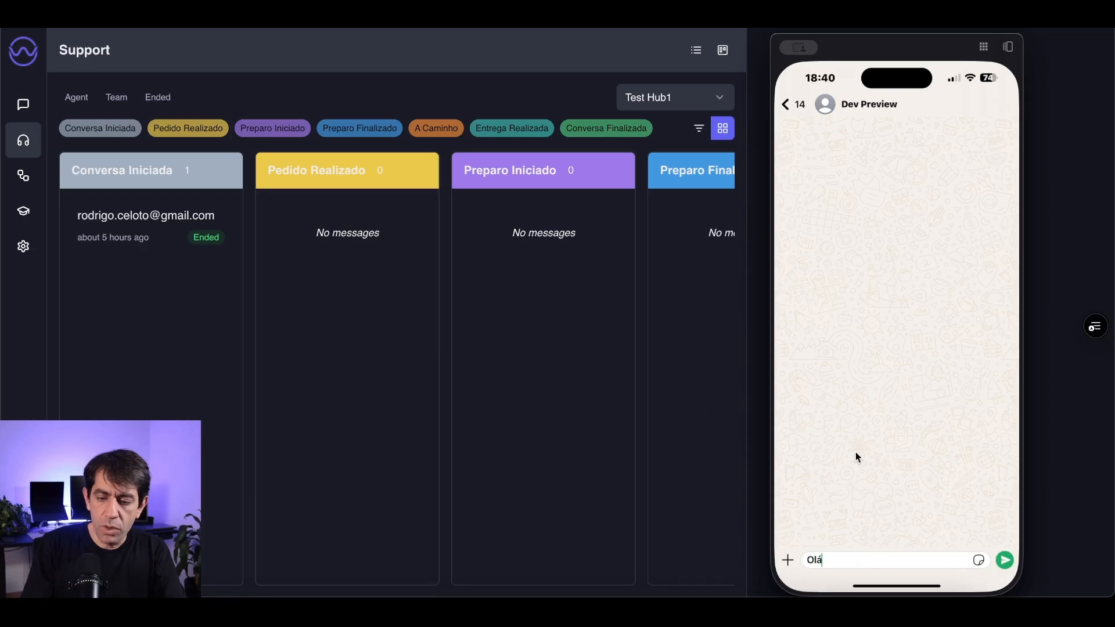
text(, gostaria)
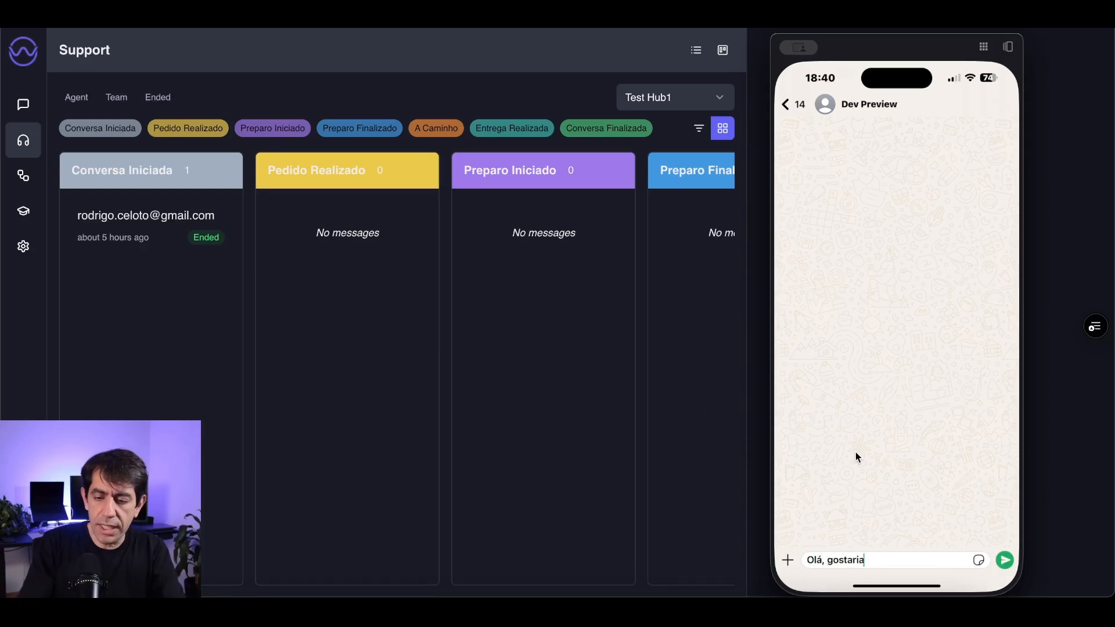
text( de duas pizzas de j)
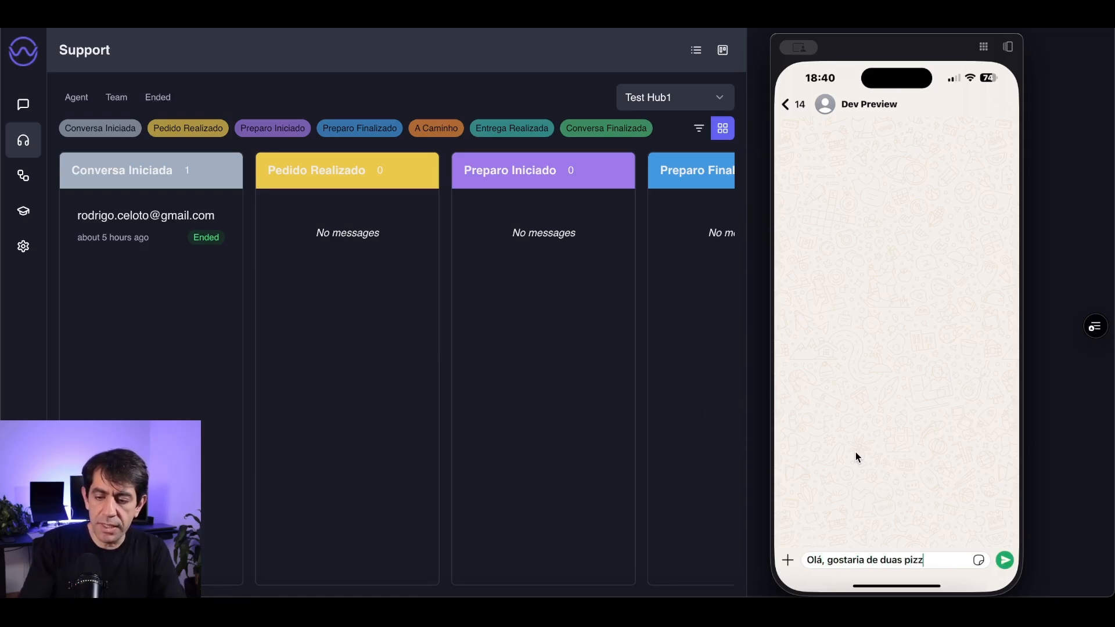
key(BackSpace)
text(mussarela)
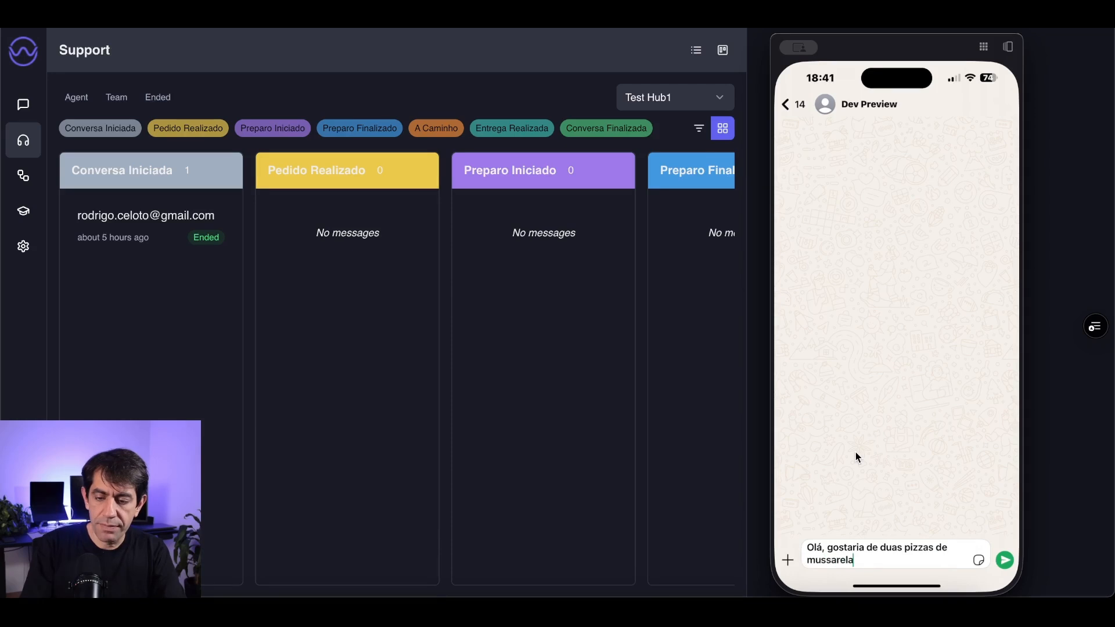
key(Return)
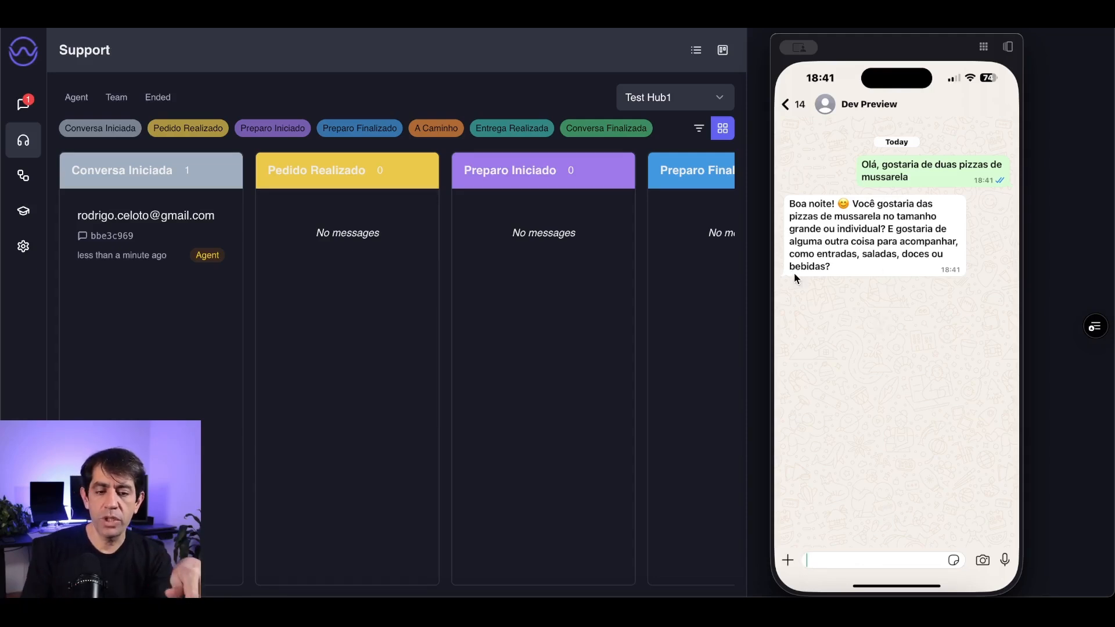
Step: Open the new customer conversation from the Conversa Iniciada column, keeping the mirrored phone clear of the conversation view
click(121, 233)
double_click(121, 235)
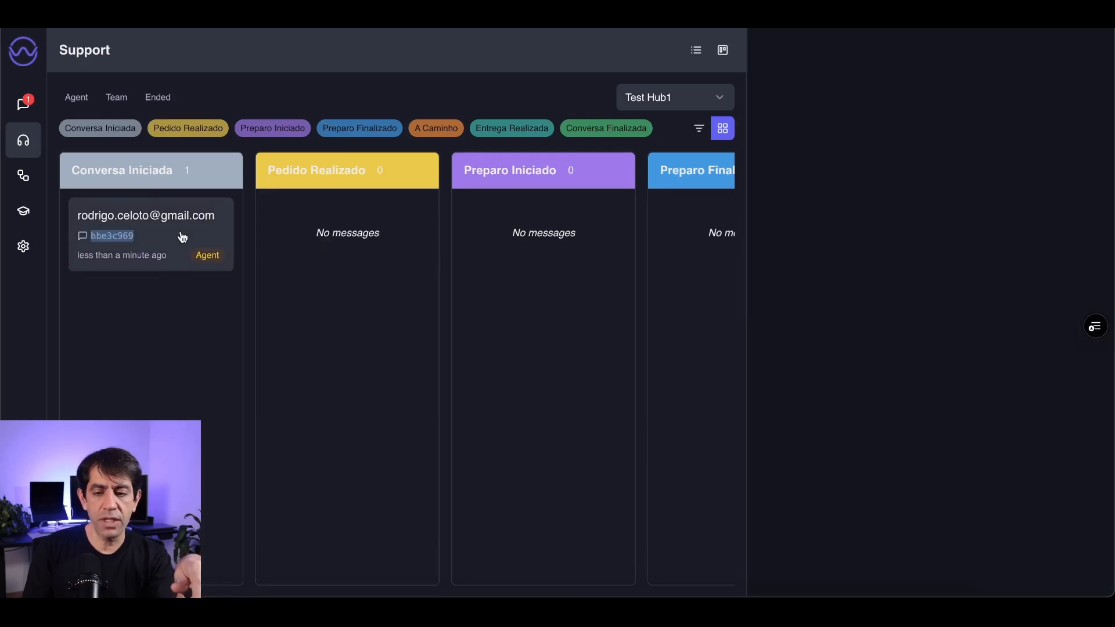
click(259, 607)
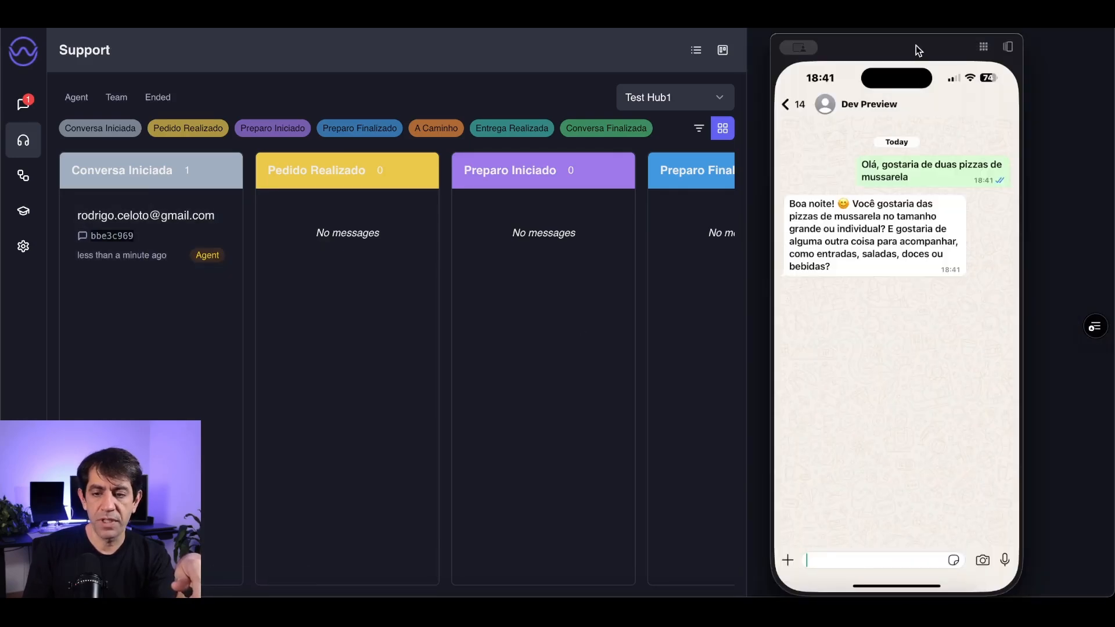
drag(917, 47, 592, 47)
click(143, 239)
click(144, 241)
click(144, 242)
click(145, 243)
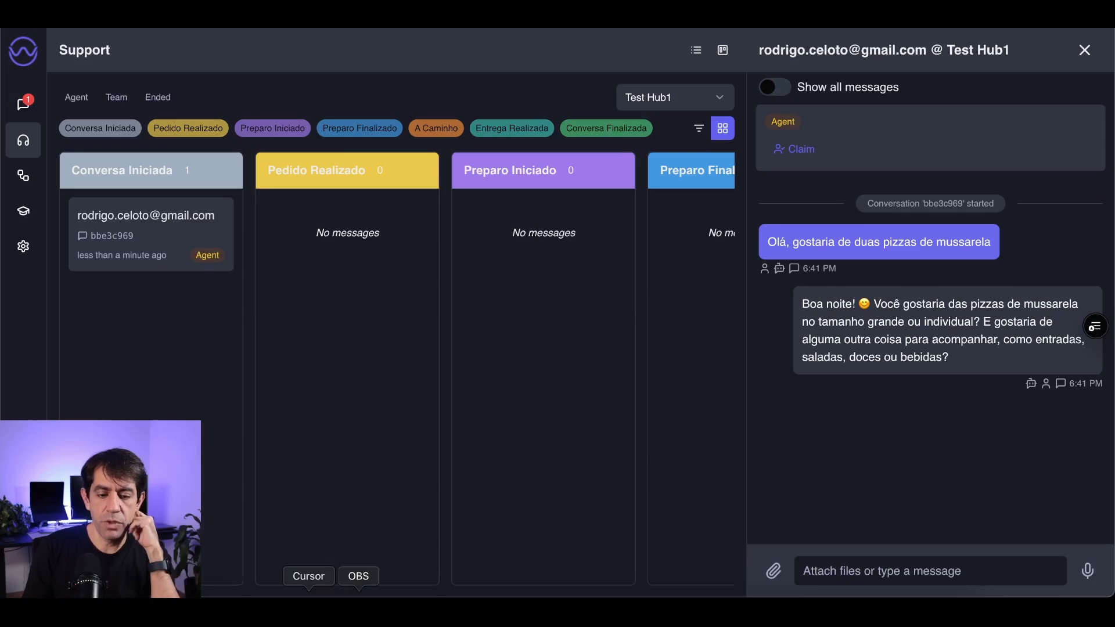
Step: Check the phone chat for the first followup, and temporarily show all messages to compare the followup #1 instruction with the agent's reply
click(258, 604)
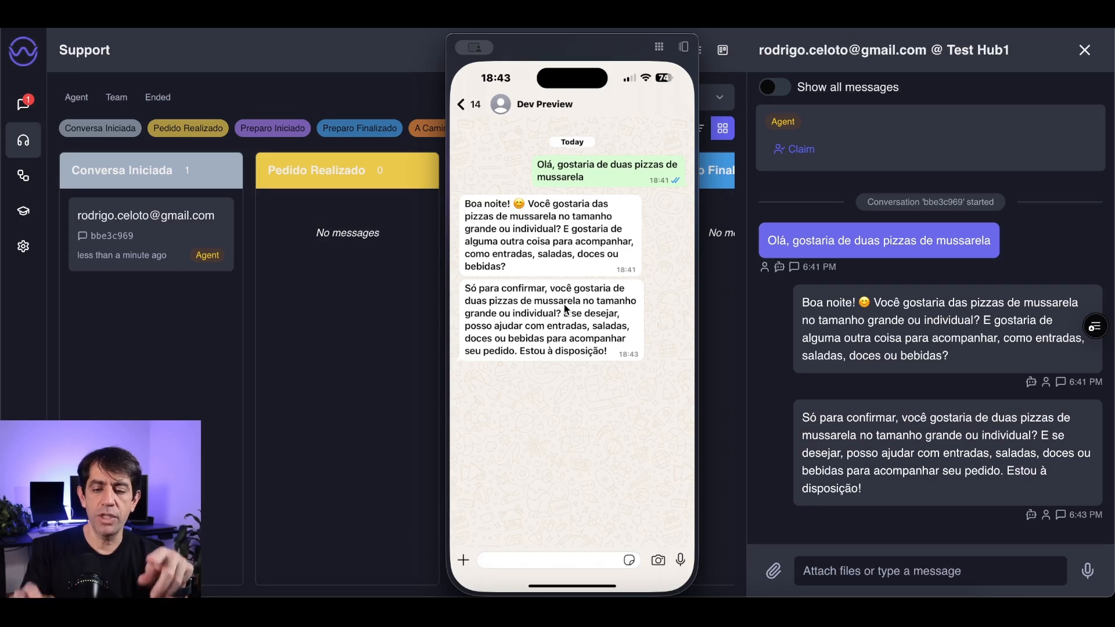
click(768, 92)
click(770, 92)
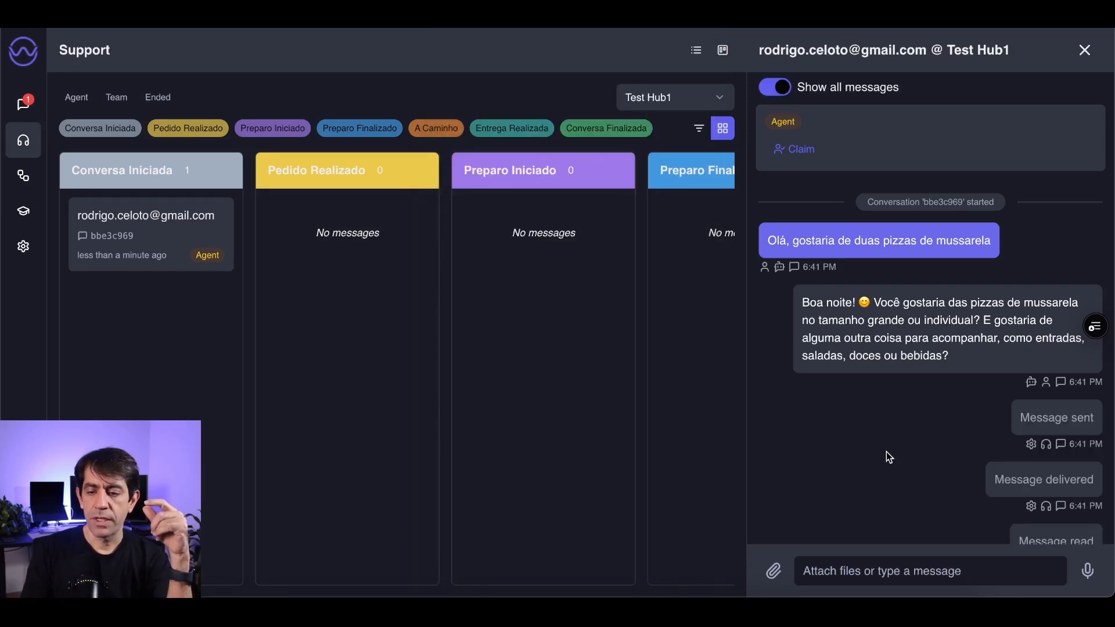
scroll(886, 452, down, 3)
scroll(887, 453, down, 3)
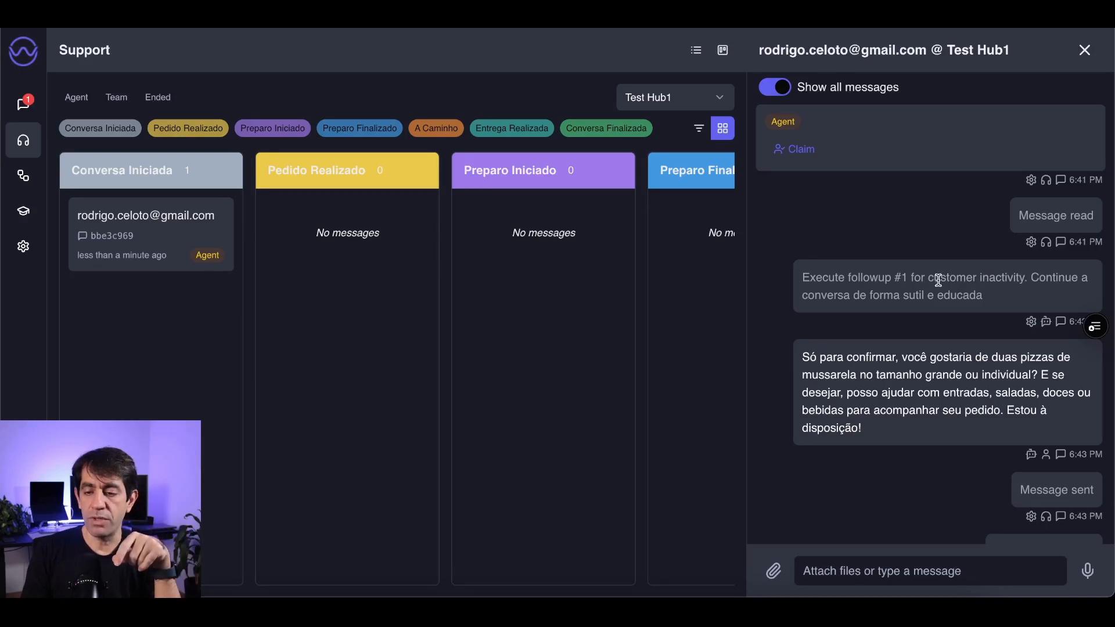
drag(1032, 277, 1038, 295)
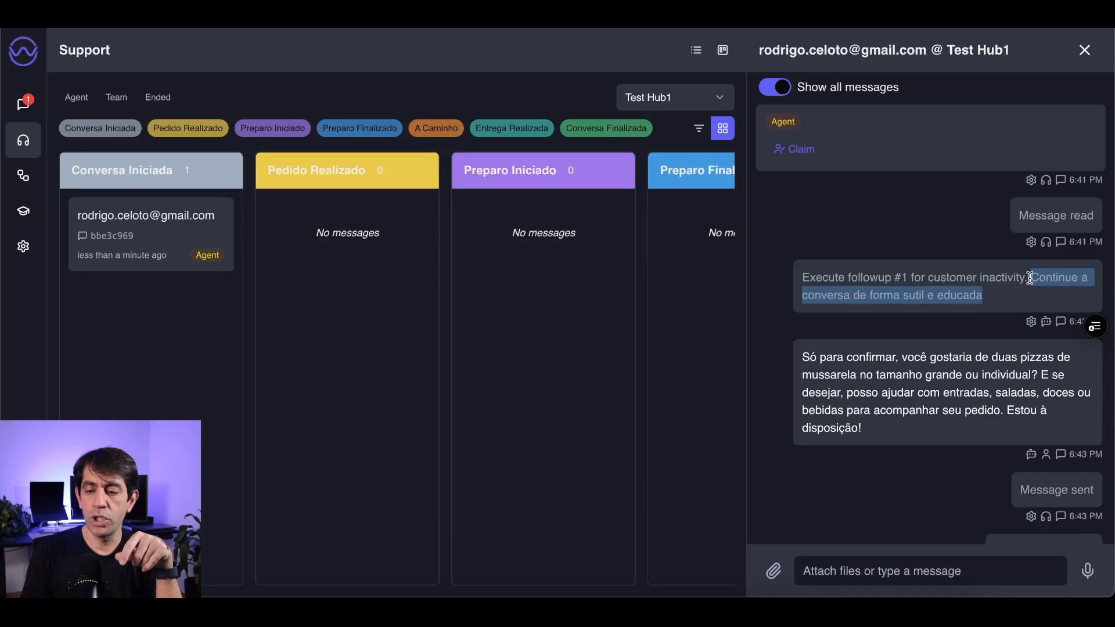
drag(885, 431, 809, 349)
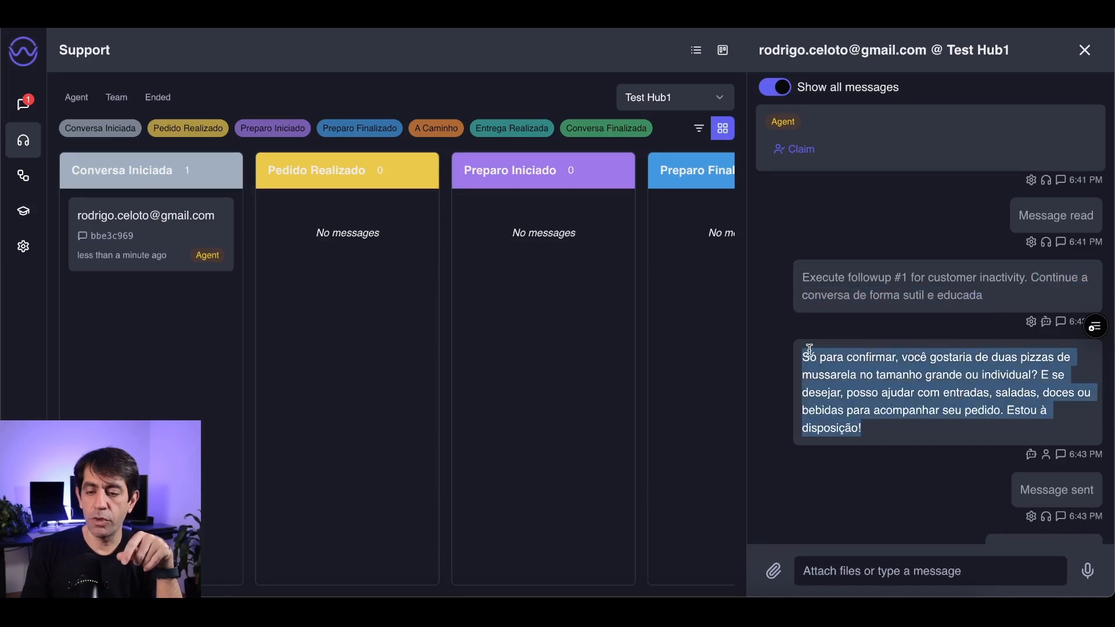
click(879, 387)
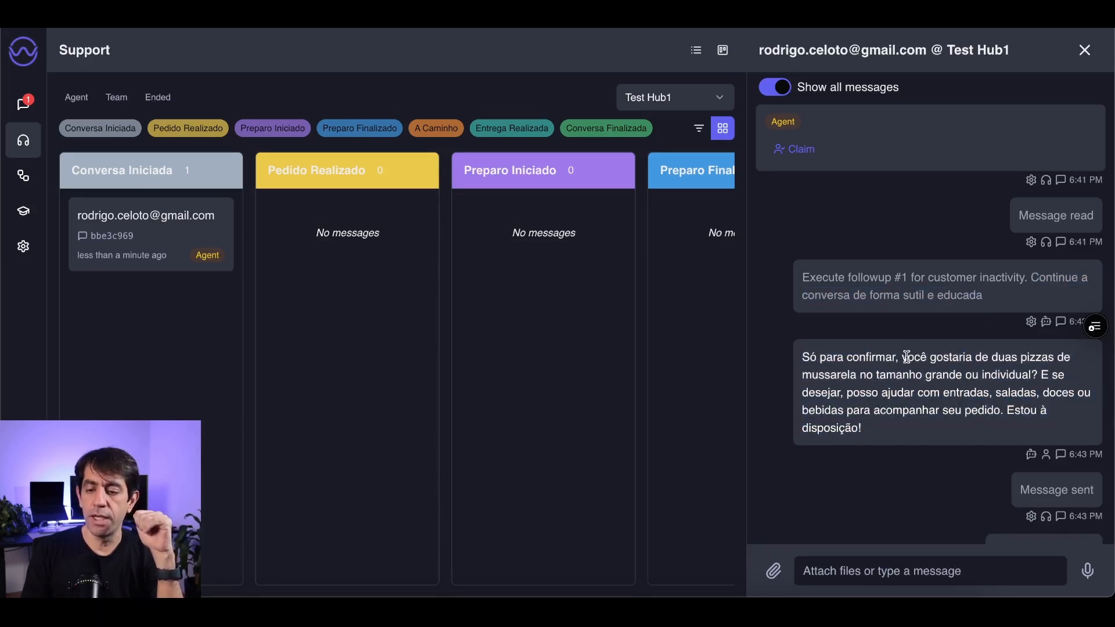
drag(905, 357, 923, 430)
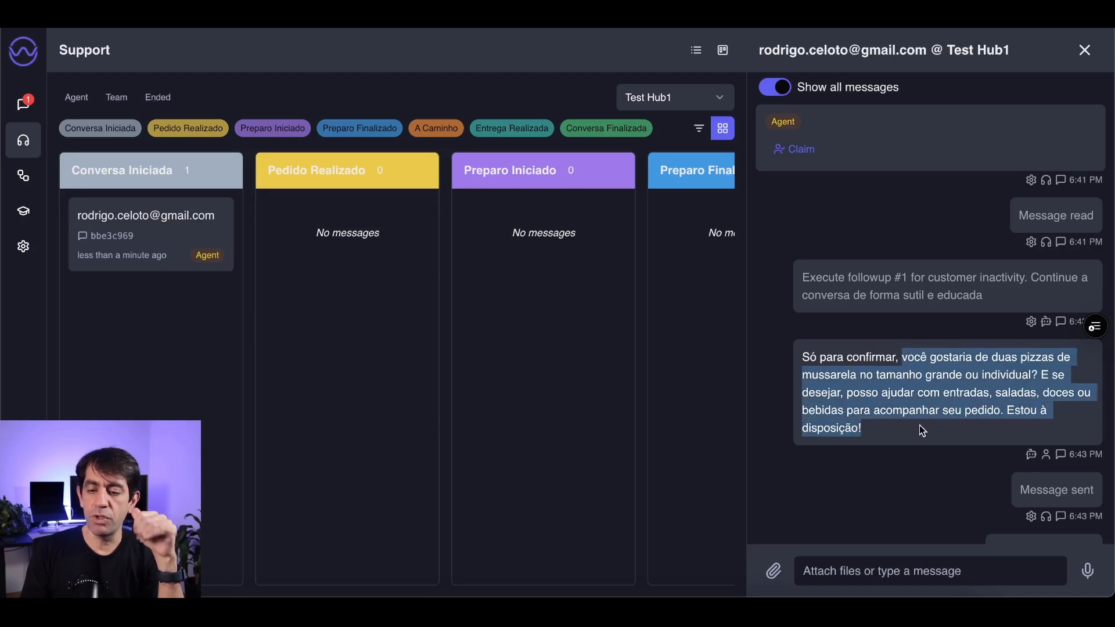
scroll(924, 430, up, 1)
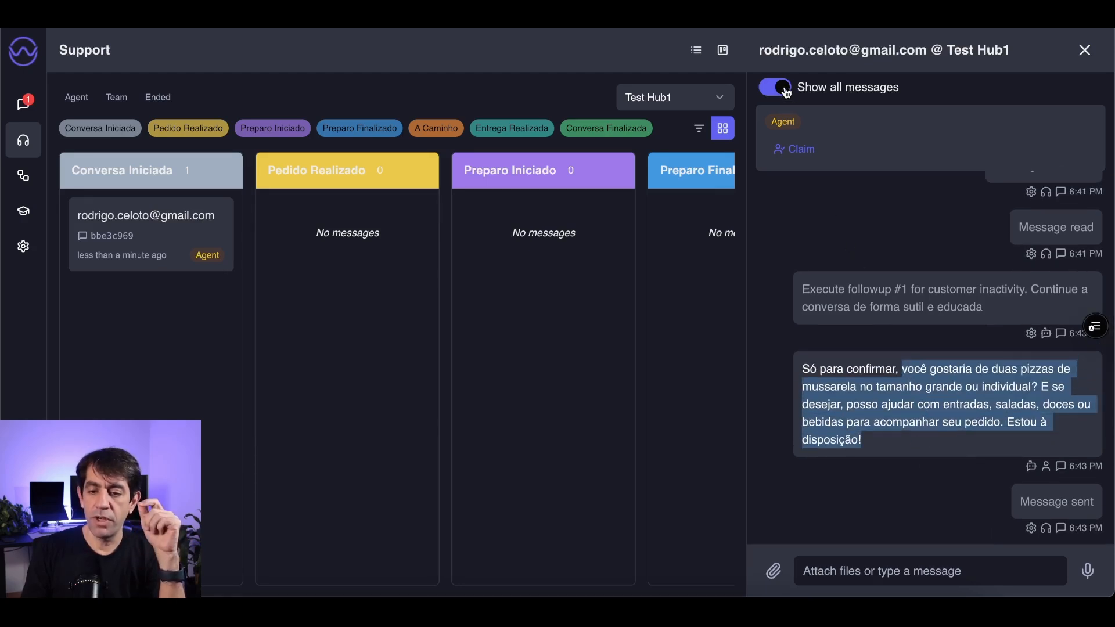
click(787, 93)
Step: Check the phone chat for the second followup message and find the conversation's card in the Kanban board's final columns
click(256, 584)
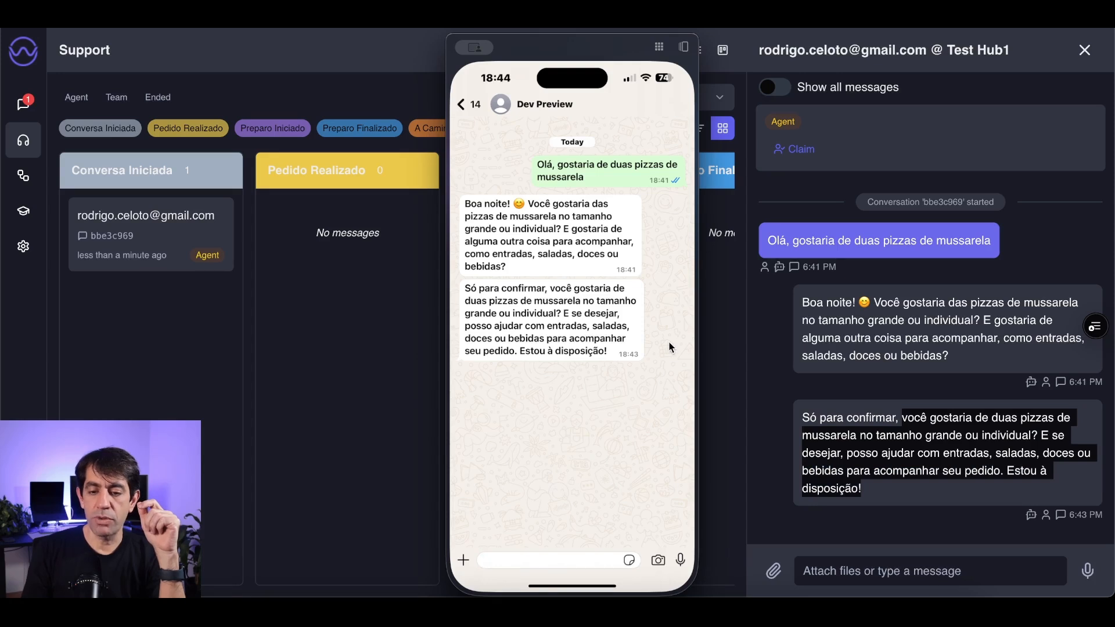
click(852, 402)
click(853, 398)
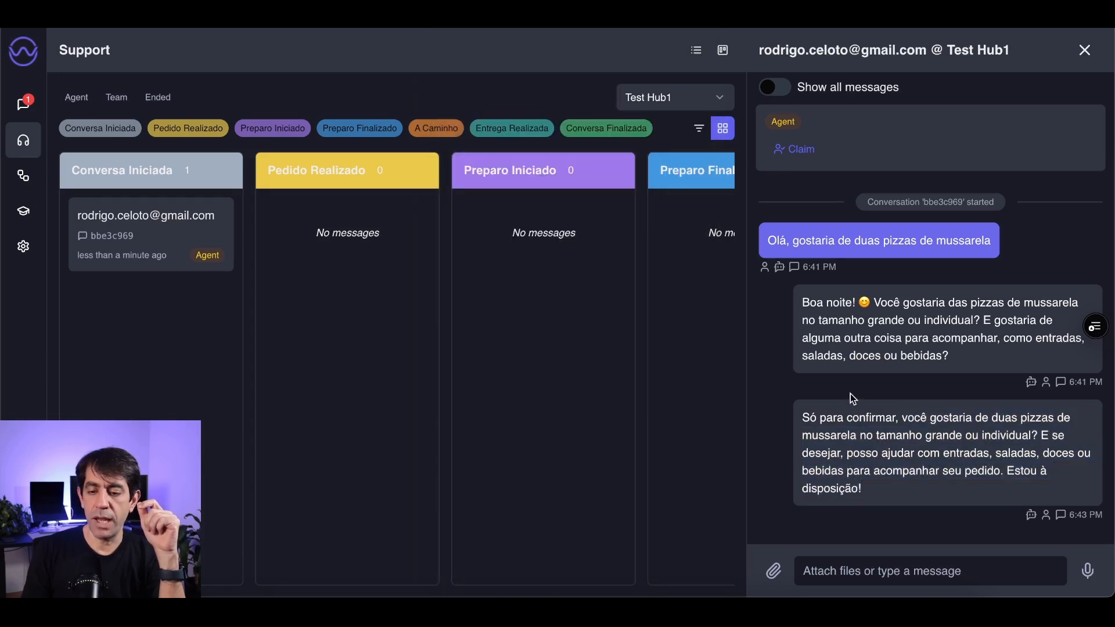
click(264, 604)
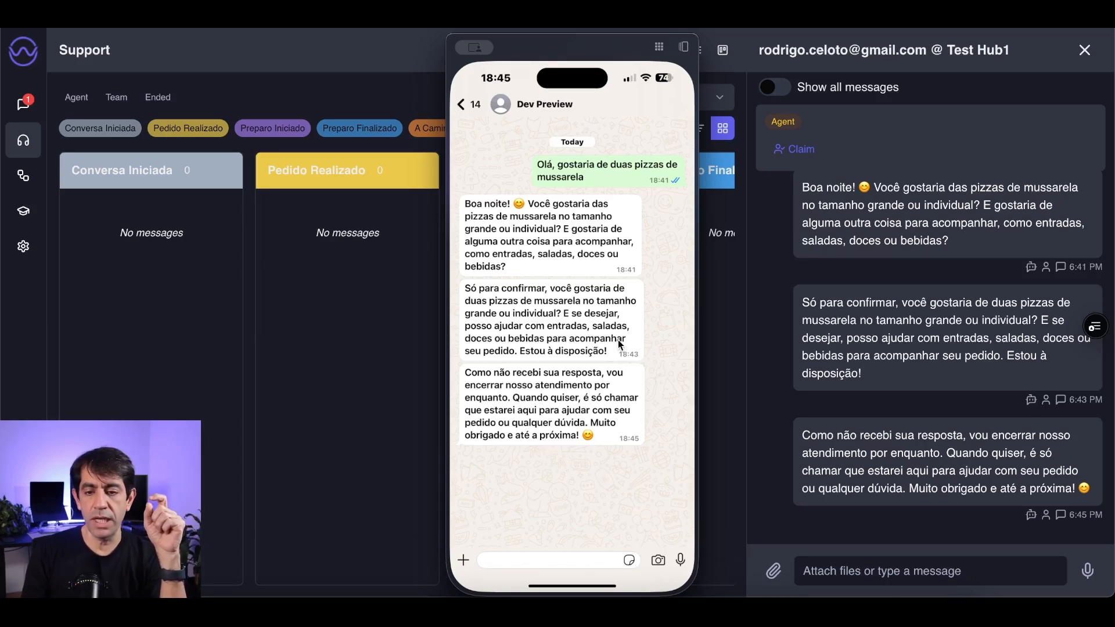
drag(567, 49, 972, 29)
scroll(479, 278, right, 10)
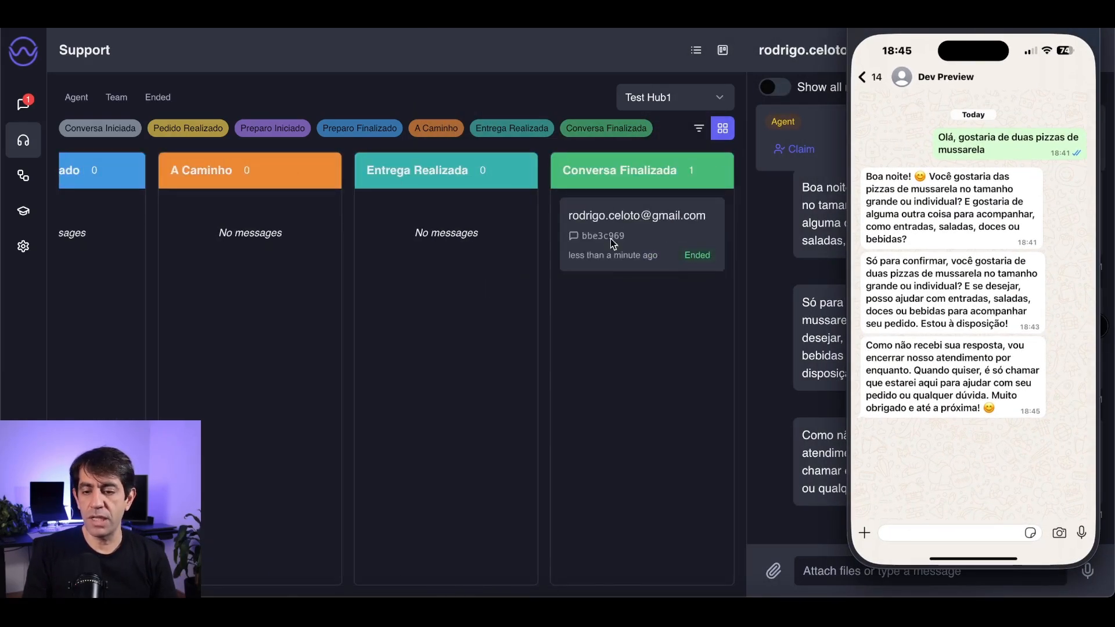
drag(1023, 32, 618, 37)
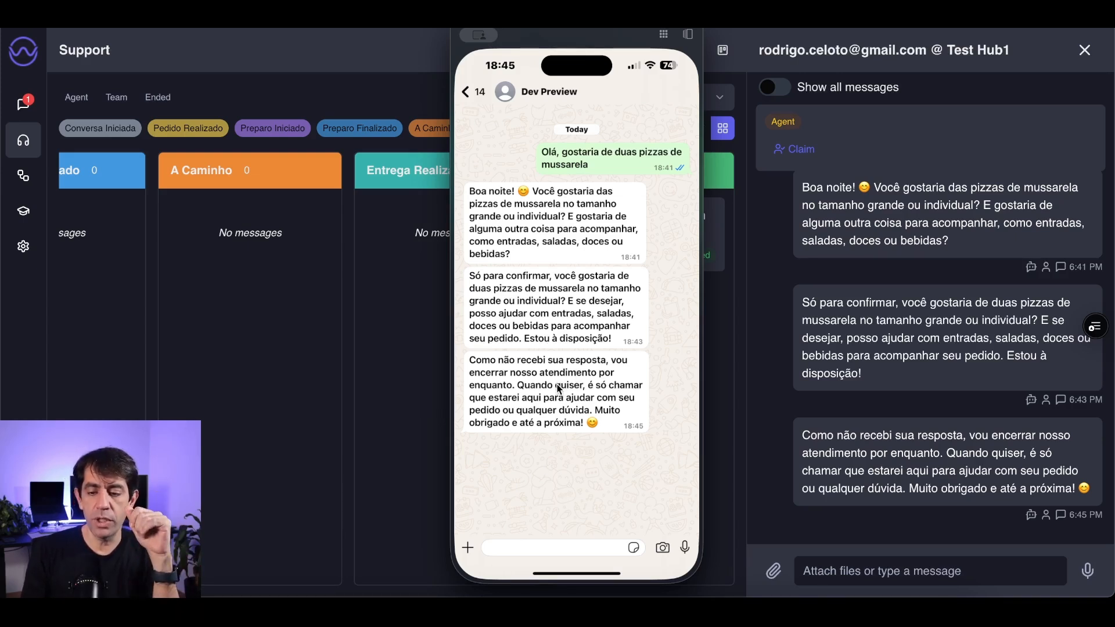
Step: Show all messages in the conversation and examine the followup #2 instruction and the agent's conversation_update_kanban_status tool call
click(769, 89)
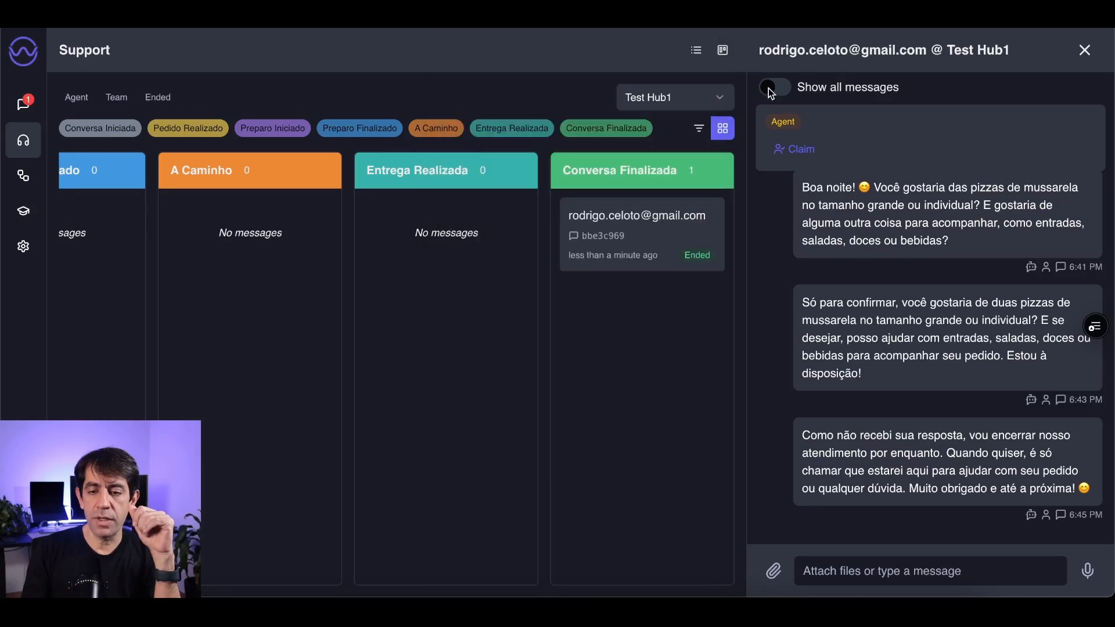
click(770, 91)
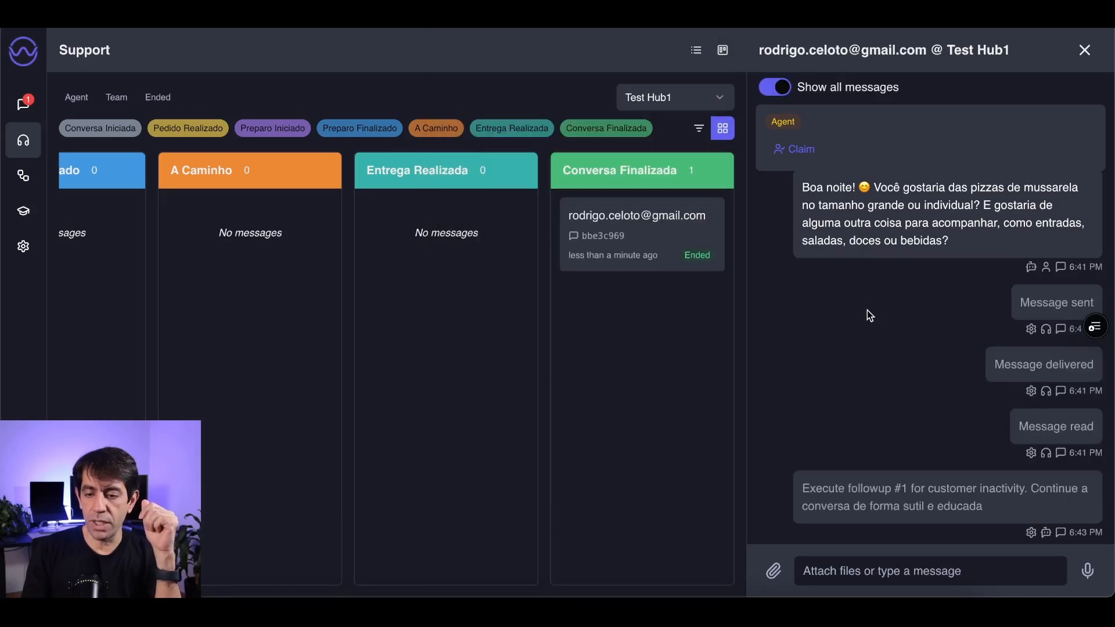
scroll(870, 315, down, 2)
scroll(870, 316, down, 10)
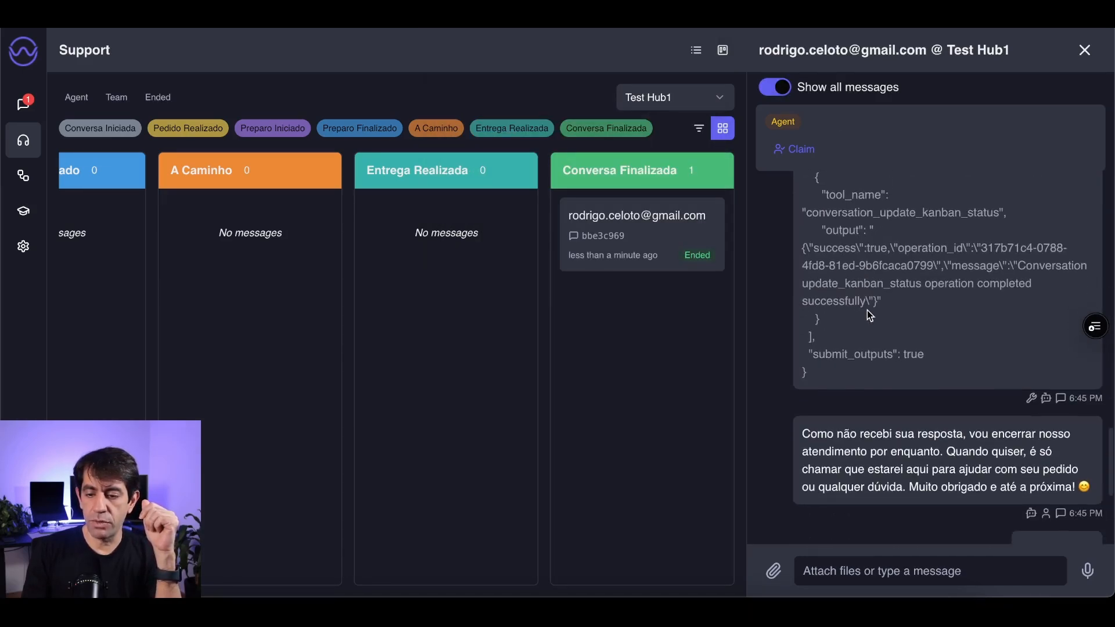
scroll(866, 310, up, 5)
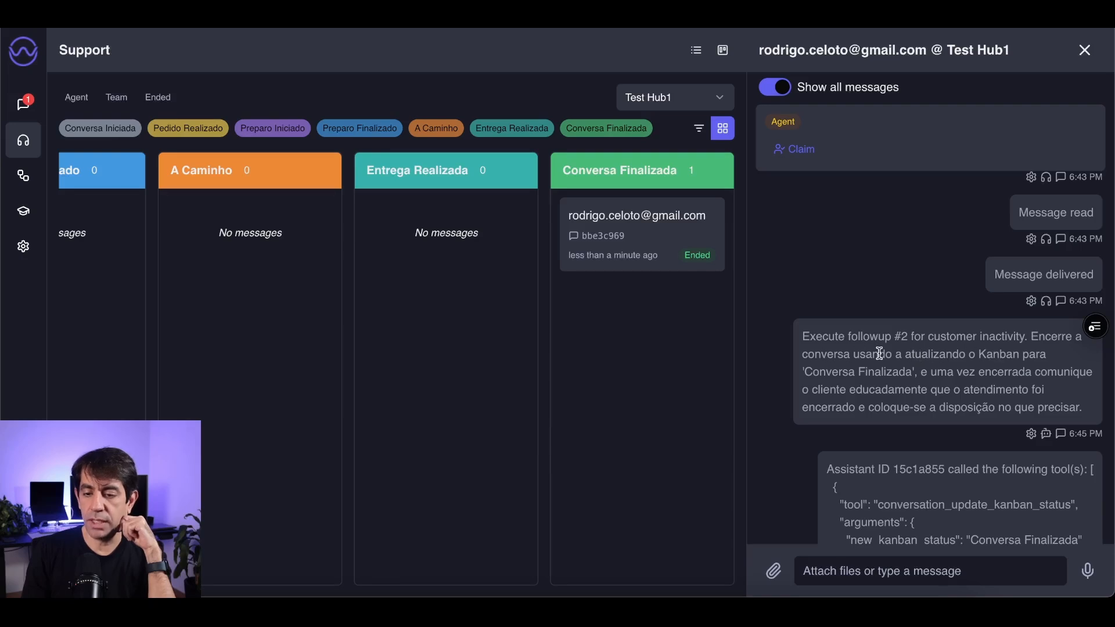
scroll(928, 372, down, 2)
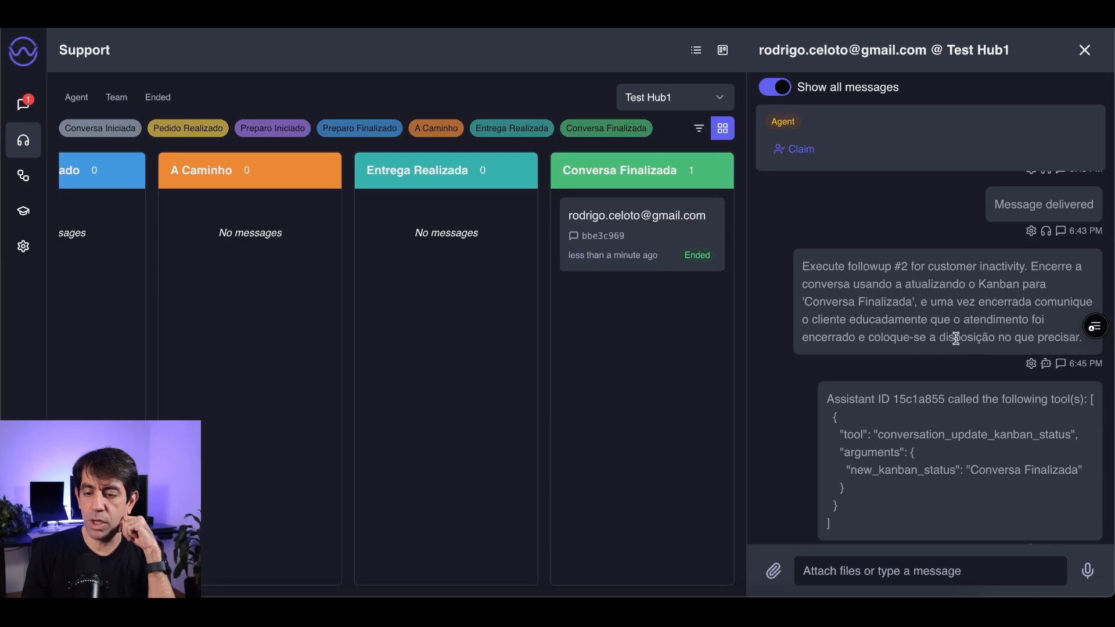
Step: Examine the messages after the agent's Kanban tool call through the closing message, and bring up the mirrored phone
scroll(956, 337, down, 3)
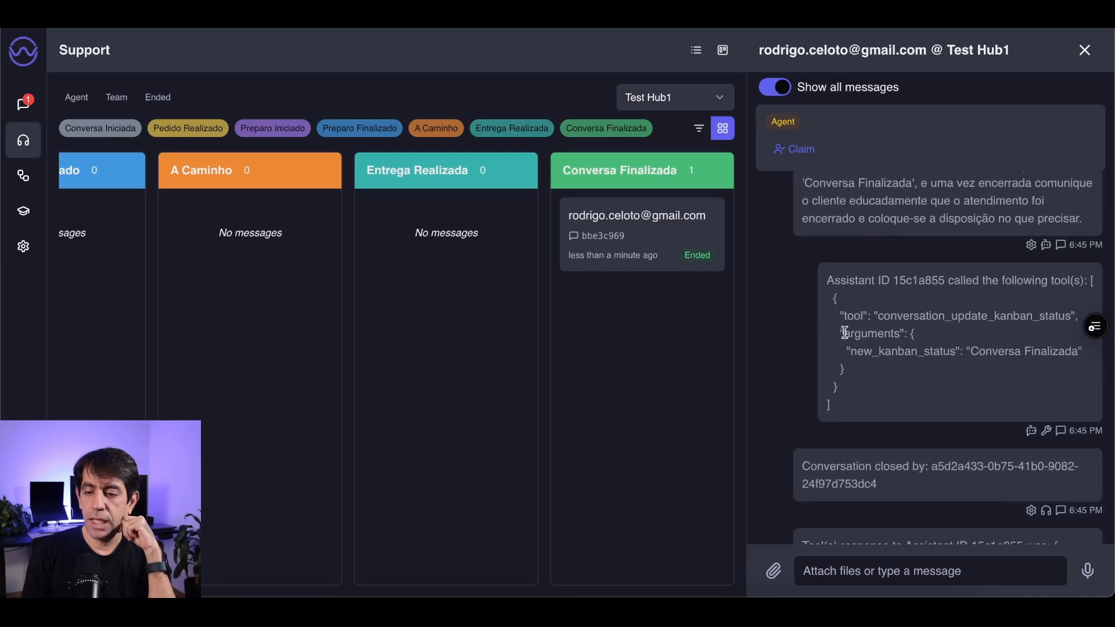
scroll(931, 363, down, 5)
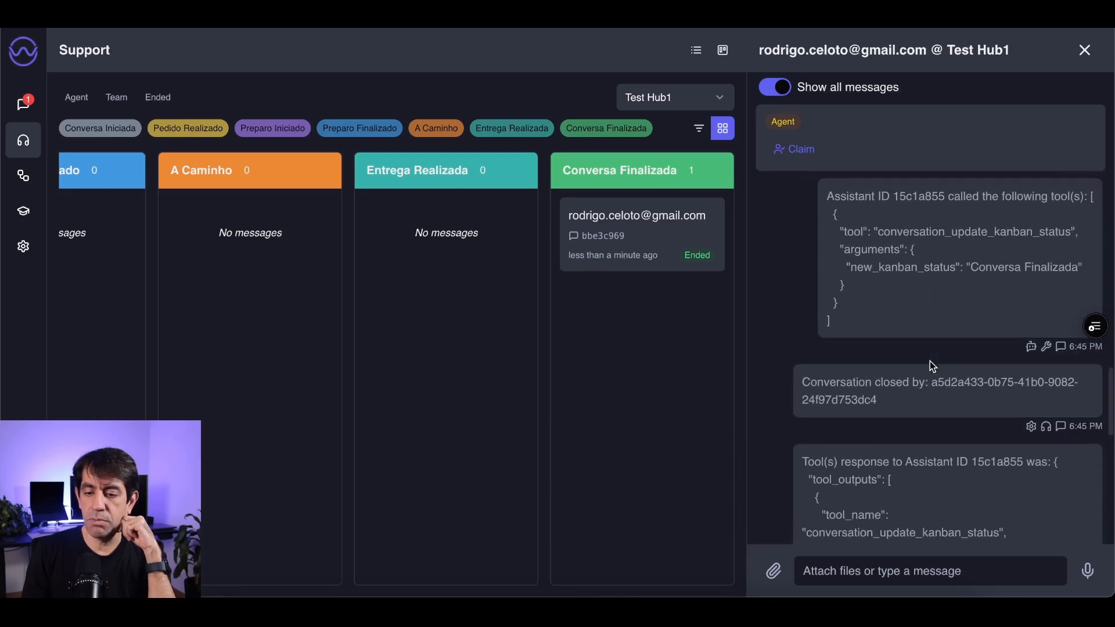
scroll(931, 366, down, 5)
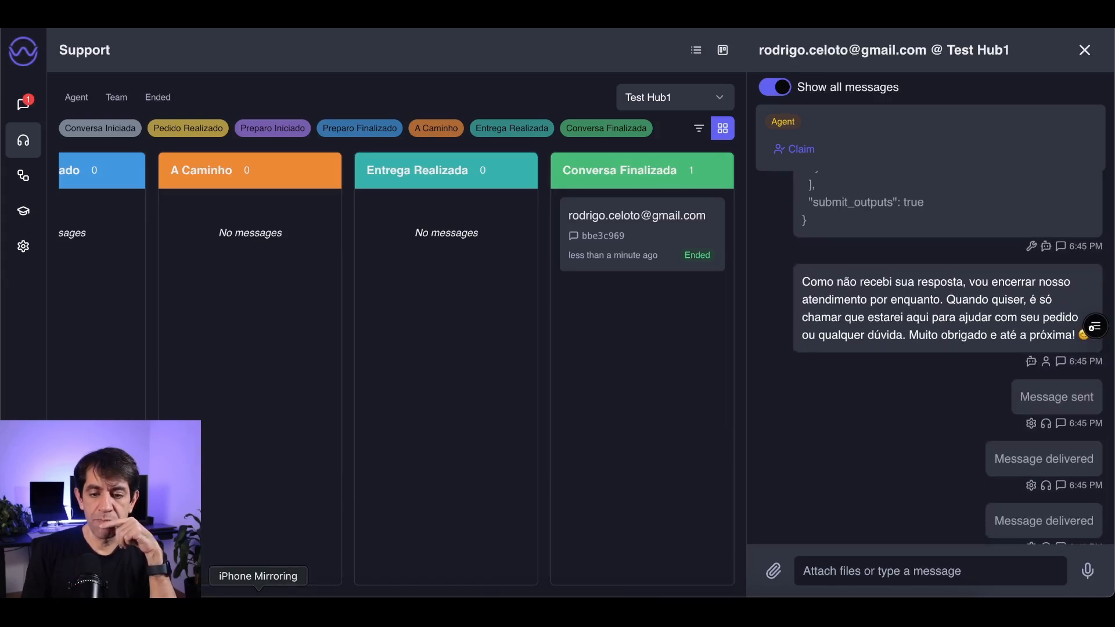
click(258, 607)
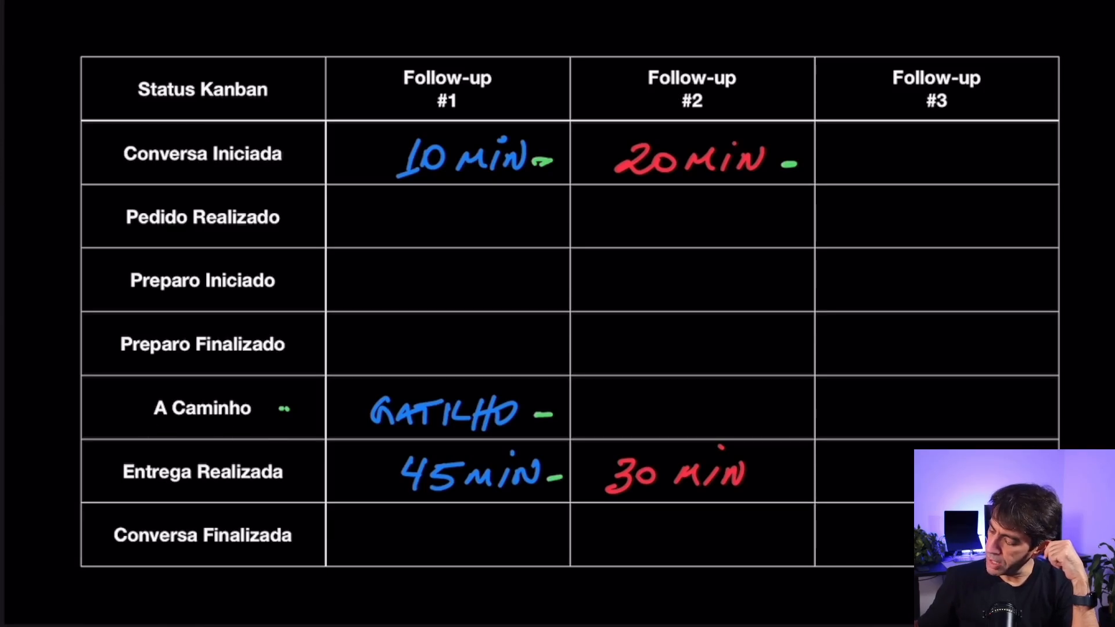
drag(134, 423, 271, 429)
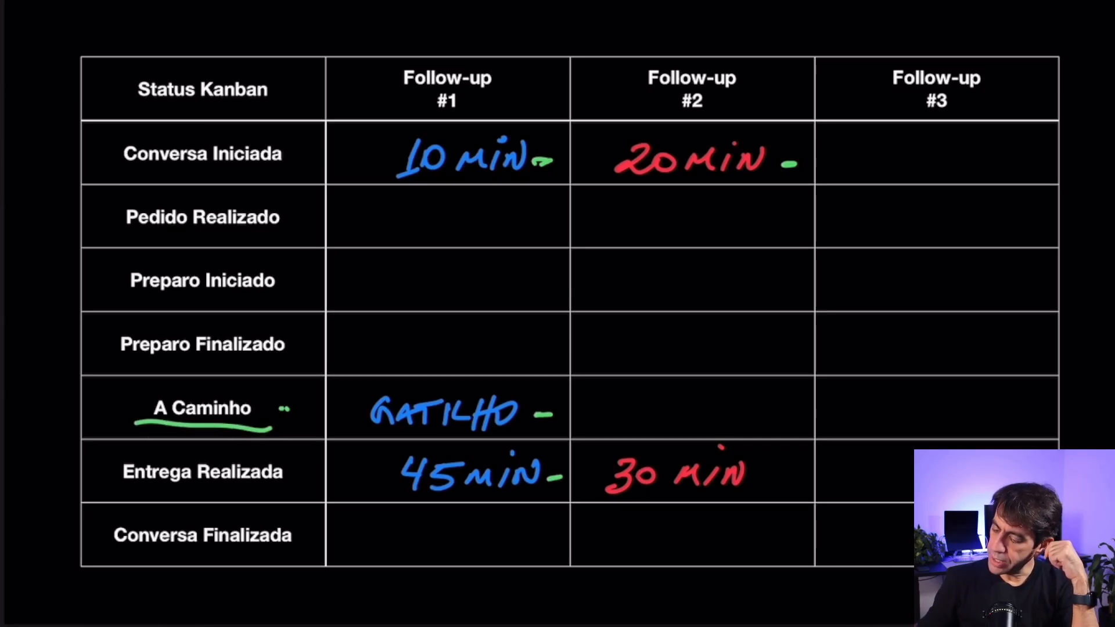
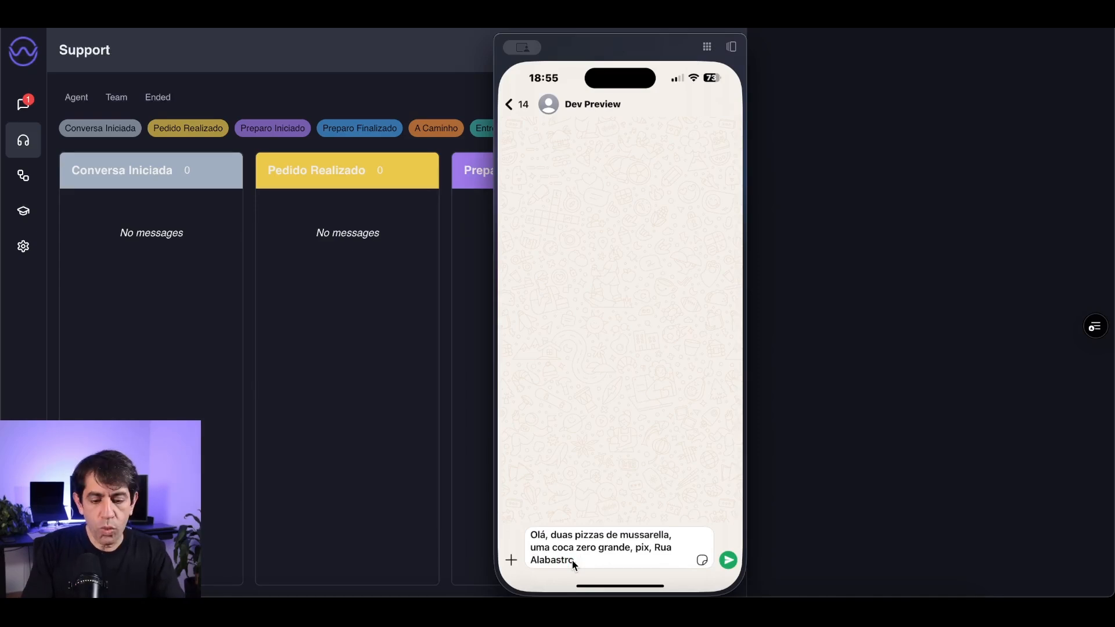
Step: Complete the phone chat's order for two mussarella pizzas and a large Coca Zero, paid by pix, with the delivery address, and send it
text(, apto)
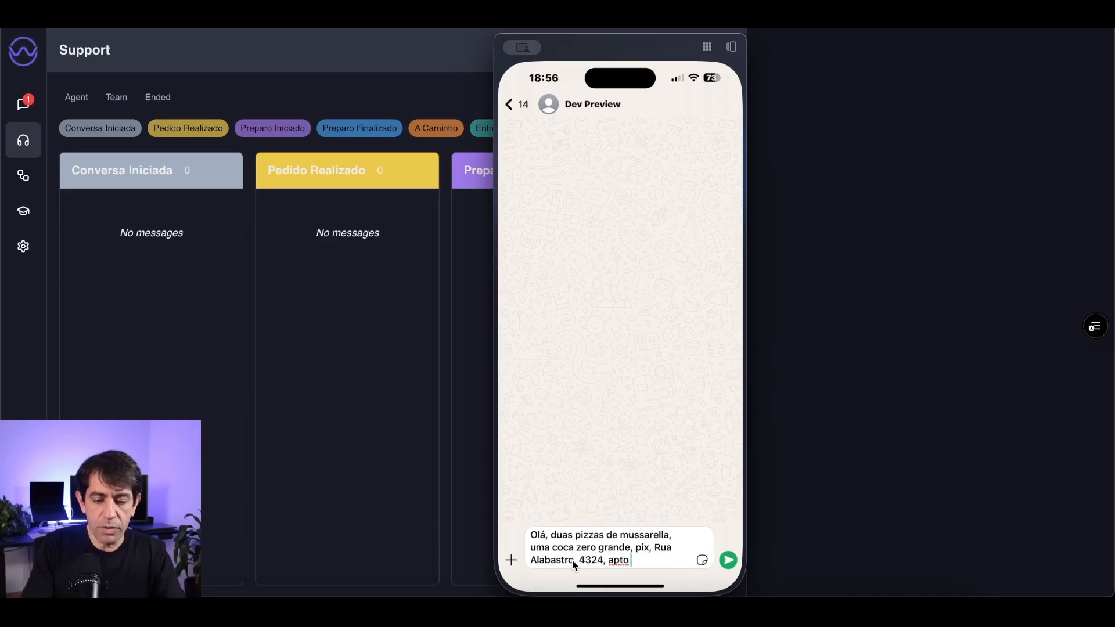
text( 34)
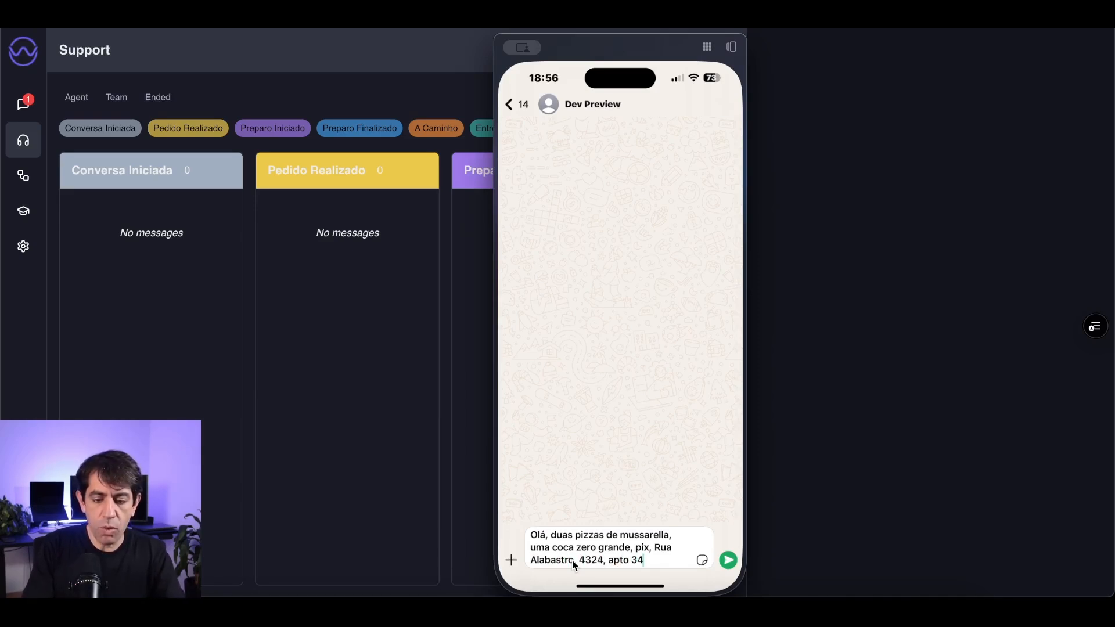
text( Vila Mair)
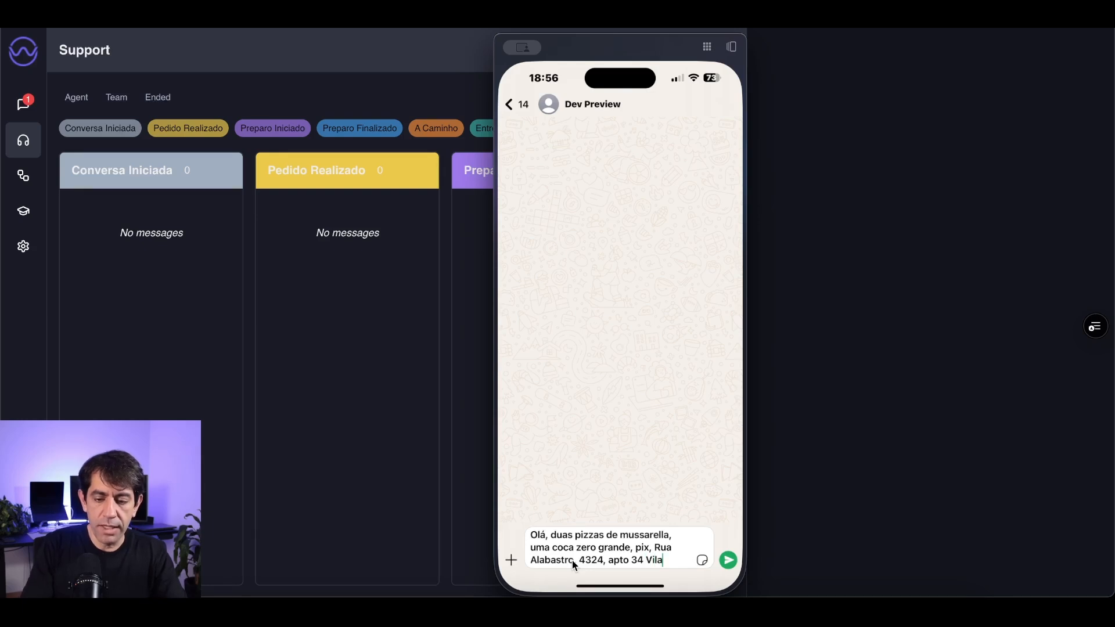
key(BackSpace)
key(BackSpace)
text(riana SP)
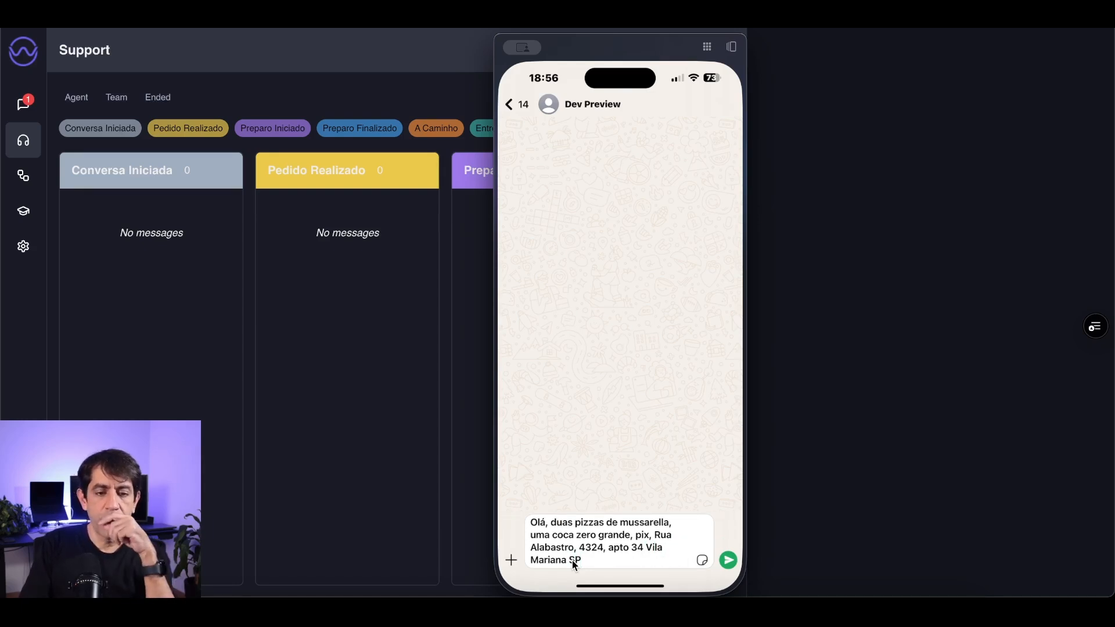
key(Return)
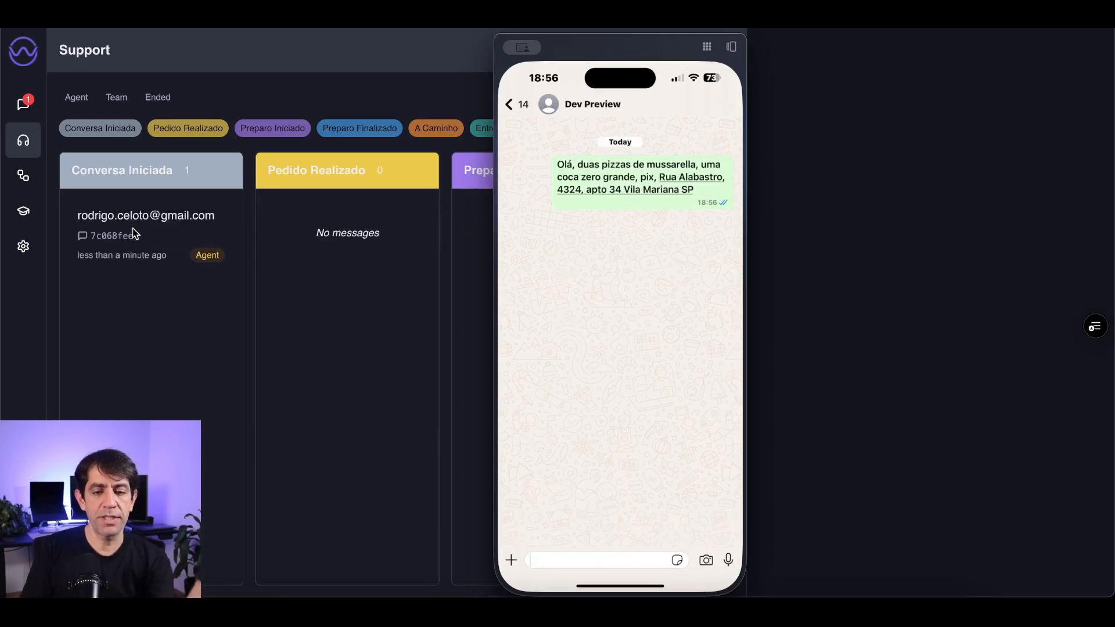
Step: Open the new order's conversation from the Conversa Iniciada column and bring the mirrored phone back to the front
double_click(134, 234)
click(156, 235)
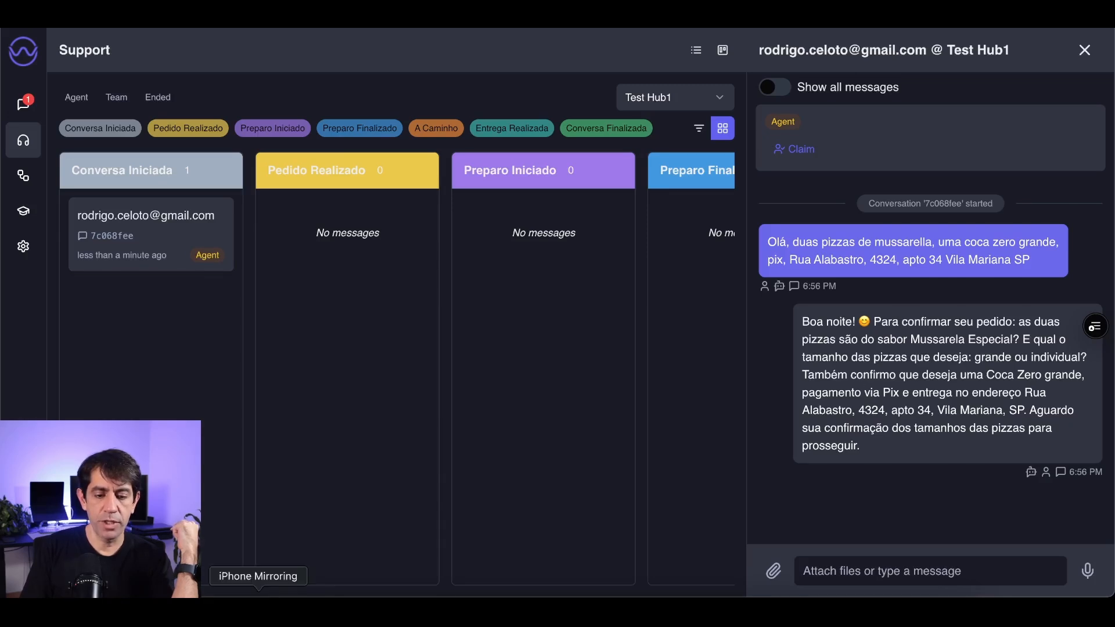
click(256, 589)
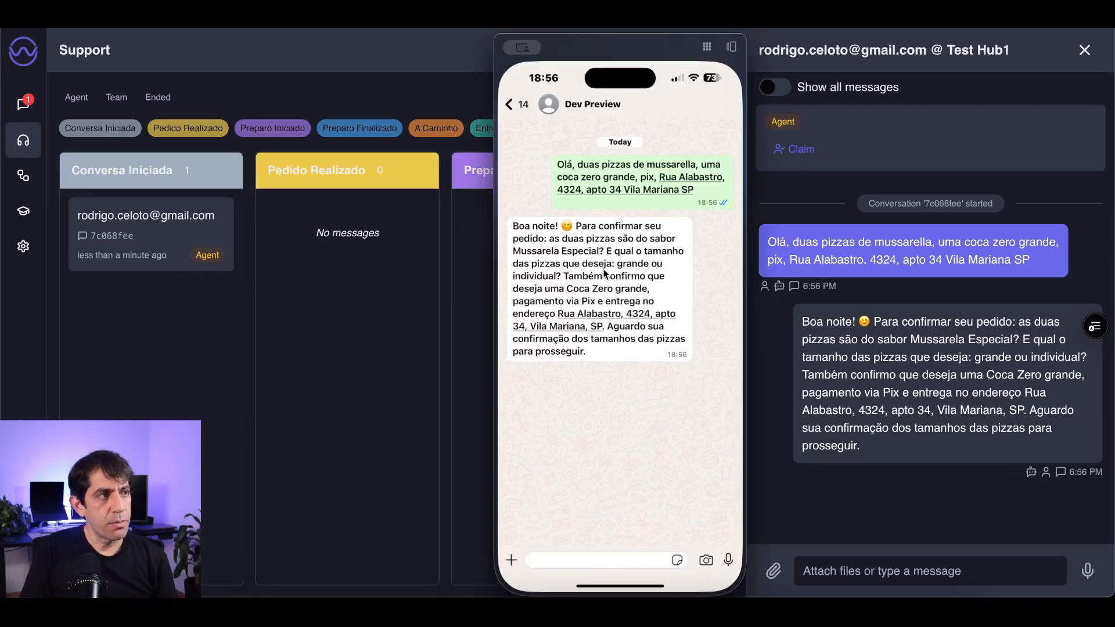
Step: Answer the agent's questions in the phone chat with "Ok" and "Grandes", and confirm the order summary with "Ok"
click(579, 561)
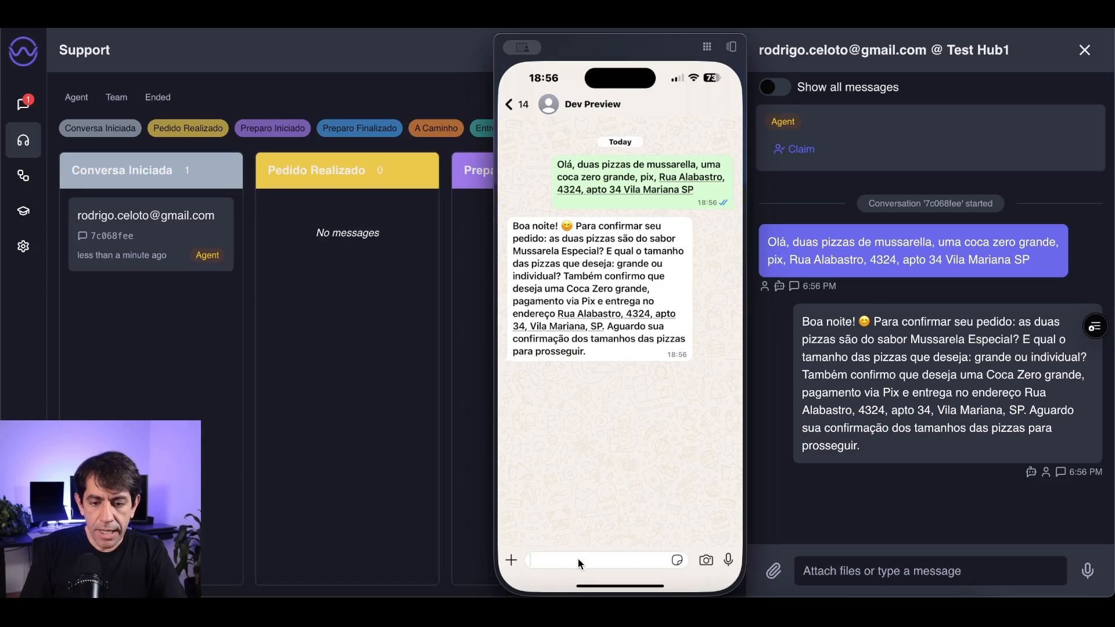
text(Ok)
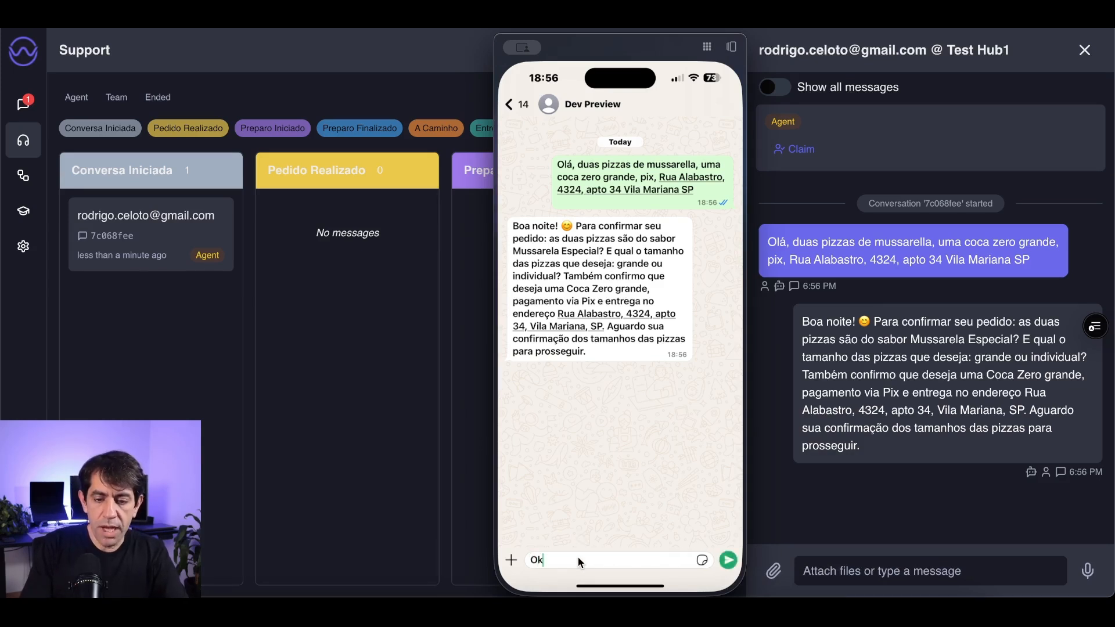
key(Return)
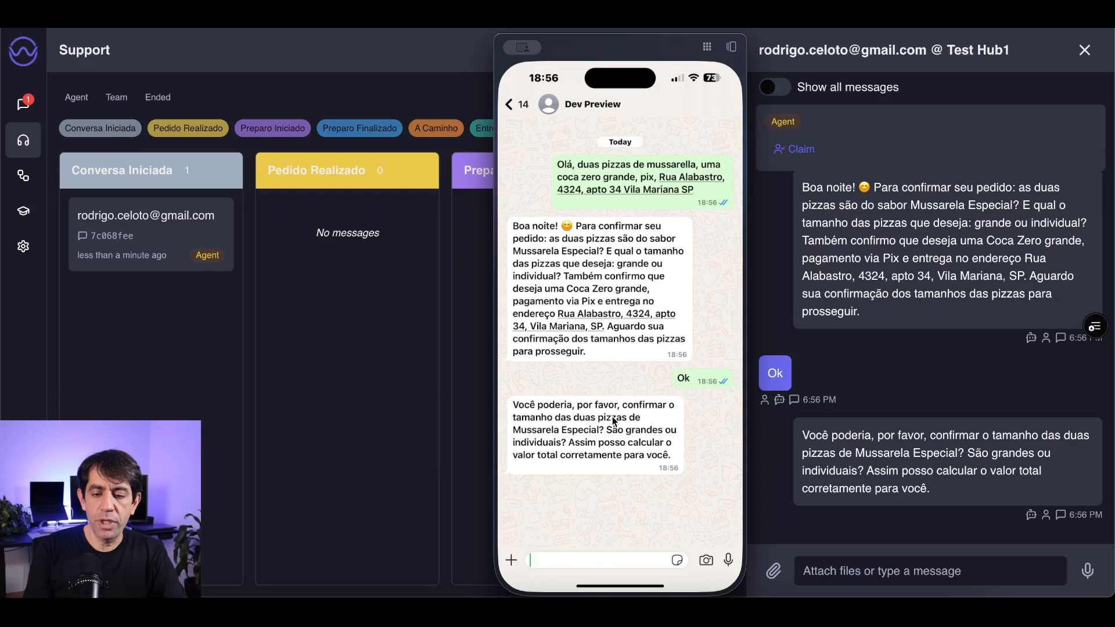
text(Grandes)
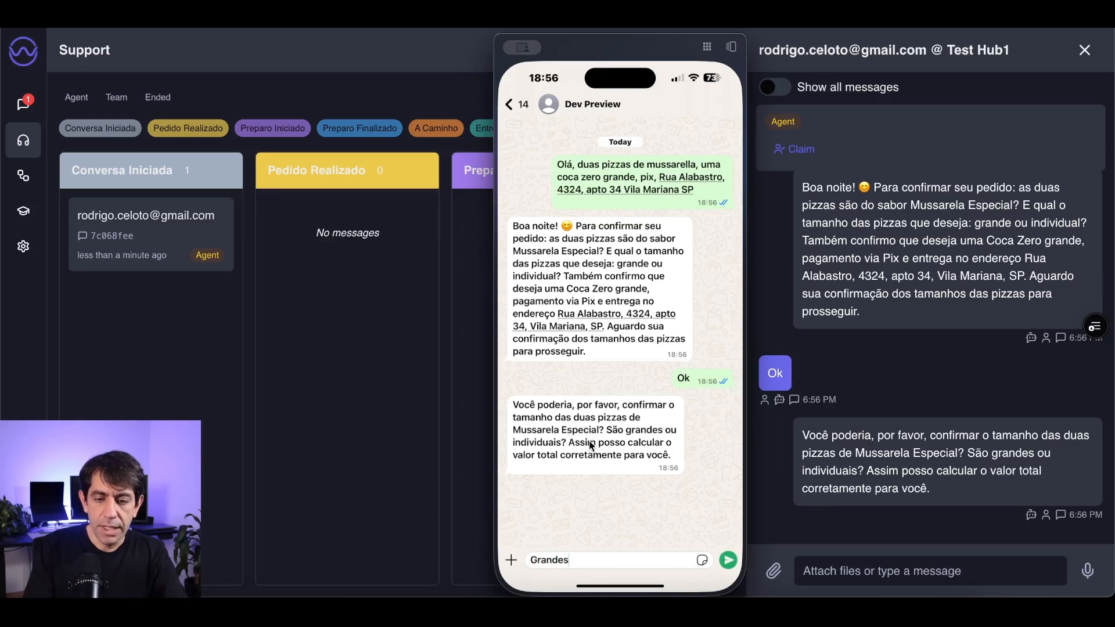
key(Return)
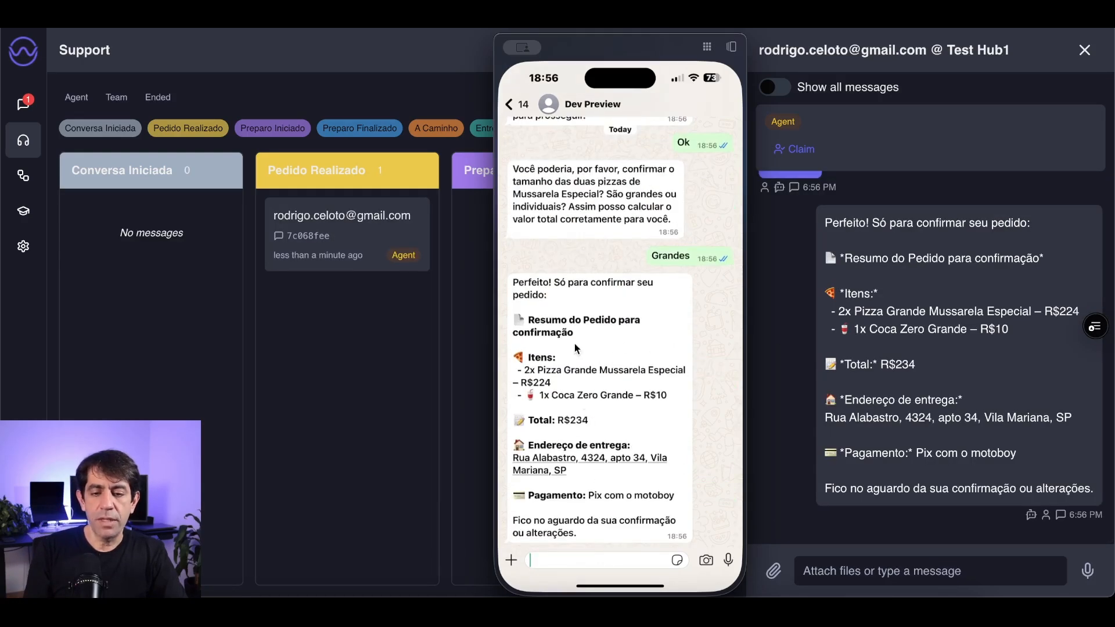
text(Ok)
key(Return)
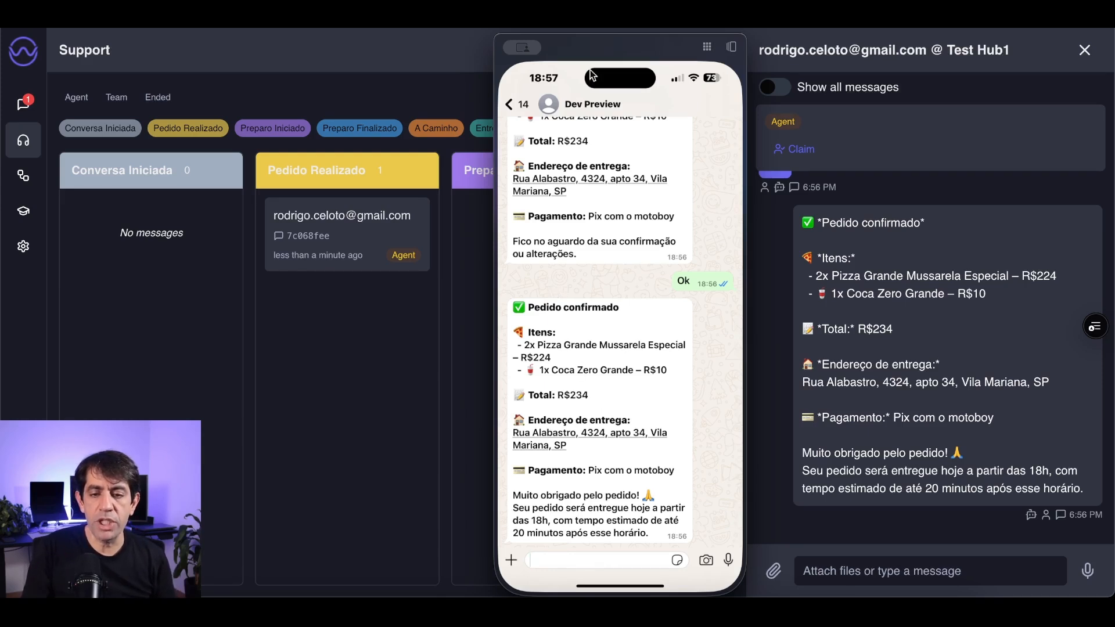
Step: Move the mirrored phone clear of the Kanban board and look over the Pedido Realizado, Preparo Iniciado and Preparo Finalizado columns
drag(580, 47, 888, 37)
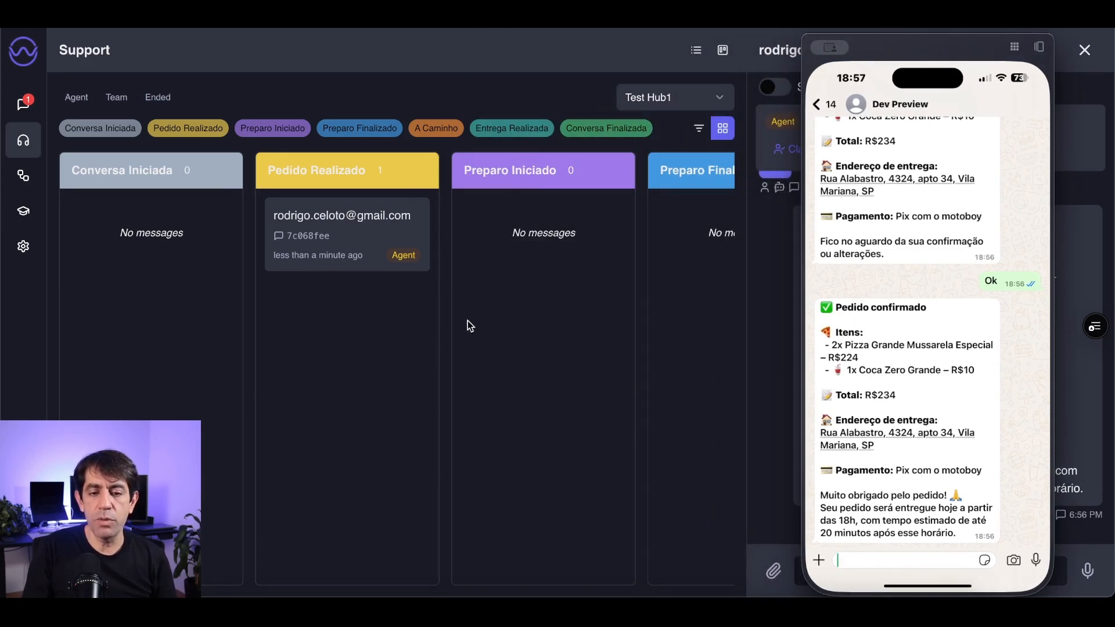
scroll(507, 319, right, 5)
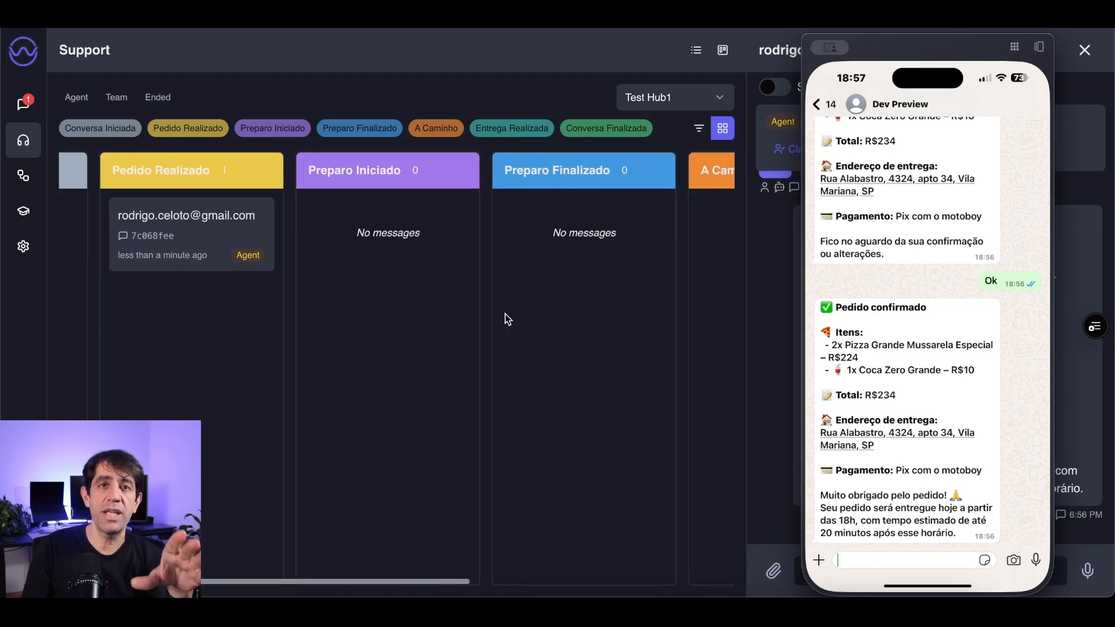
scroll(507, 319, left, 1)
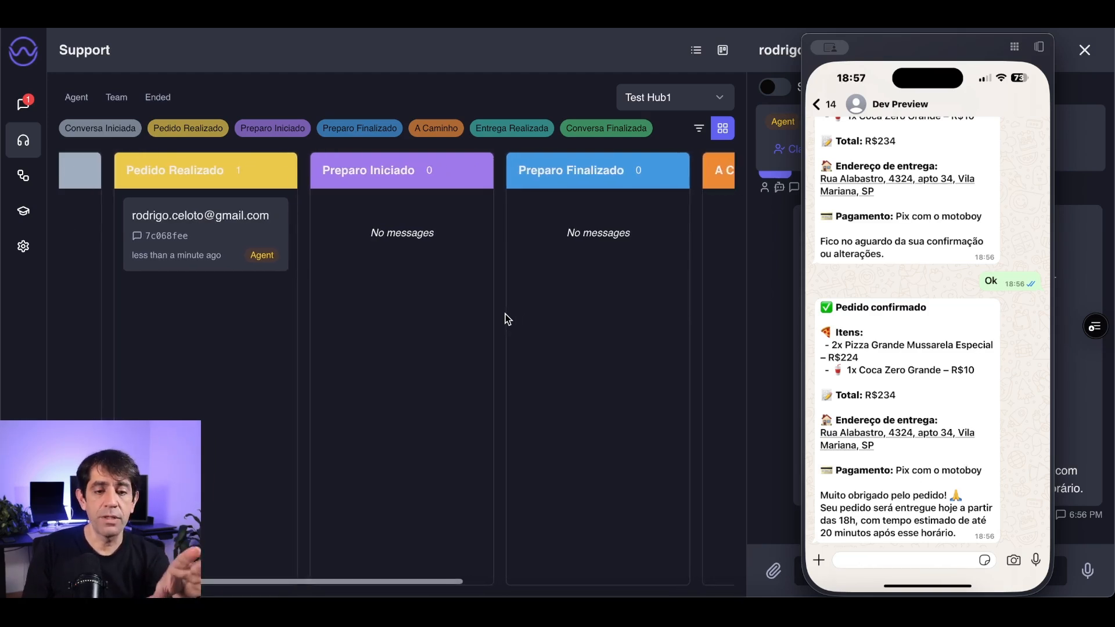
scroll(507, 319, right, 1)
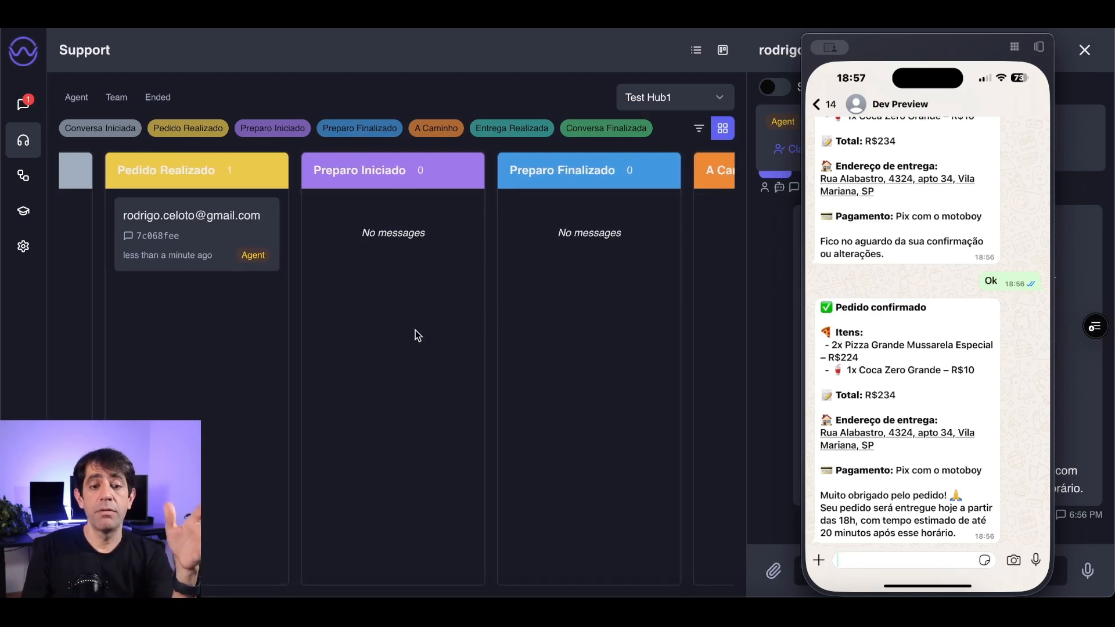
Step: Dismiss the stray Dictionary and Look Up windows, and advance the order's card through Preparo Iniciado to Preparo Finalizado
click(184, 225)
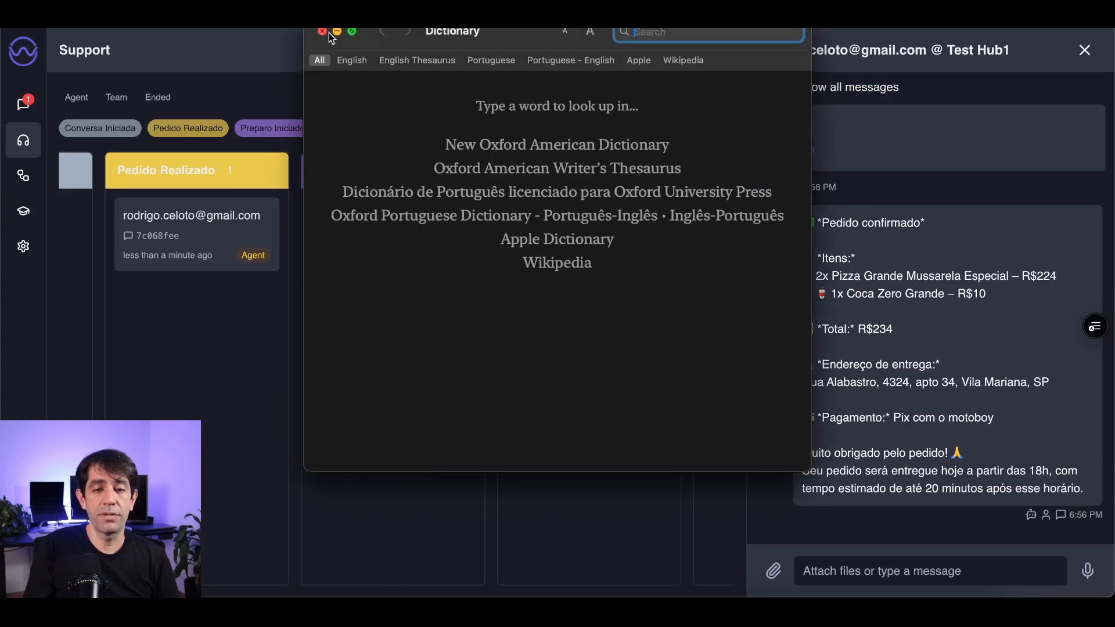
click(323, 33)
drag(206, 219, 378, 230)
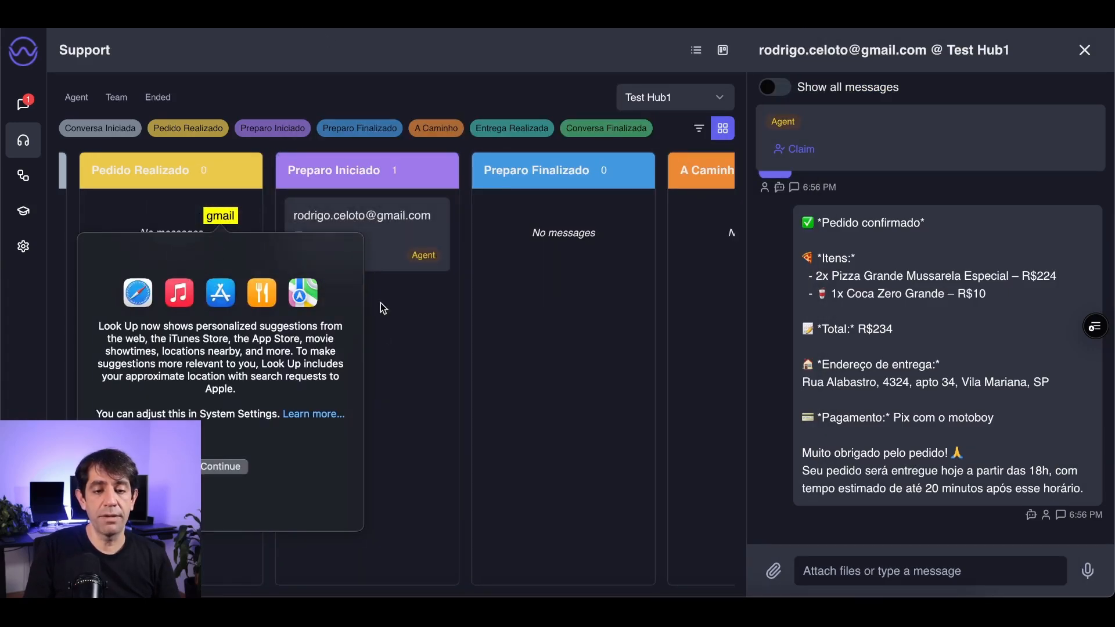
click(383, 376)
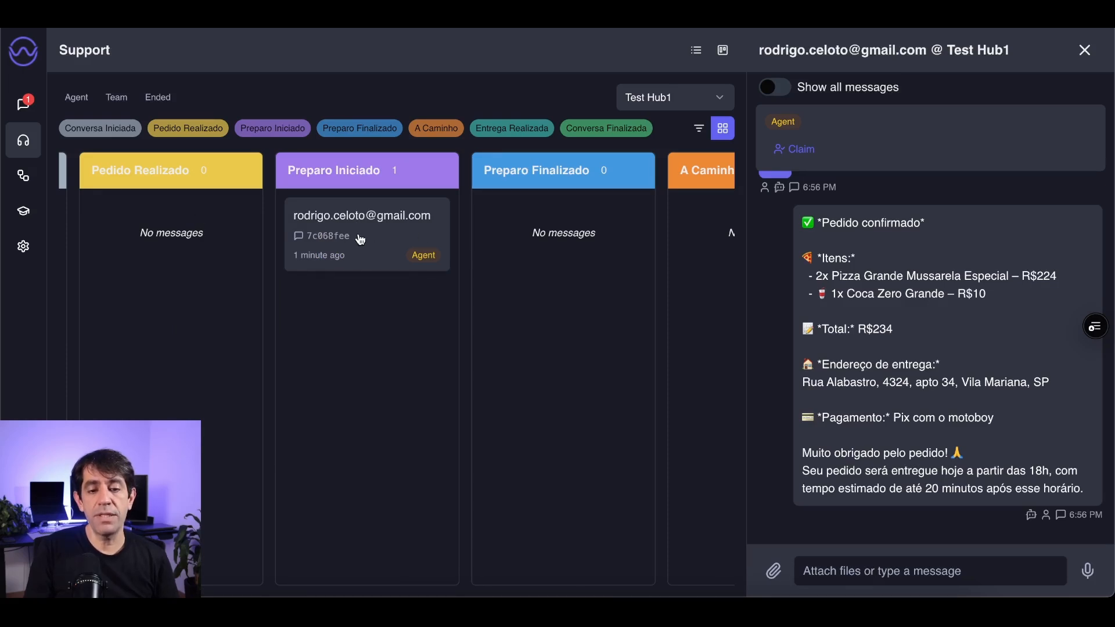
drag(350, 233, 537, 265)
Step: Move the order's card to A Caminho, entering a delivery time of 12 minutos and the courier's name in the status update
scroll(553, 379, right, 3)
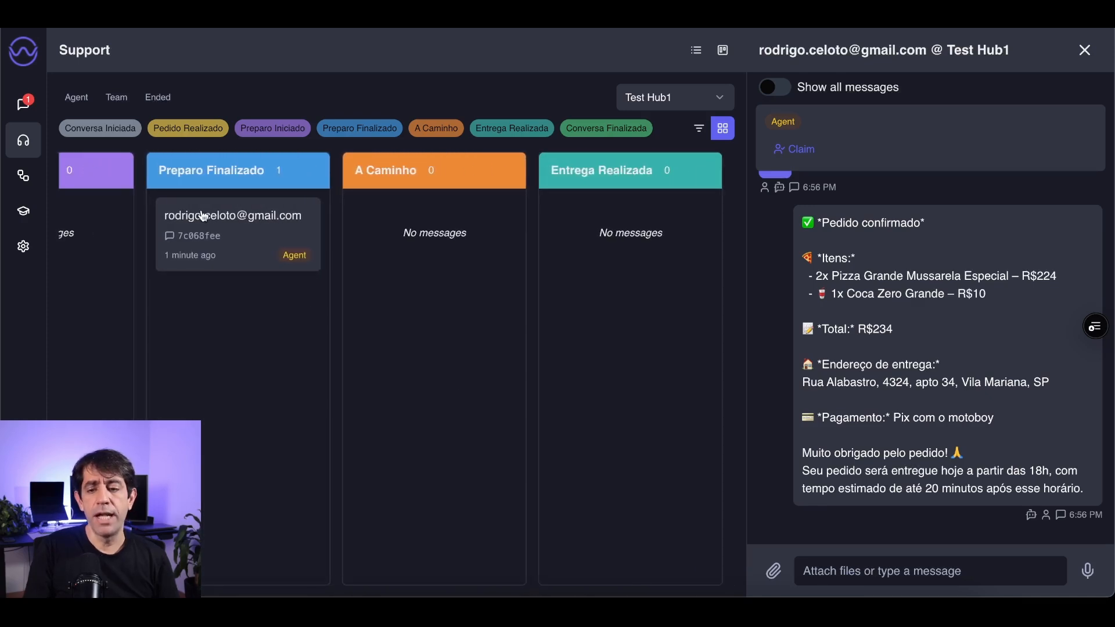
drag(203, 218, 401, 245)
click(462, 308)
text(12 minutos)
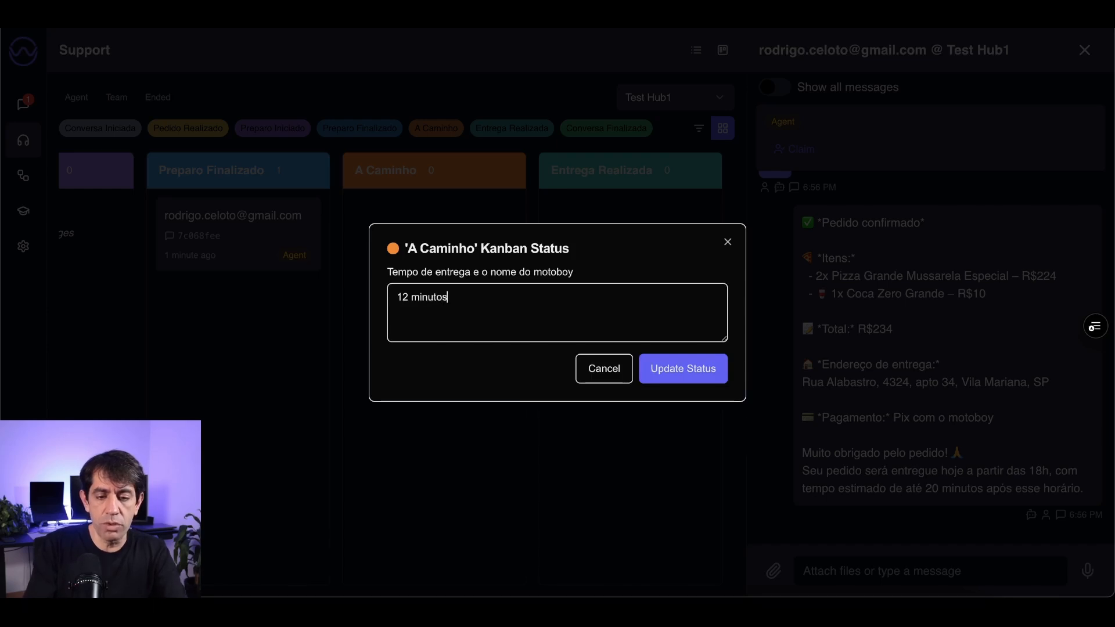
text(, Pedro)
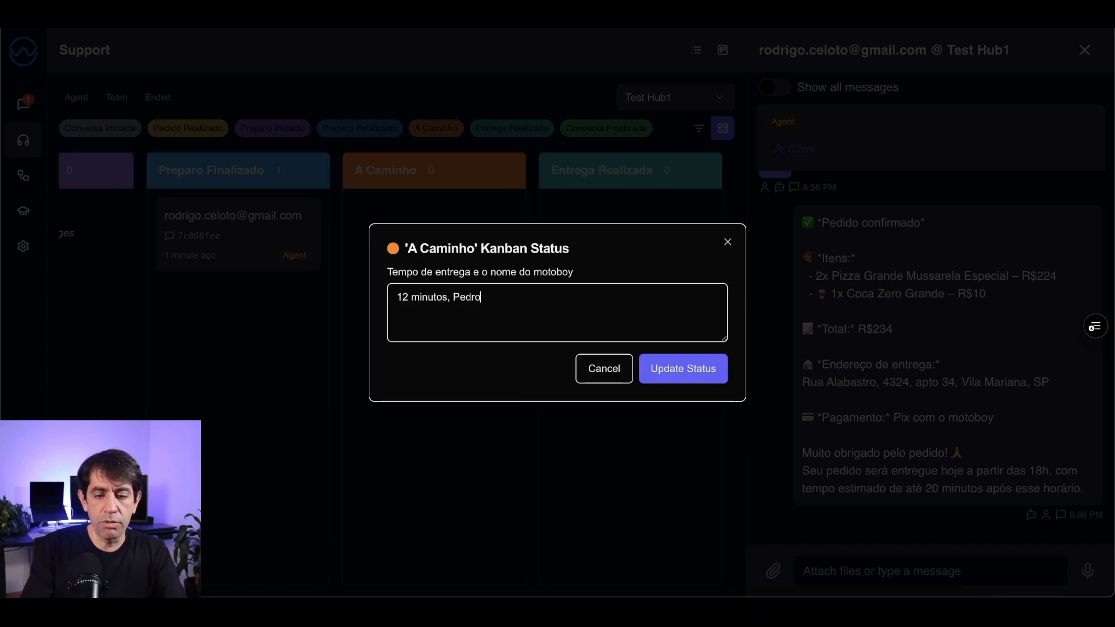
click(683, 377)
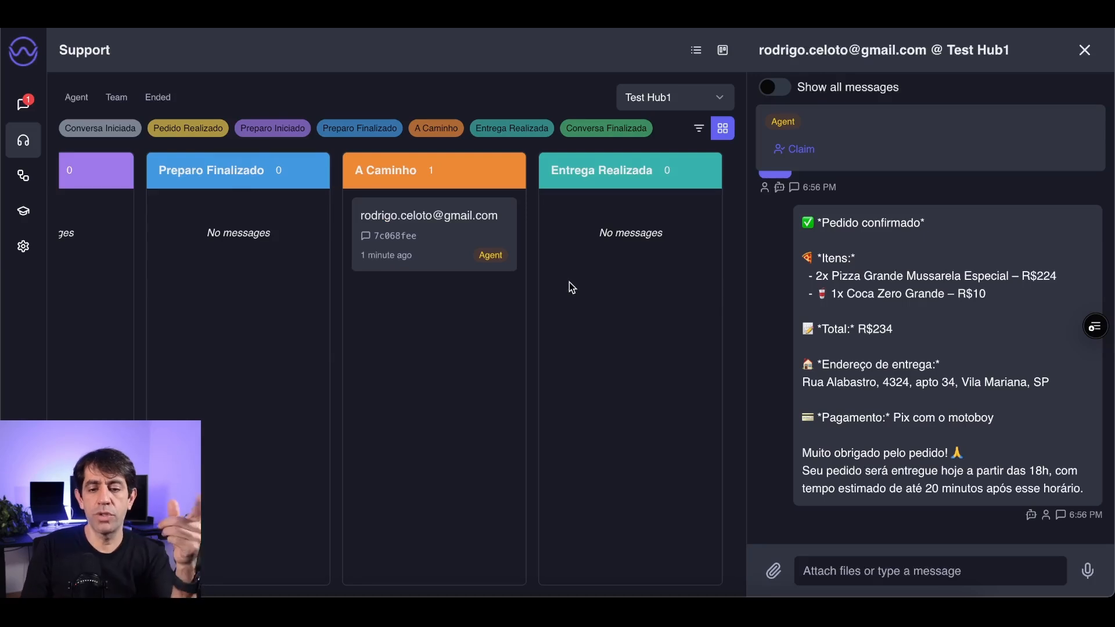
Step: Check the phone chat for the delivery notice, moving the mirrored phone clear of the conversation view
click(273, 604)
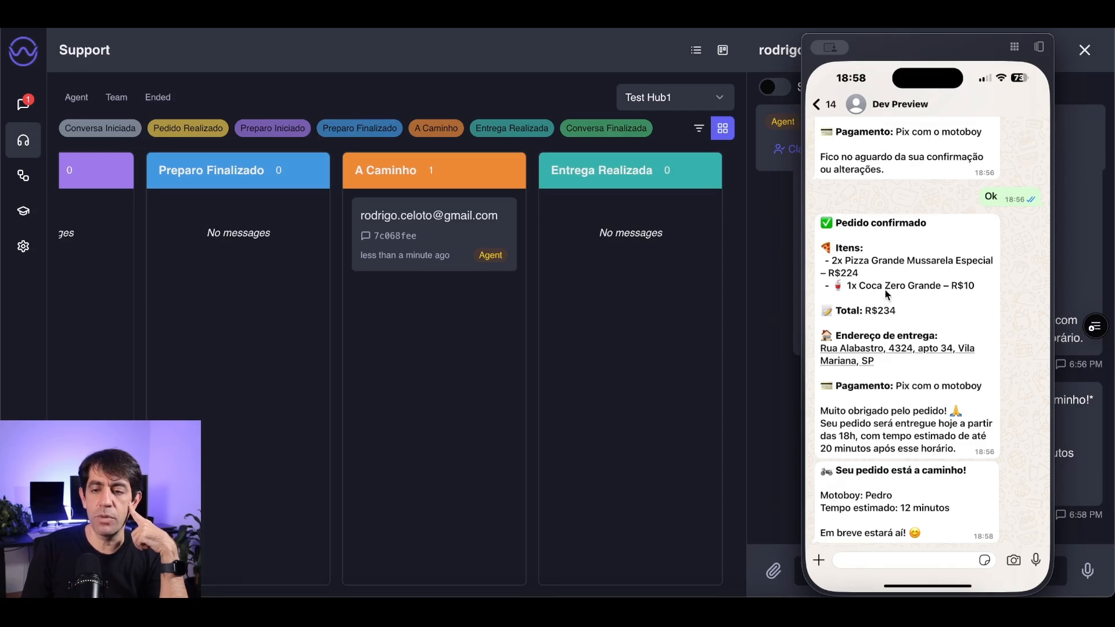
drag(911, 47, 798, 46)
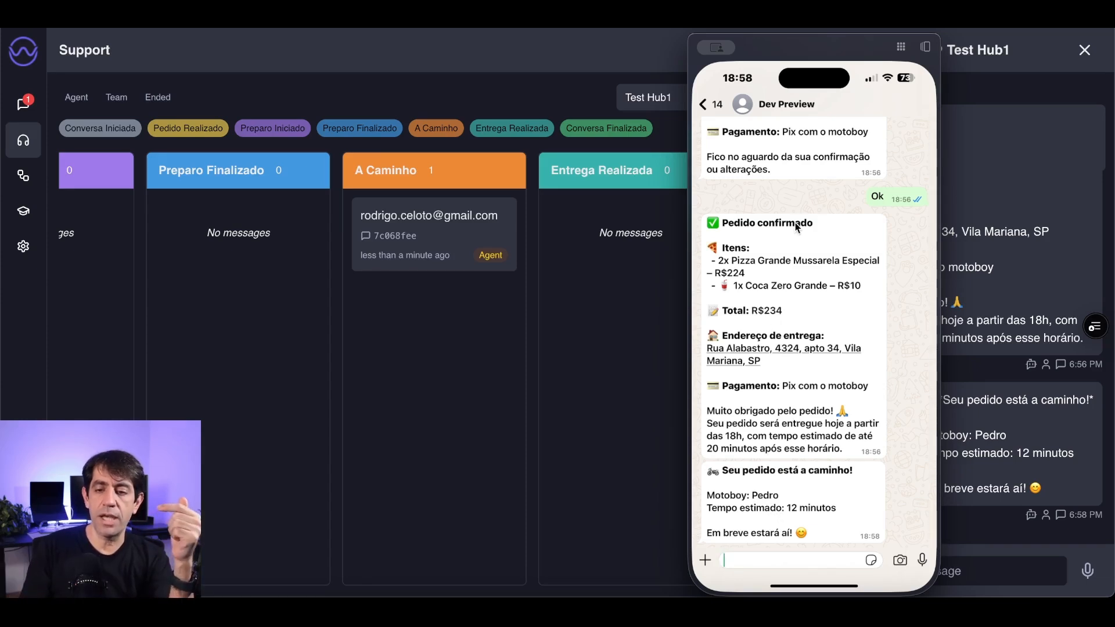
drag(816, 44, 610, 27)
Step: Show all messages in the conversation and examine the A Caminho status change entries preceding the agent's delivery notice
click(770, 90)
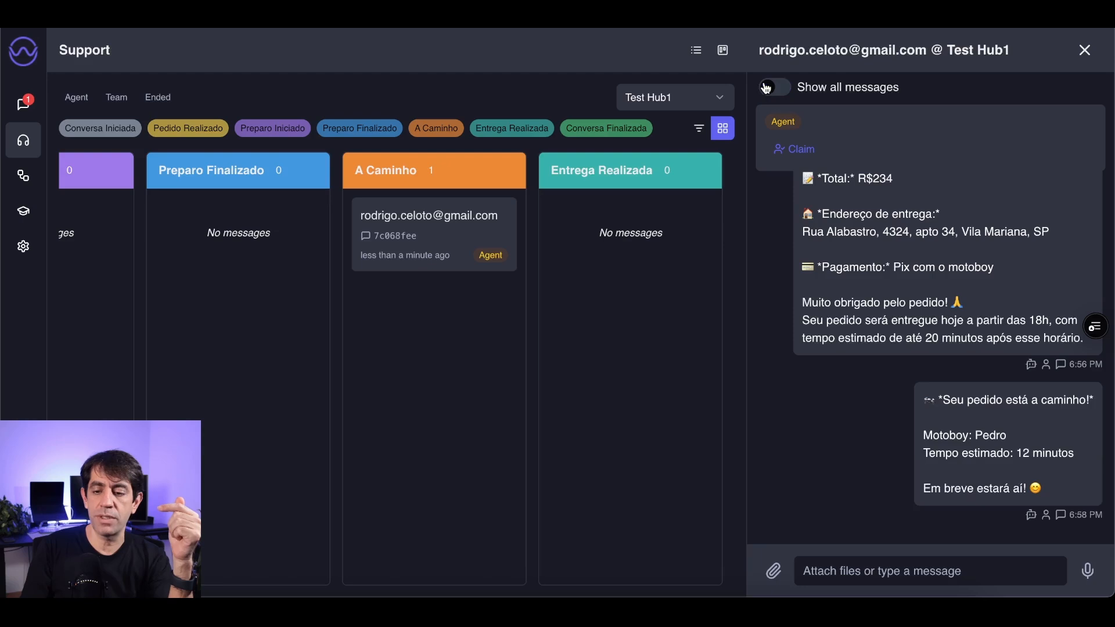
click(774, 88)
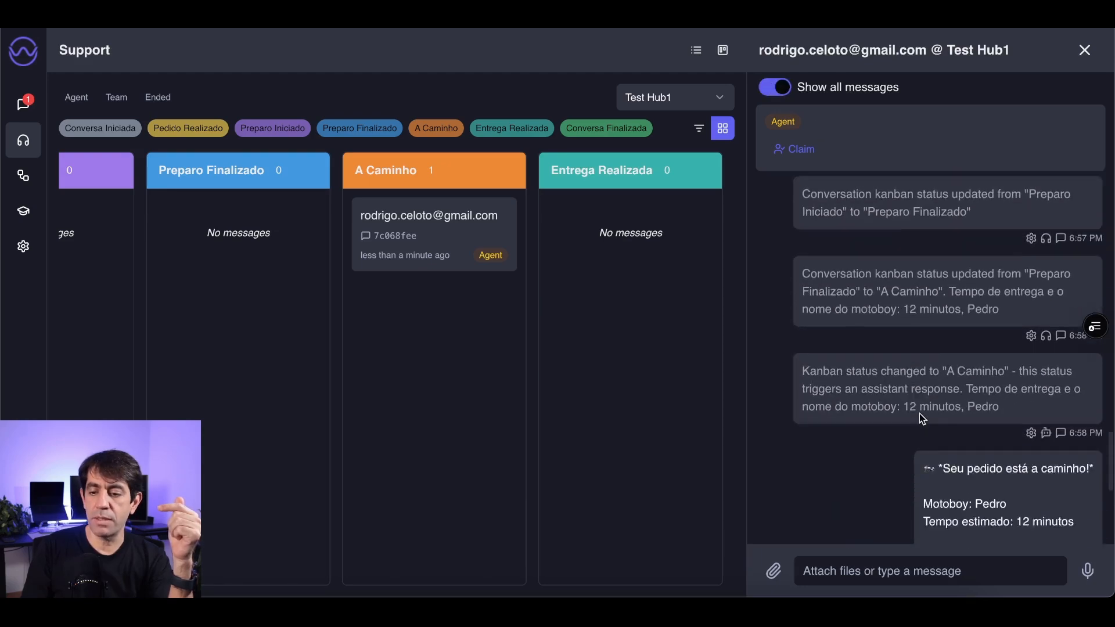
scroll(923, 419, up, 3)
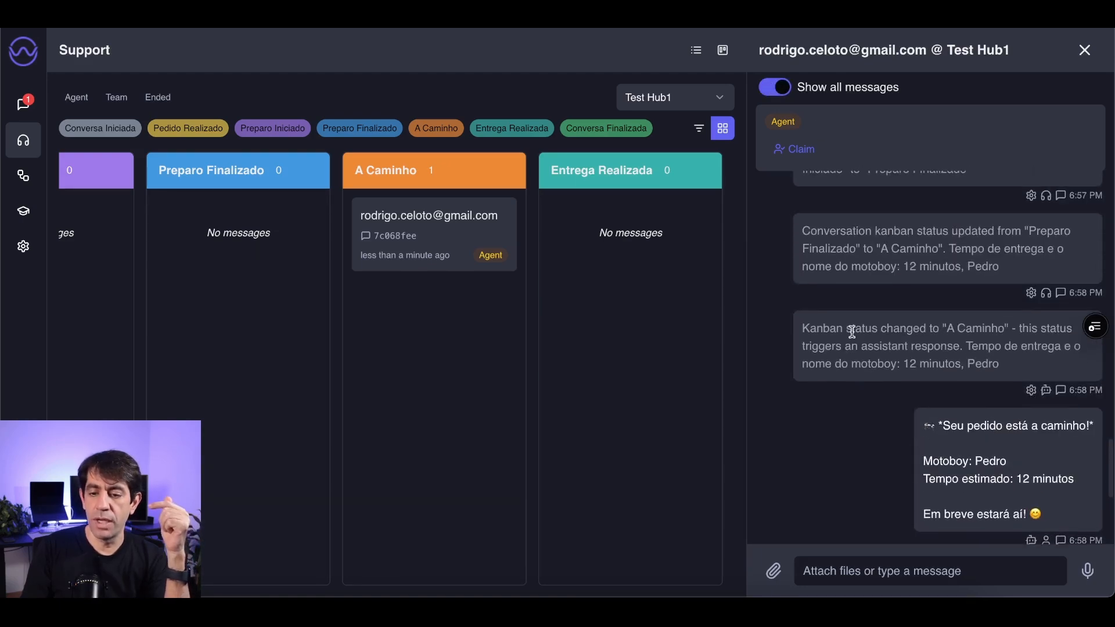
Step: Examine the A Caminho trigger entry and the agent's reply in the conversation, and compare them with the mirrored phone chat
drag(848, 327, 880, 317)
click(963, 344)
drag(967, 346, 913, 334)
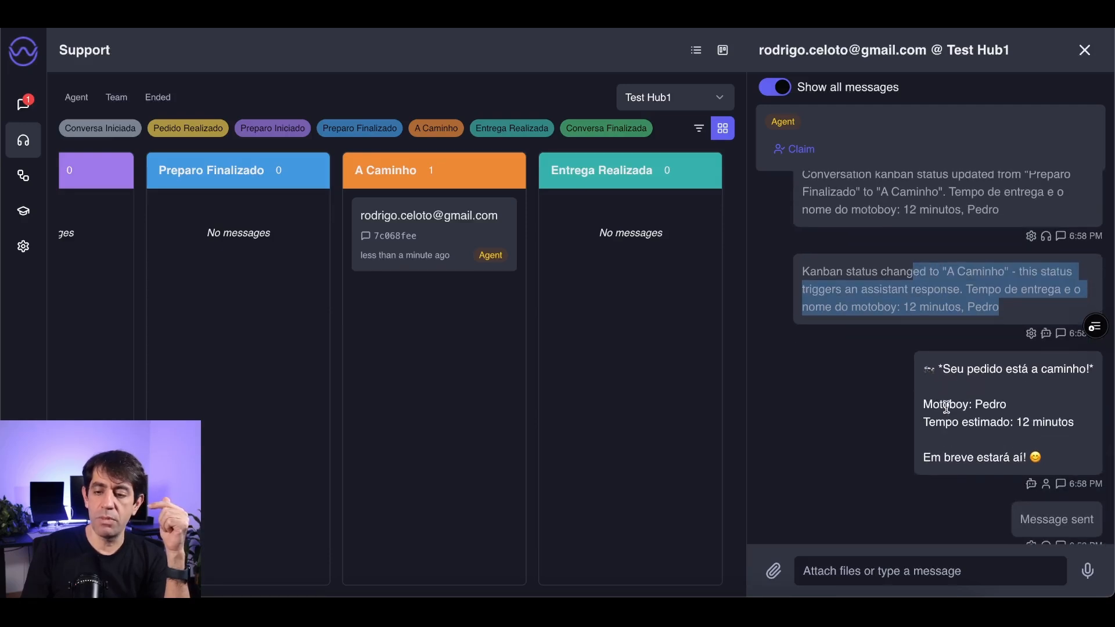
click(266, 604)
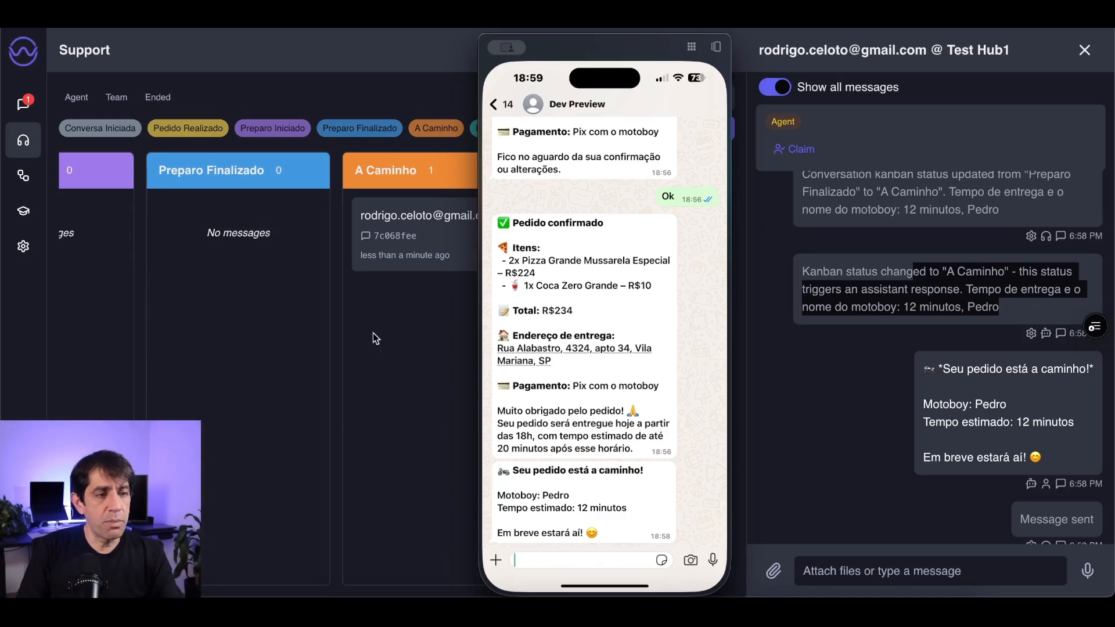
Step: Open Test Hub1's setup for editing and expand the followups of the Entrega Realizada status
click(24, 249)
click(352, 535)
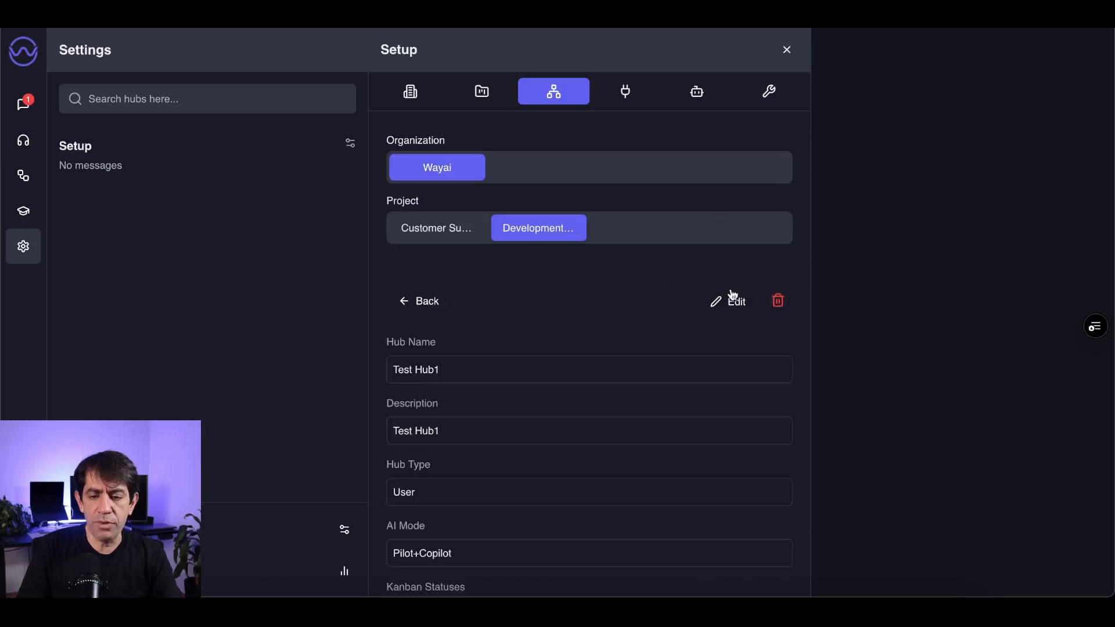
click(733, 303)
scroll(697, 356, down, 15)
scroll(701, 361, down, 8)
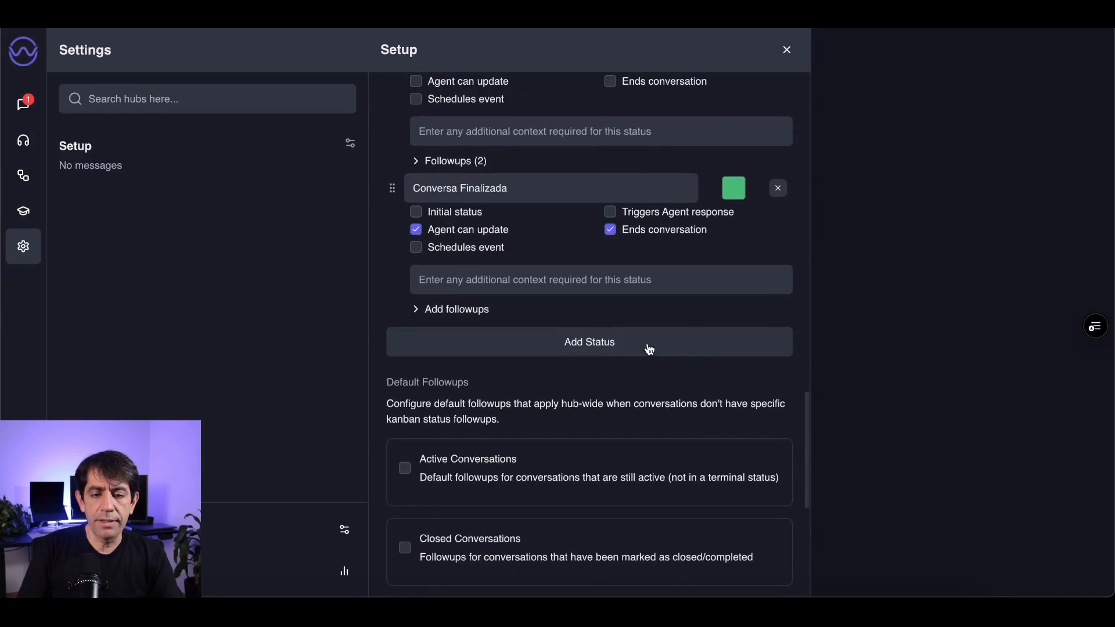
scroll(541, 271, up, 4)
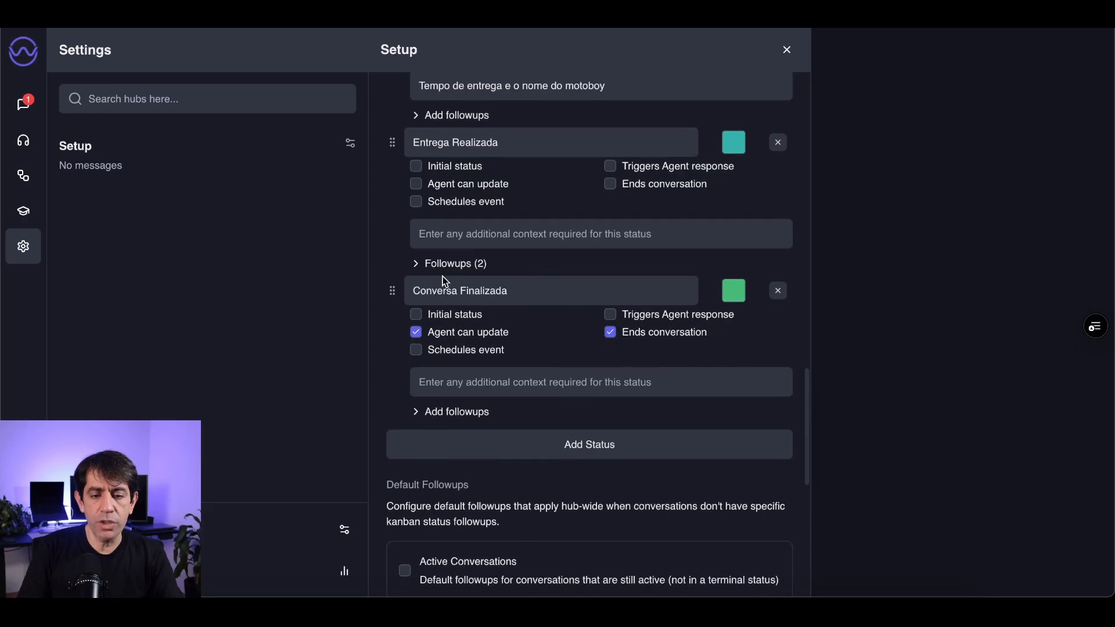
click(416, 265)
Step: Review the timing, message and excluded hours of both inactivity followups under Entrega Realizada
scroll(518, 398, down, 3)
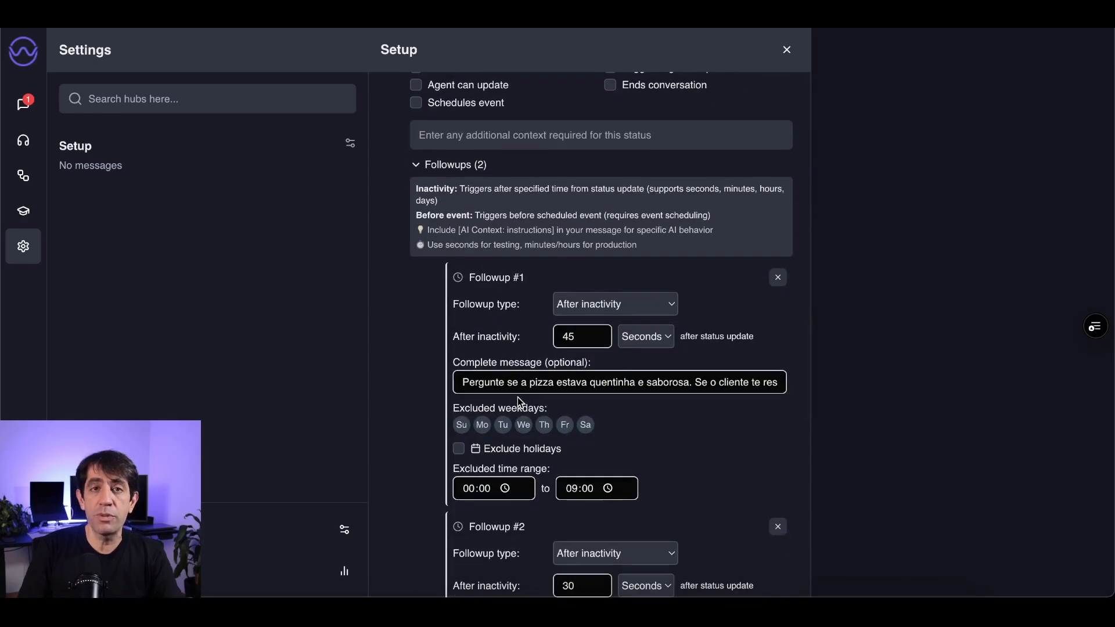
scroll(517, 397, down, 2)
scroll(518, 397, down, 4)
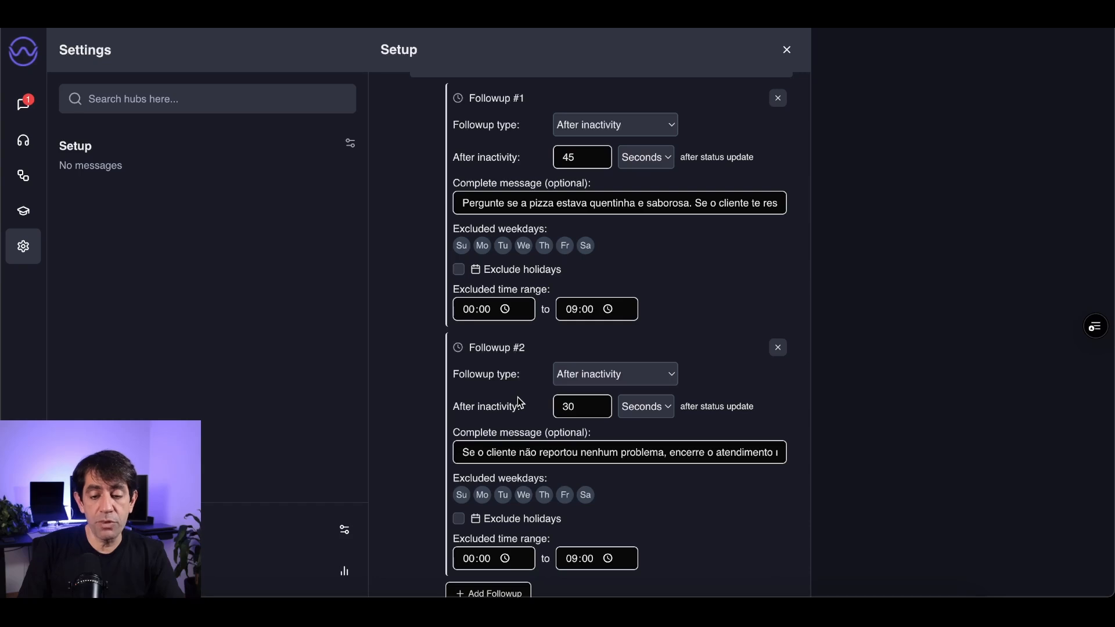
scroll(518, 397, down, 2)
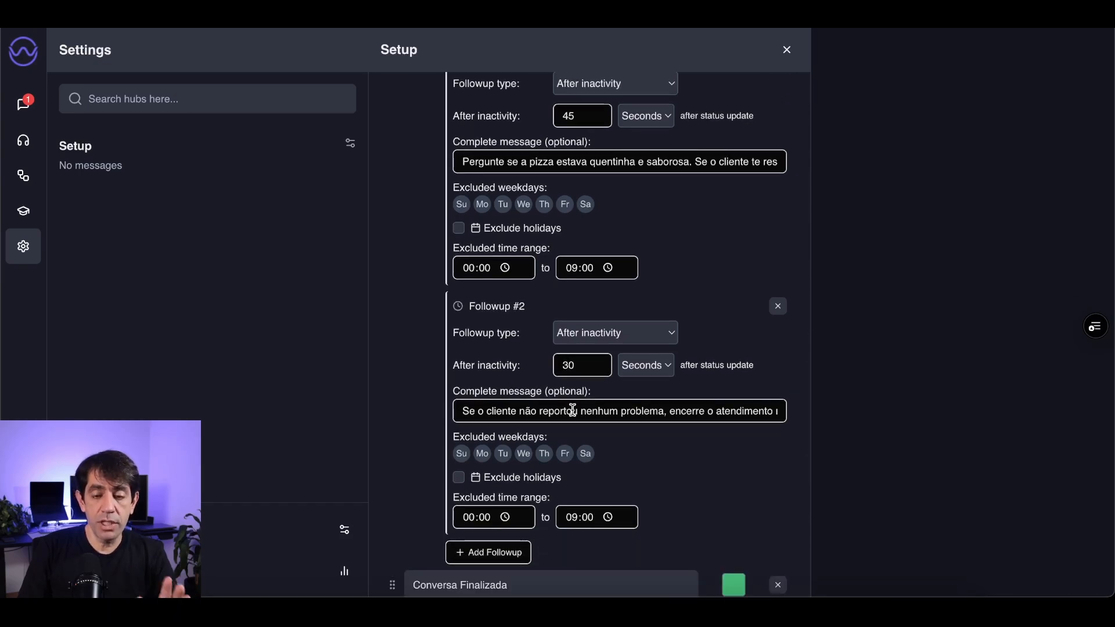
scroll(524, 350, up, 15)
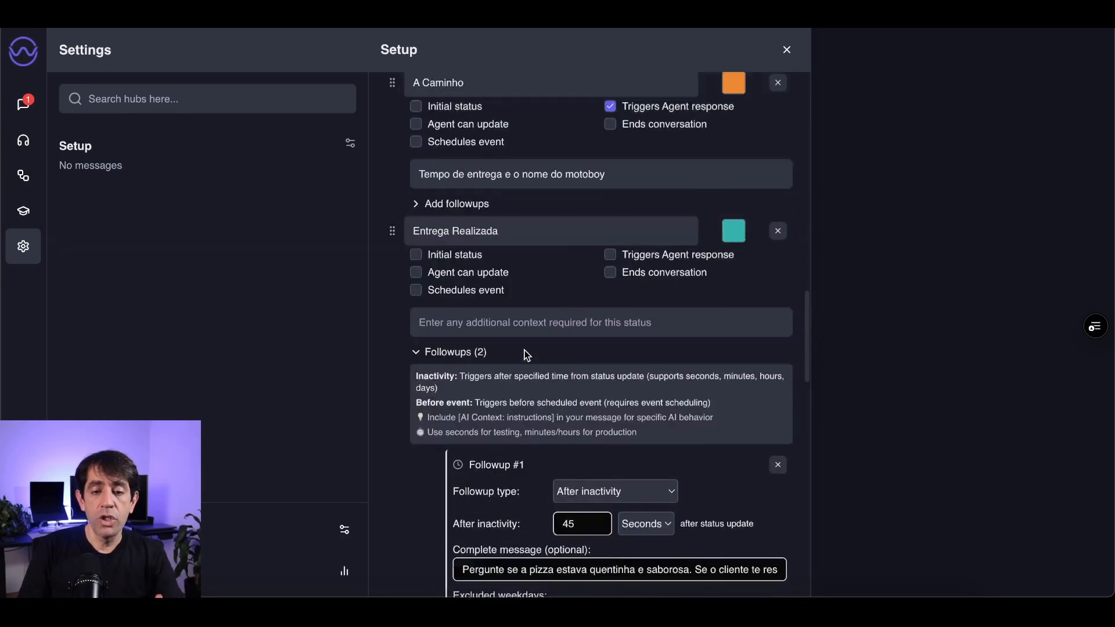
scroll(525, 351, down, 4)
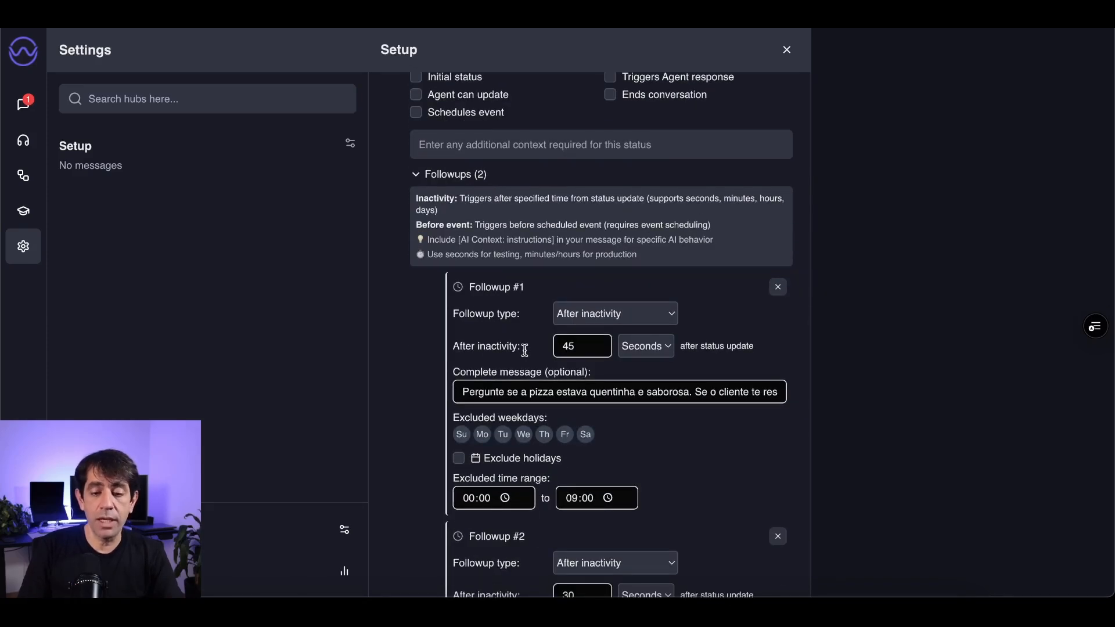
scroll(525, 350, down, 1)
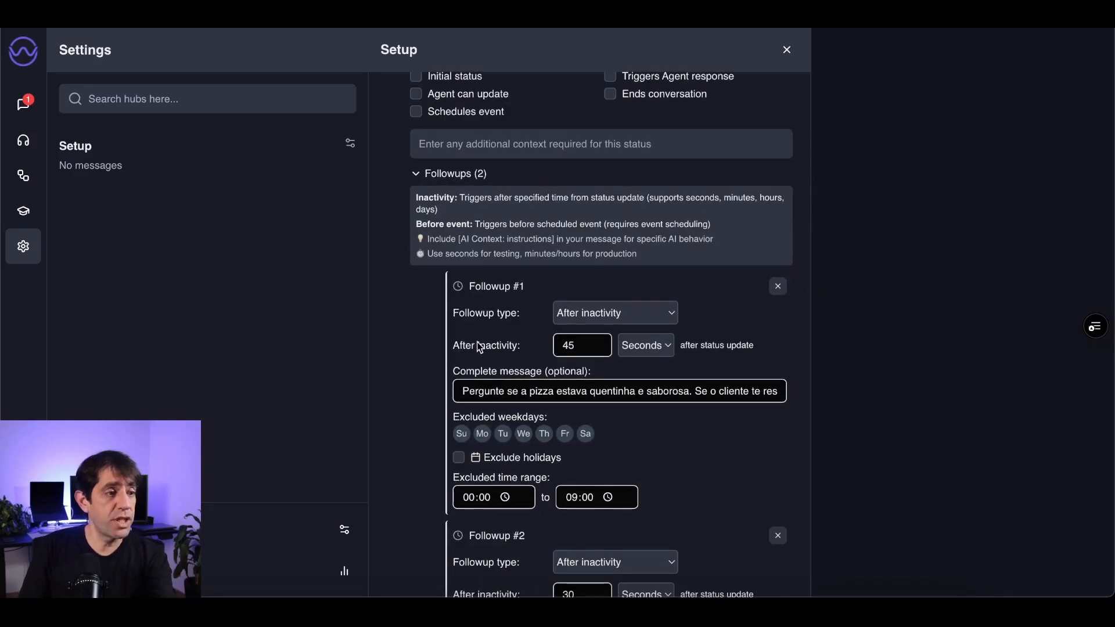
Step: Return to the support Kanban board, close the setup view, and move the order's card from A Caminho to Entrega Realizada
click(29, 142)
scroll(498, 290, right, 5)
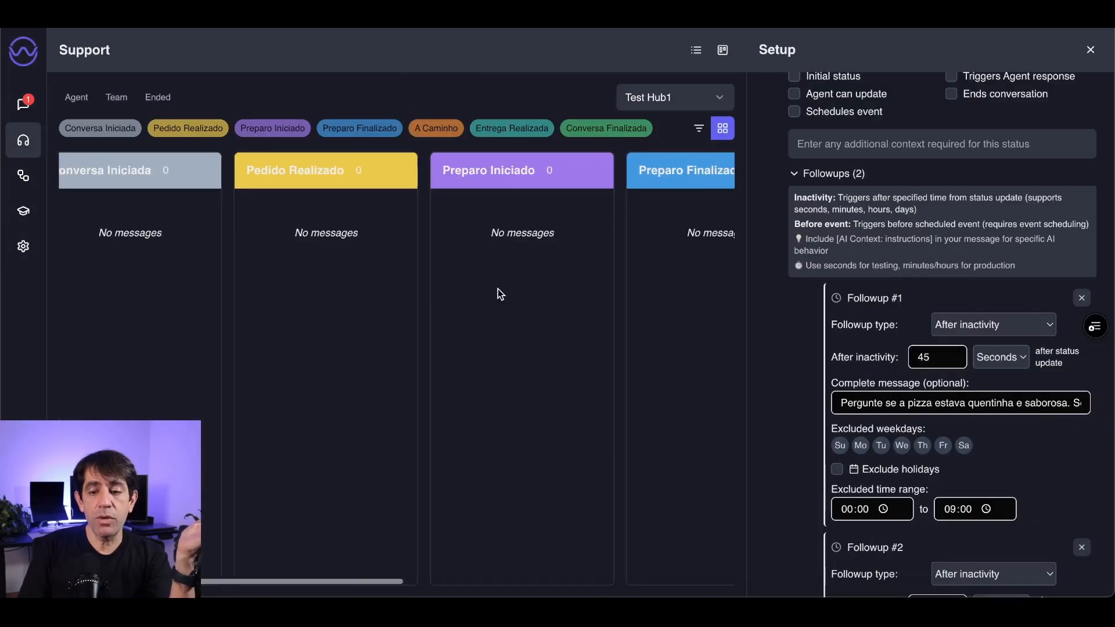
click(1091, 50)
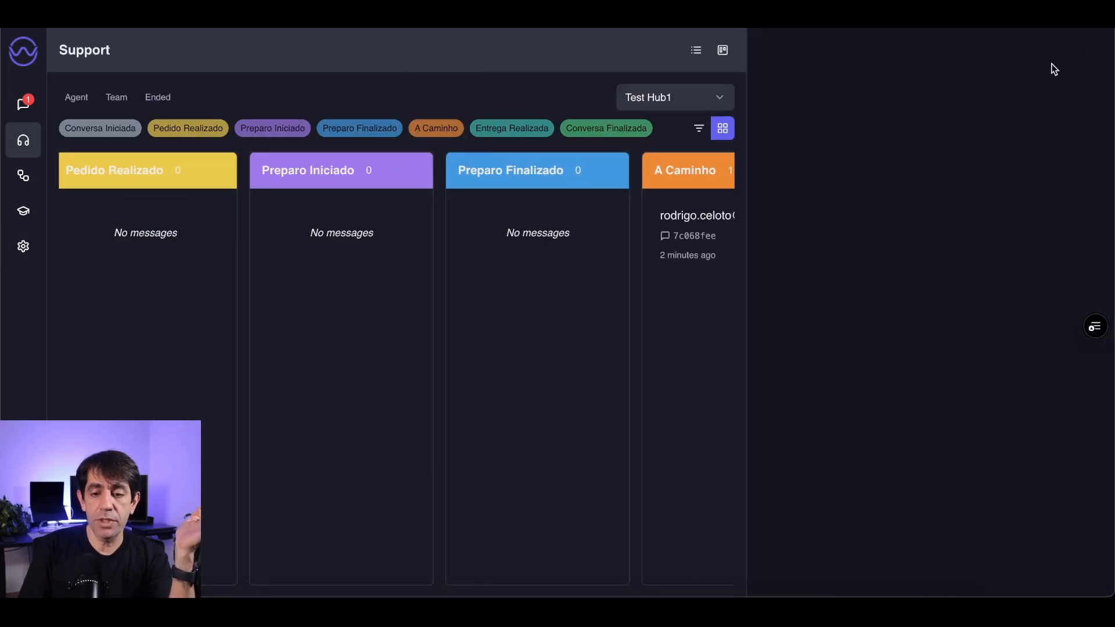
scroll(529, 285, right, 8)
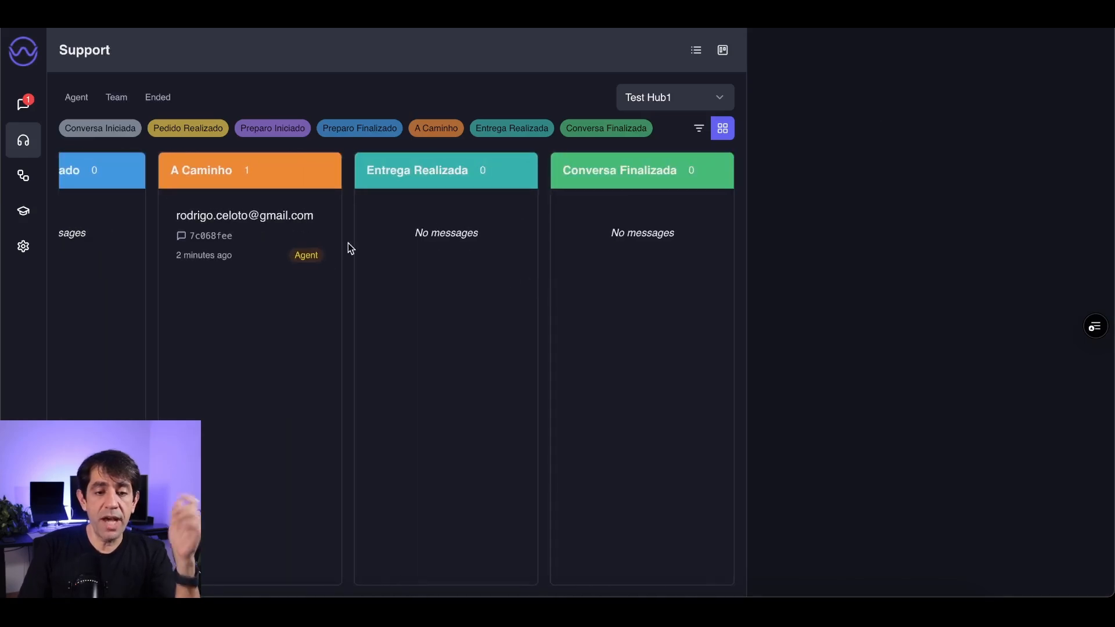
drag(223, 231, 423, 244)
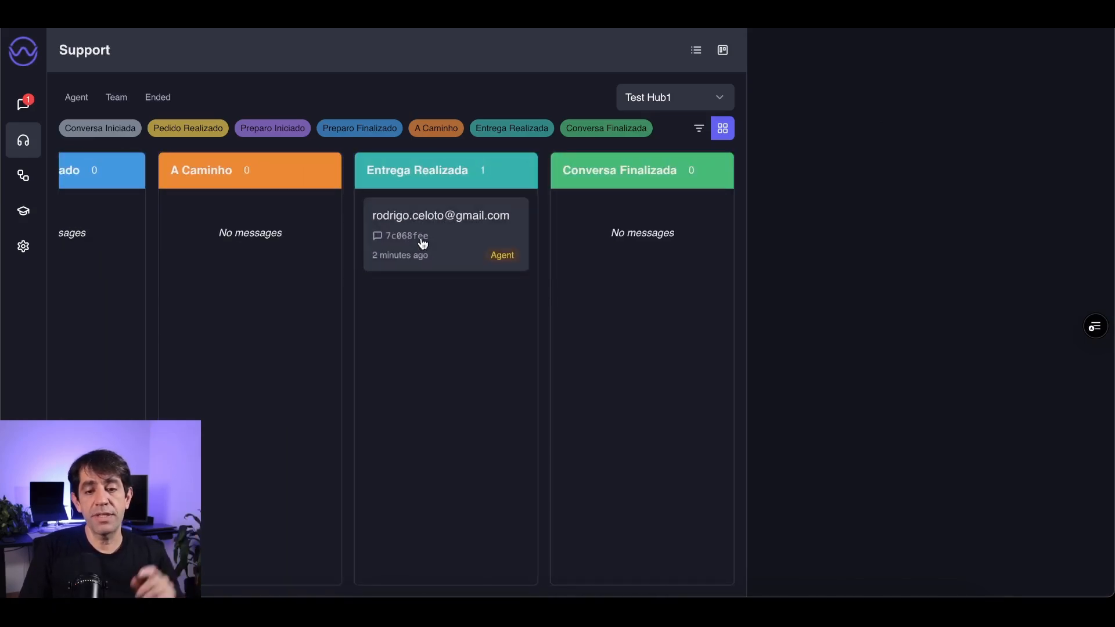